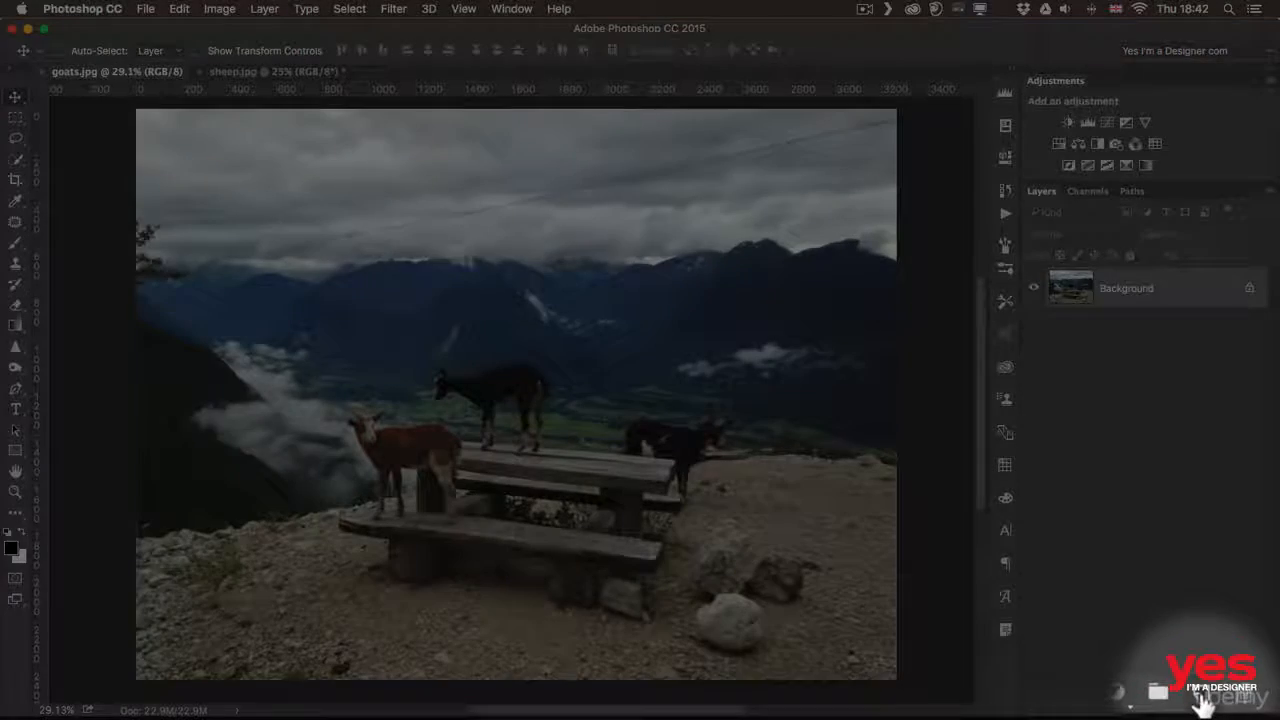
- Add a new empty layer above the Background and name it "retouch"
left_click(1229, 706)
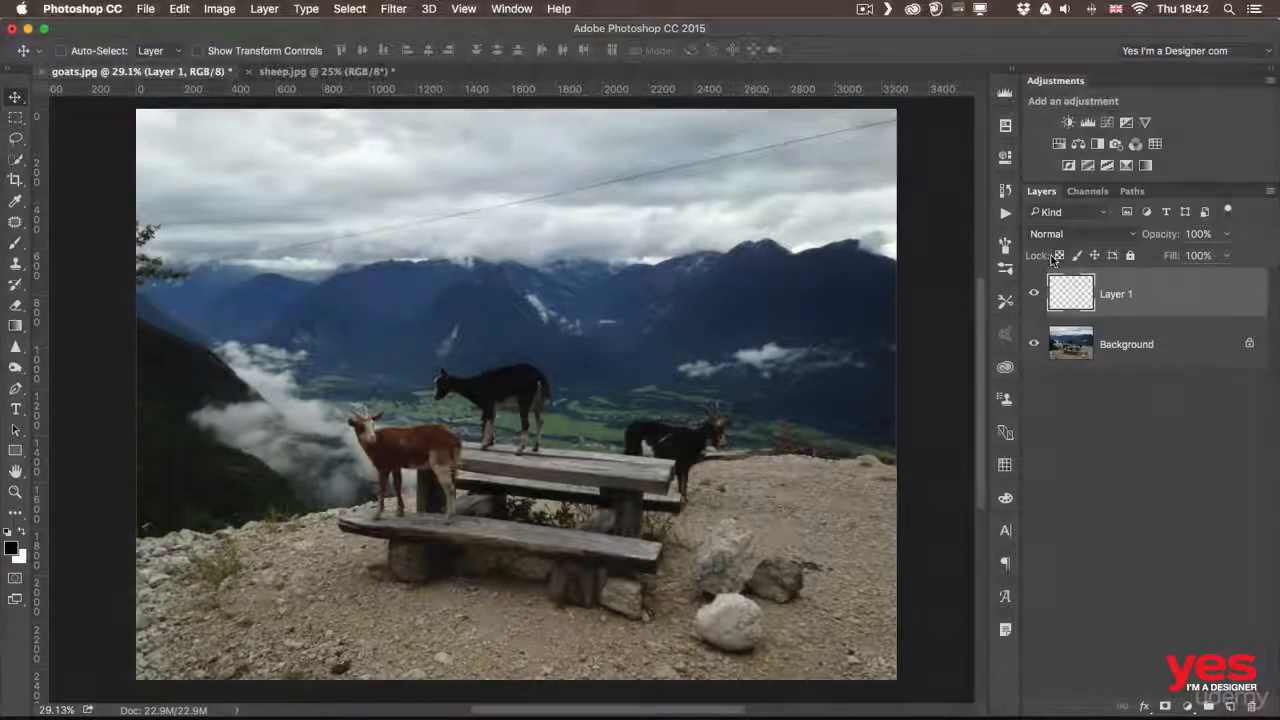
double_click(1115, 295)
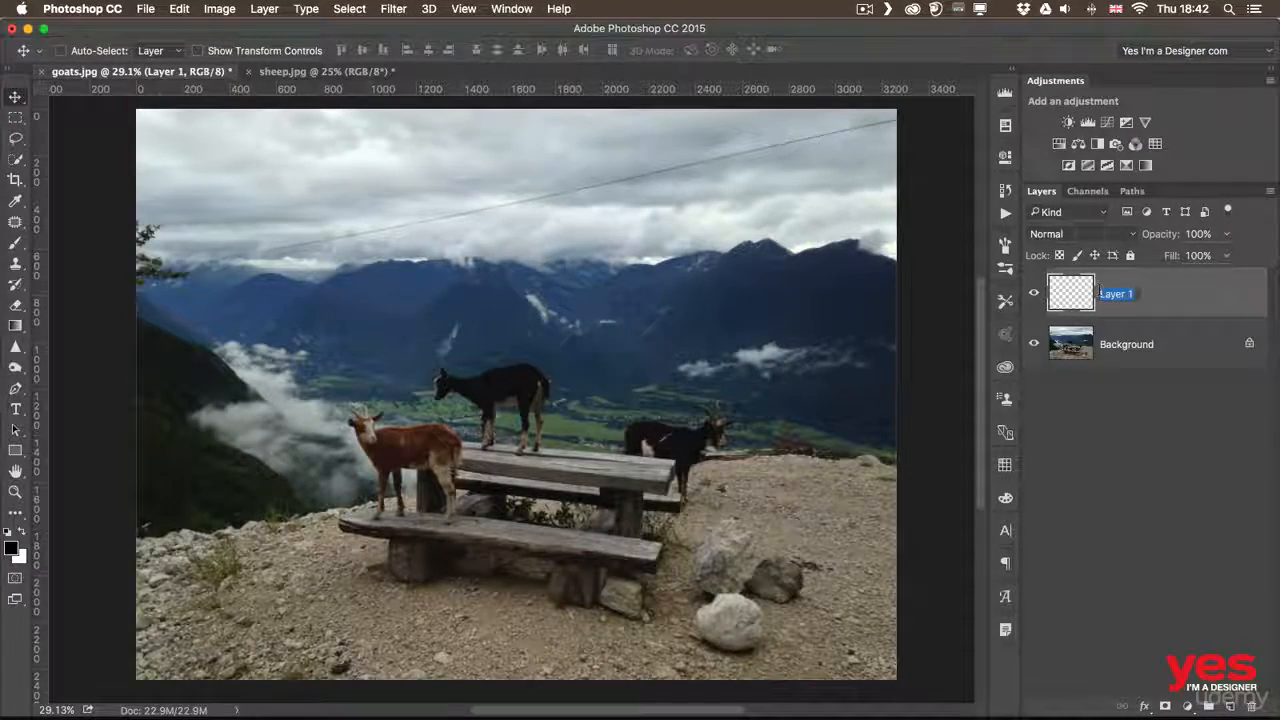
type("remouch")
key("Return")
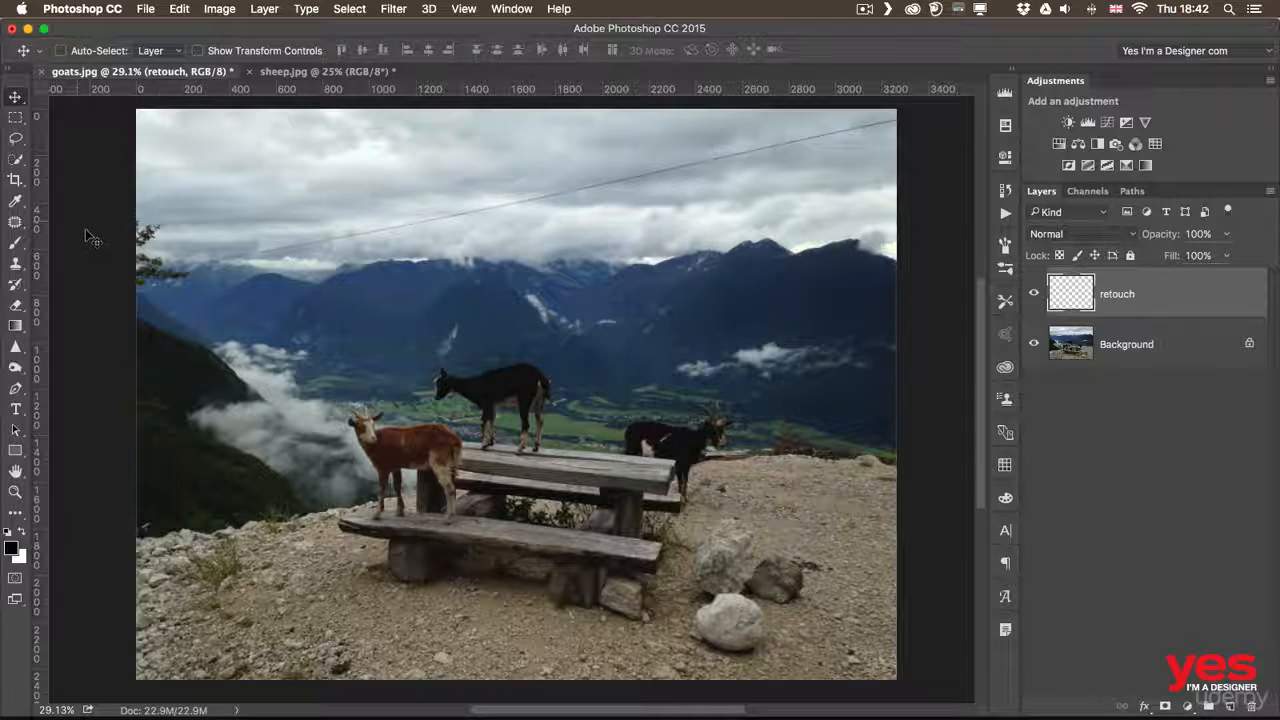
- Remove the middle section of the cable in the sky using the Spot Healing Brush at 35 px
left_click(17, 224)
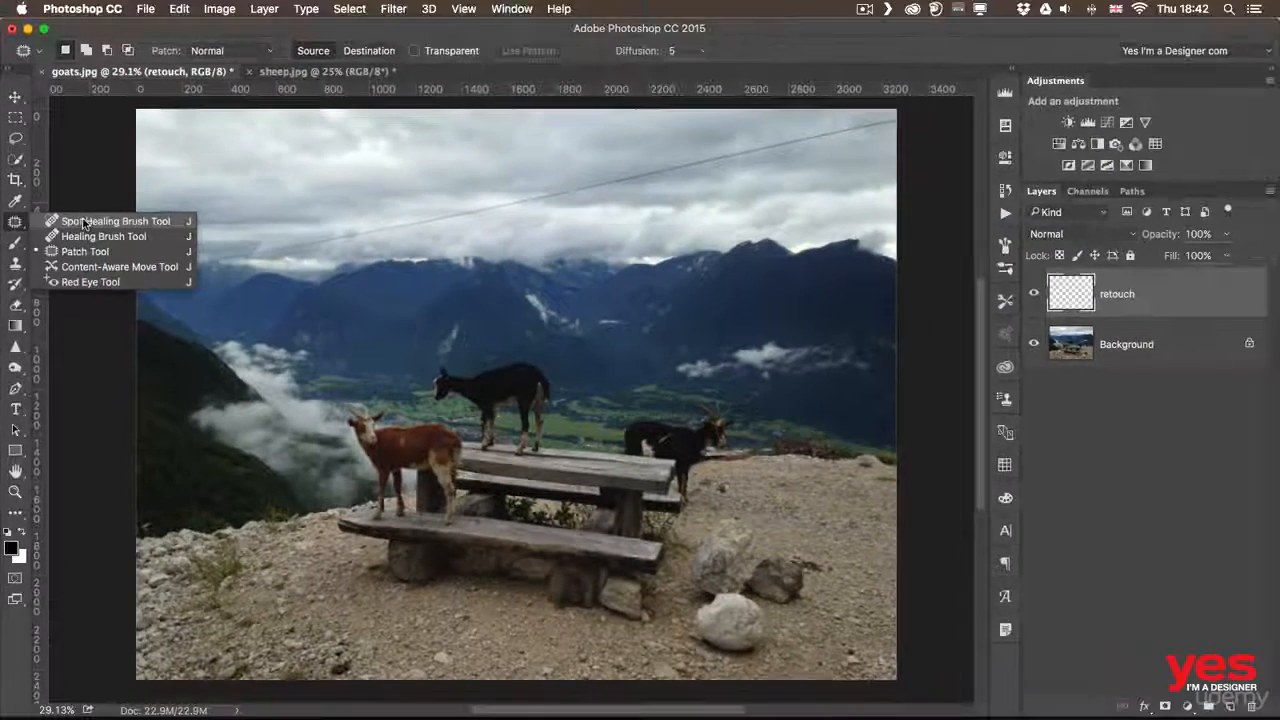
left_click(84, 222)
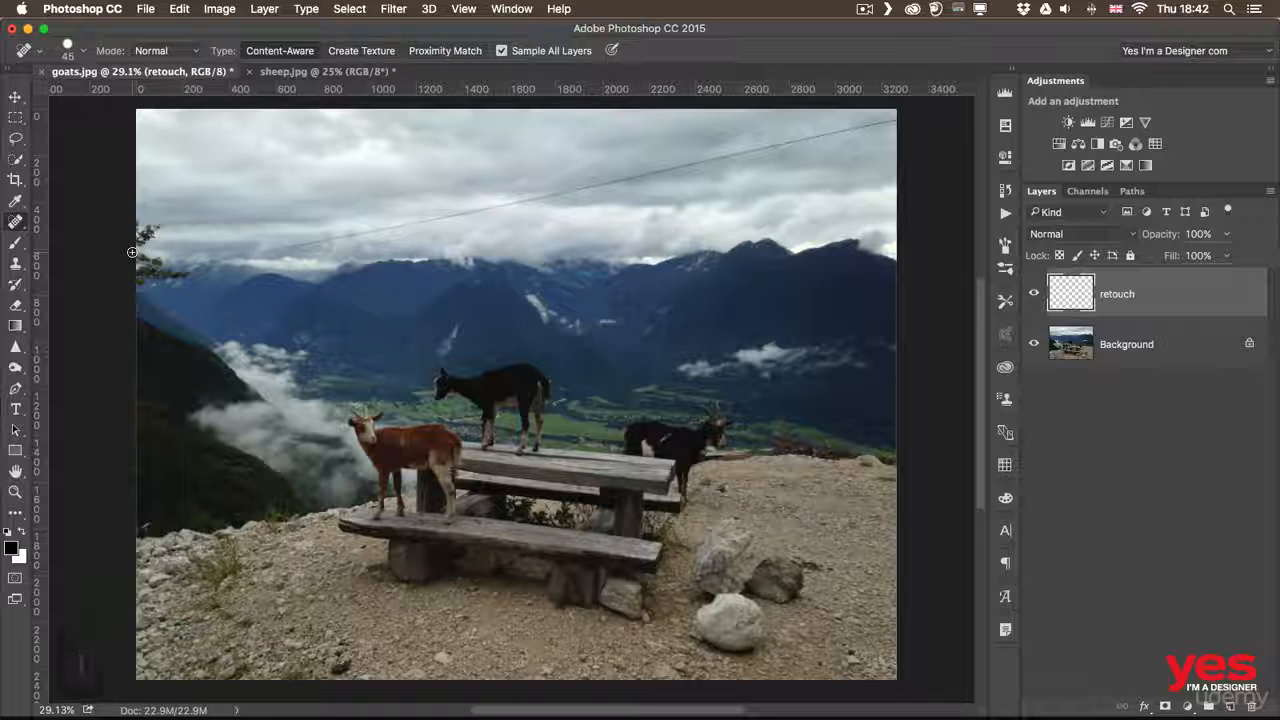
key("bracketright")
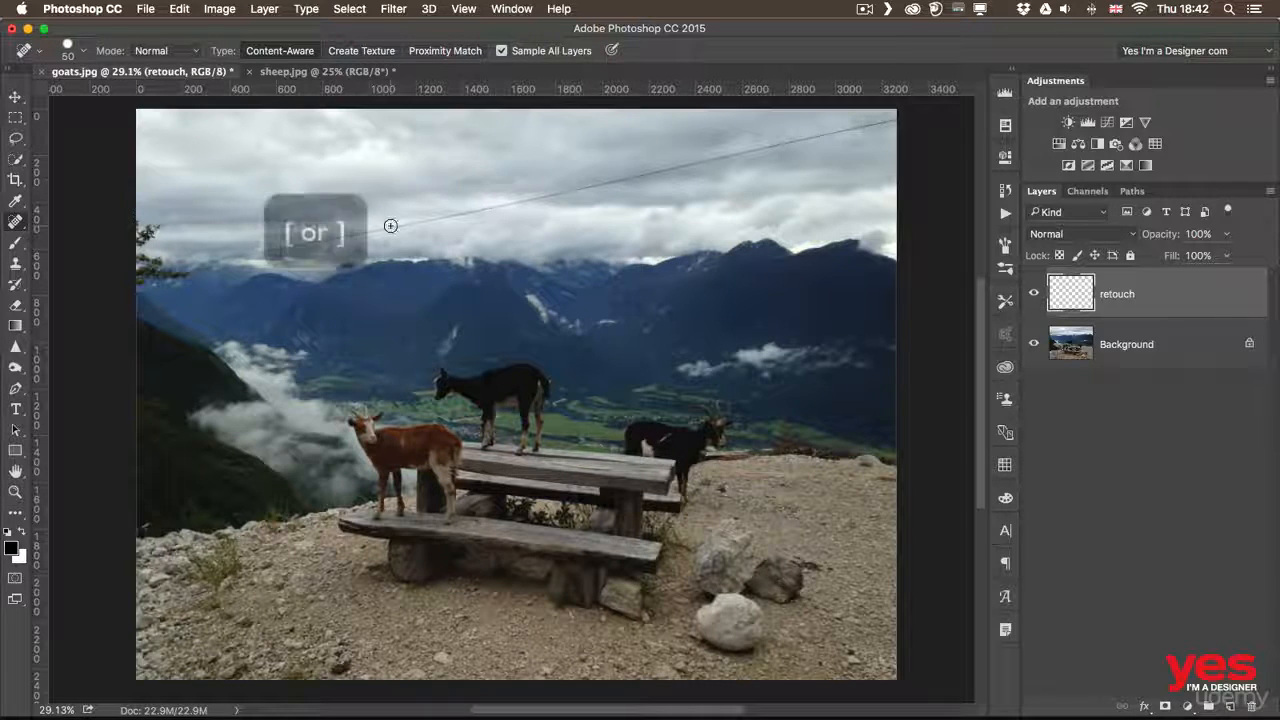
key("bracketright")
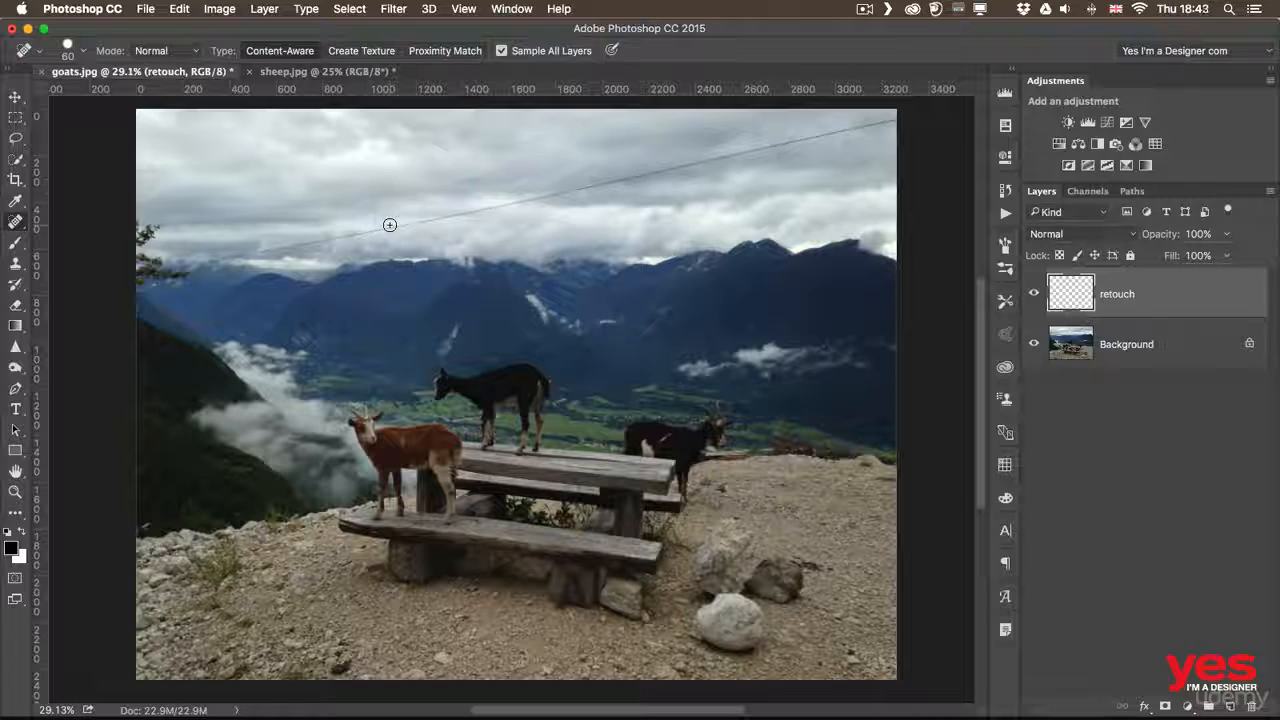
key("super+plus")
key("super+plus")
key("super+plus")
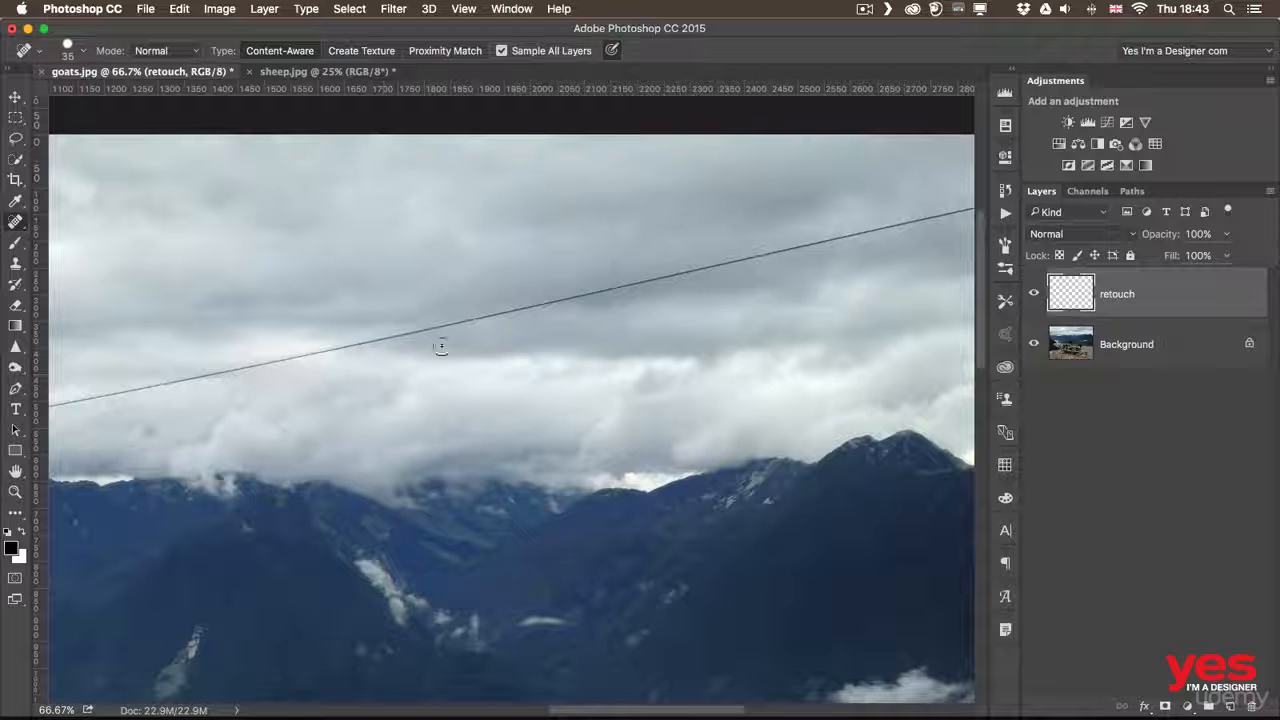
left_click_drag(378, 342, 716, 263)
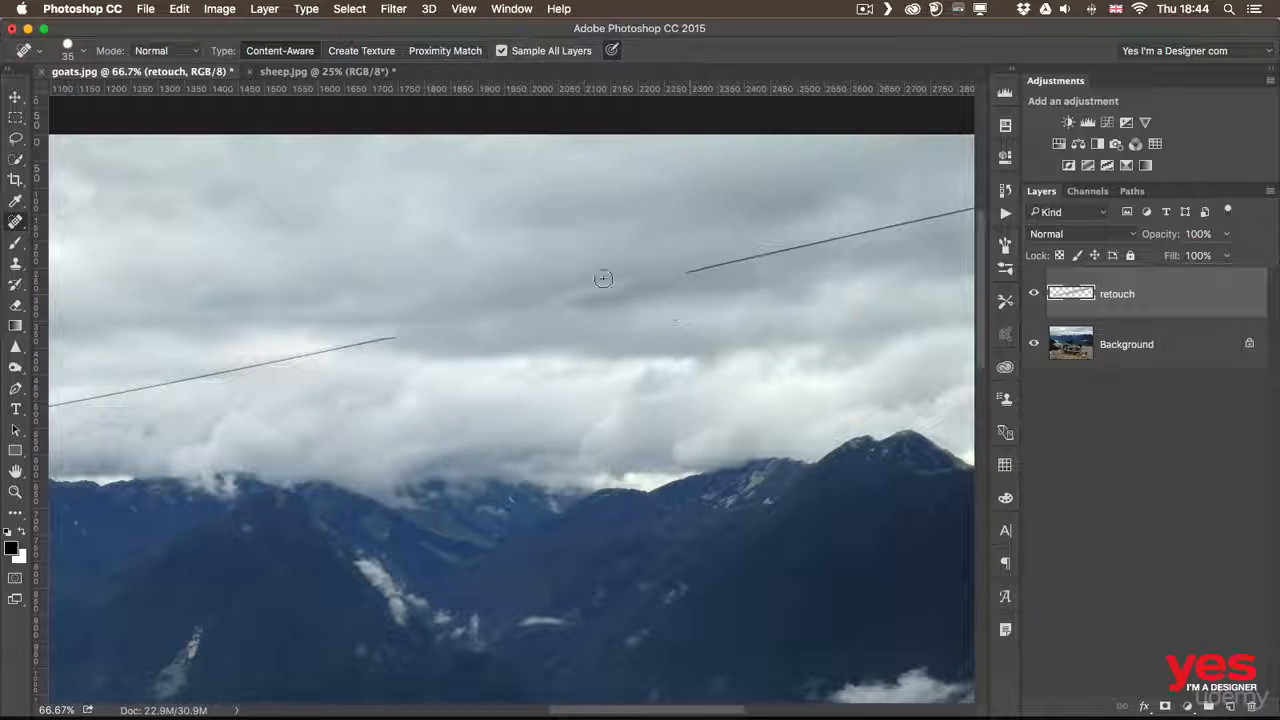
- Enlarge the healing brush to 70 px and clean up the leftover marks in the clouds where the cable was removed
key("bracketright")
key("bracketright")
key("bracketright")
key("bracketright")
key("bracketright")
key("bracketright")
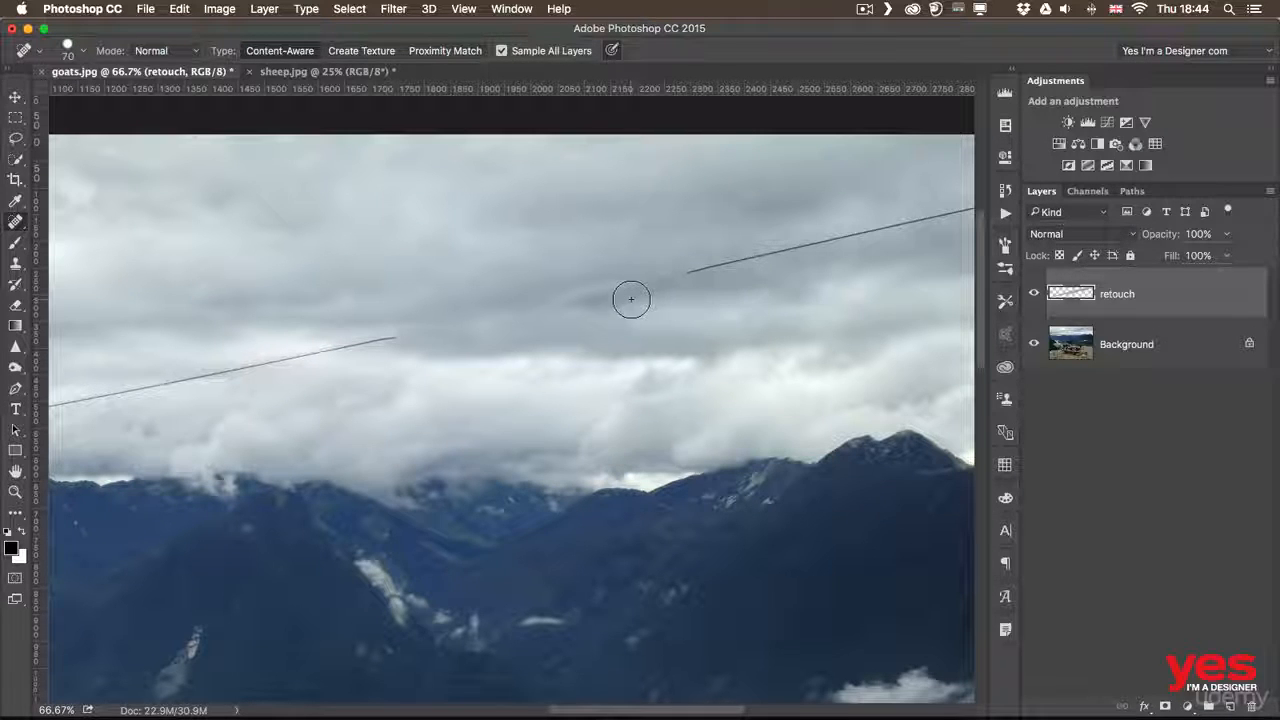
left_click_drag(612, 285, 575, 298)
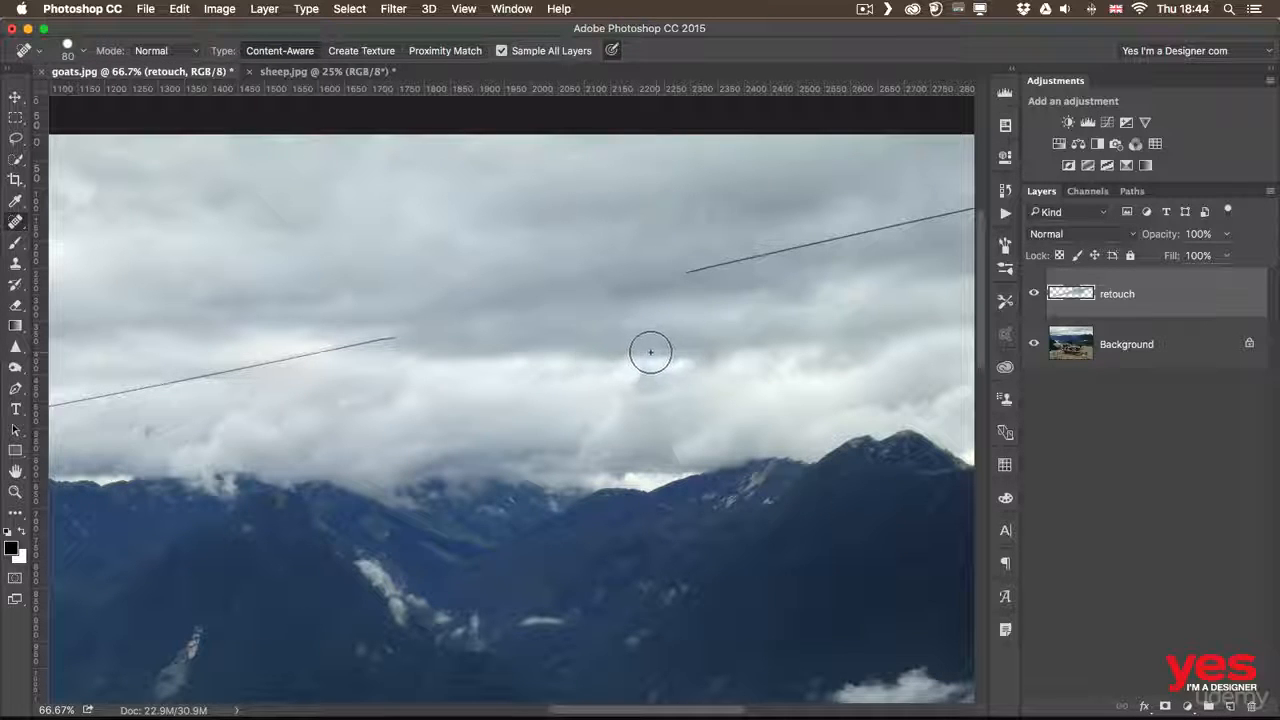
- Set the Spot Healing Brush hardness to 0%
left_click(83, 51)
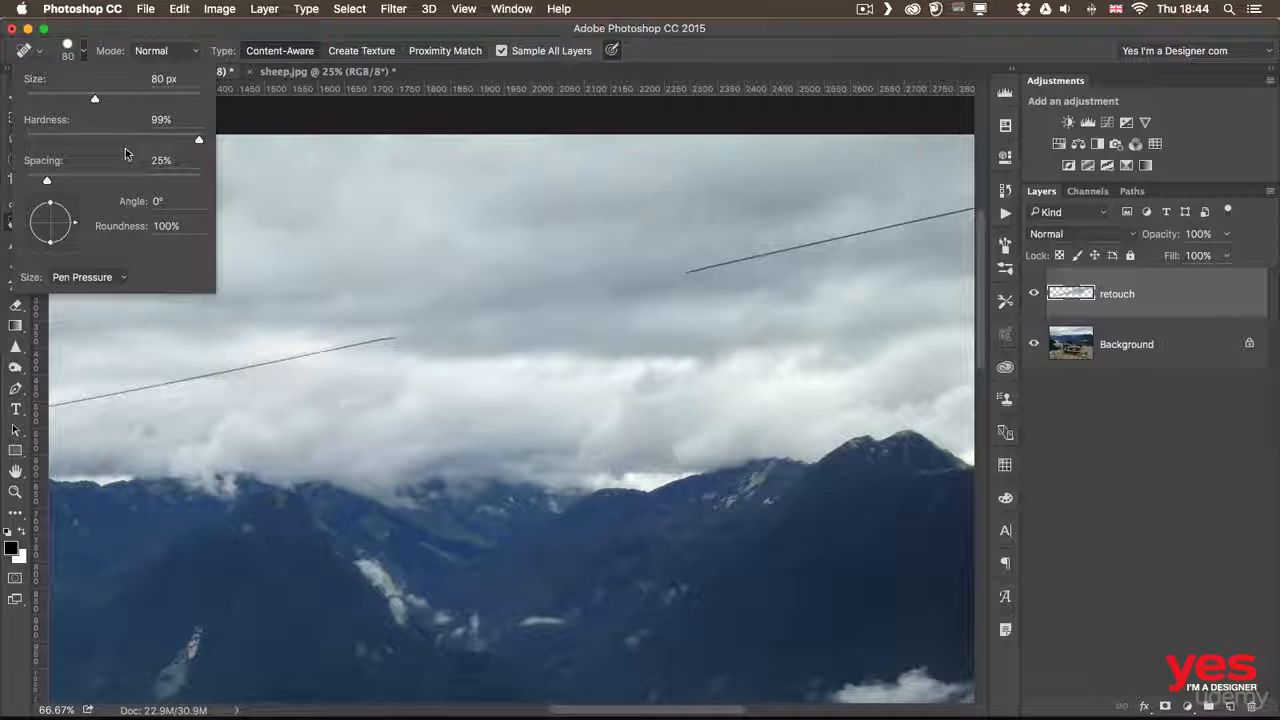
left_click_drag(199, 139, 26, 139)
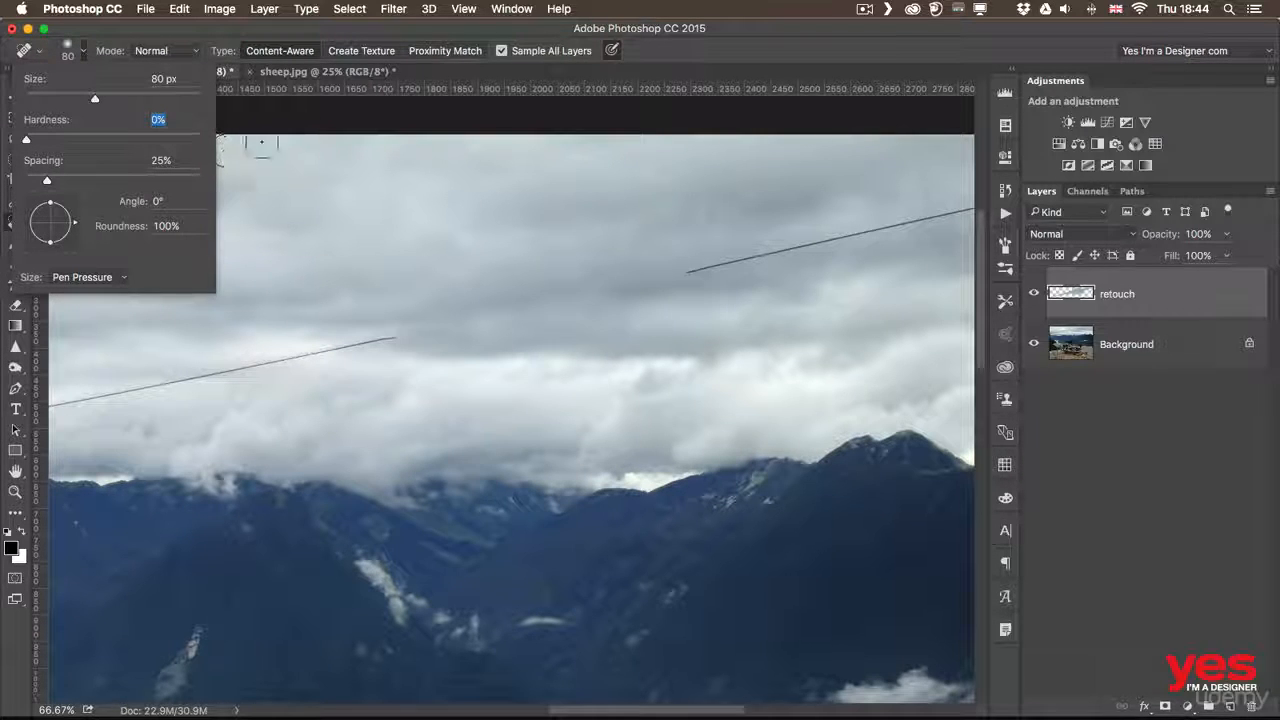
left_click(484, 31)
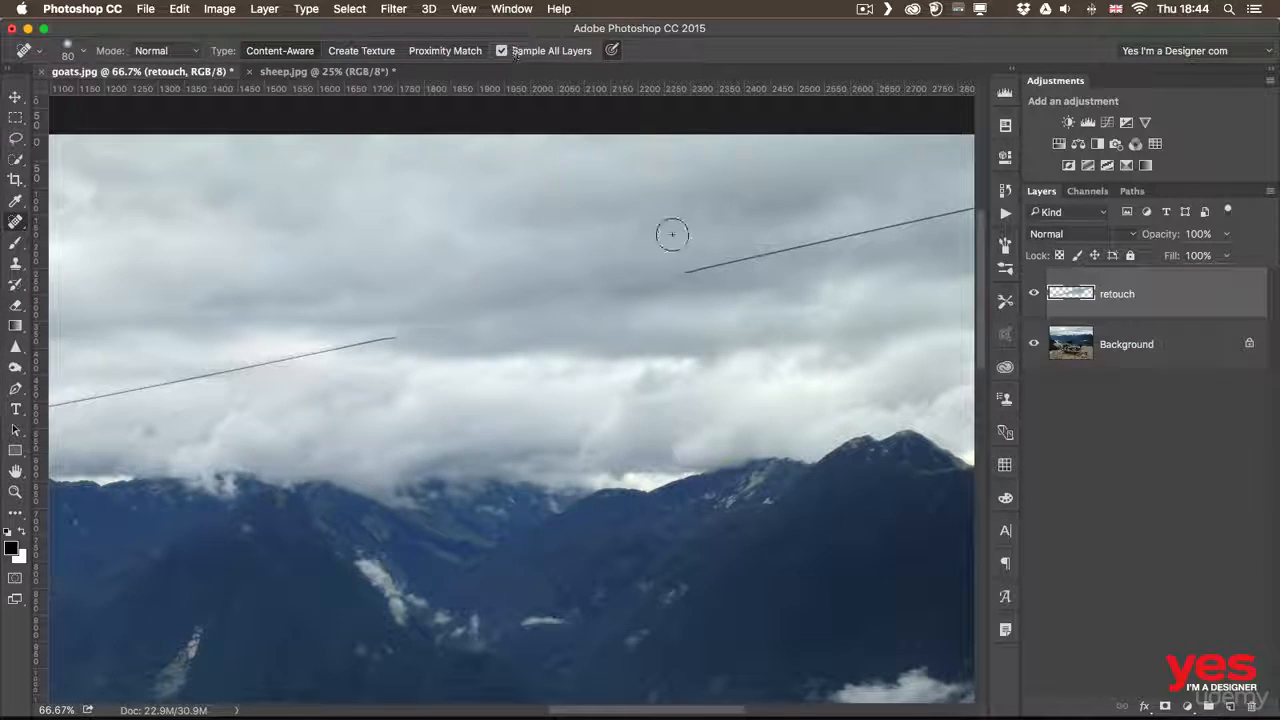
- Heal the right part of the cable up to the photo's edge with 50 px and 70 px brush strokes
key("bracketleft")
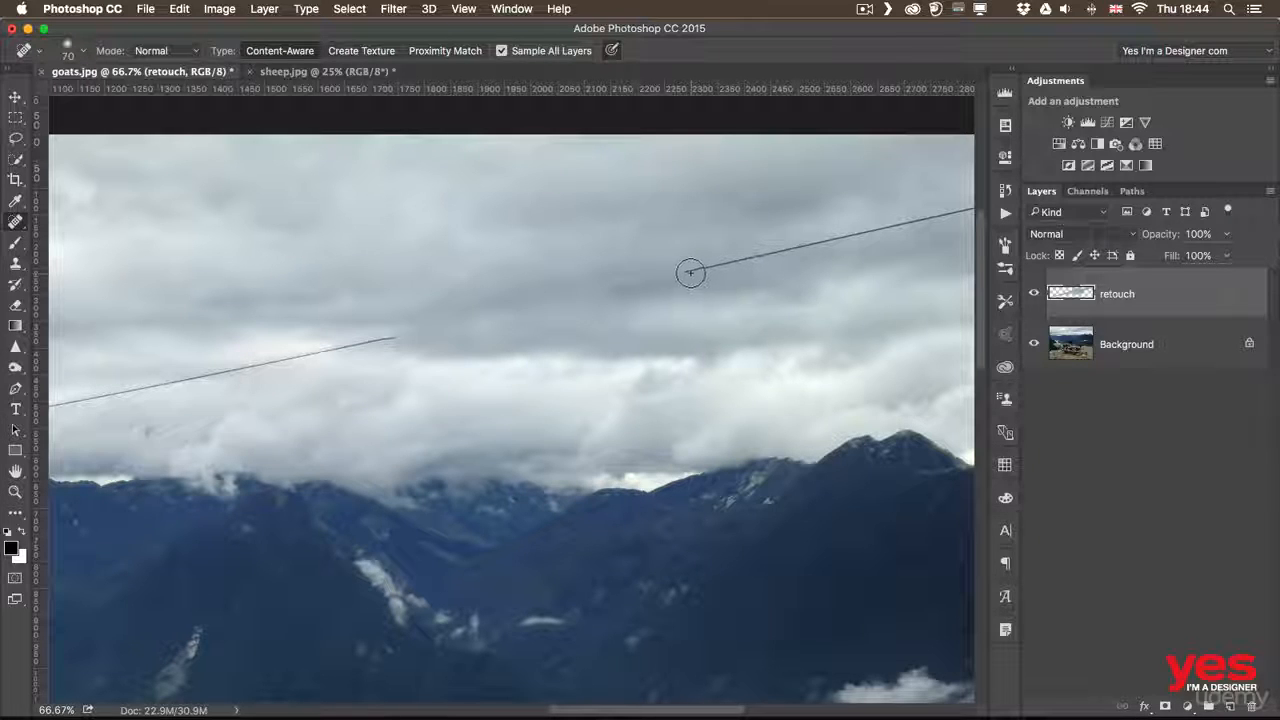
key("bracketleft")
key("bracketleft")
left_click_drag(684, 272, 840, 241)
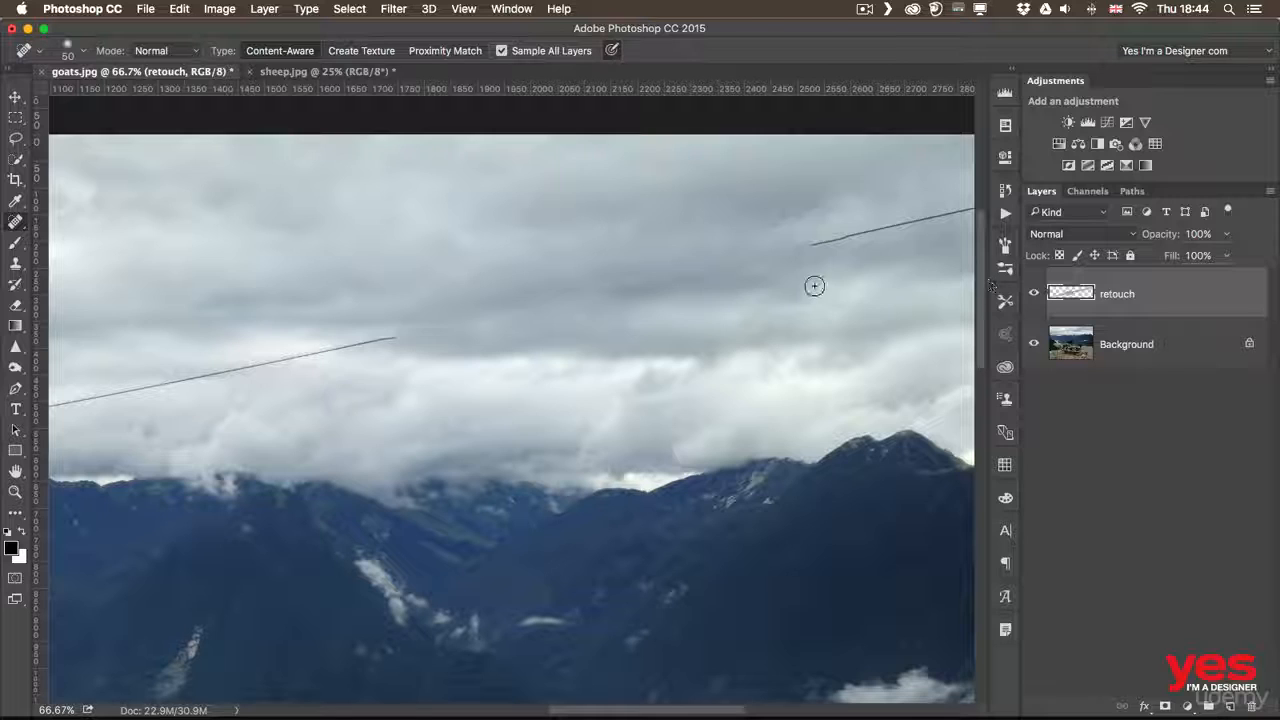
left_click_drag(860, 288, 467, 337)
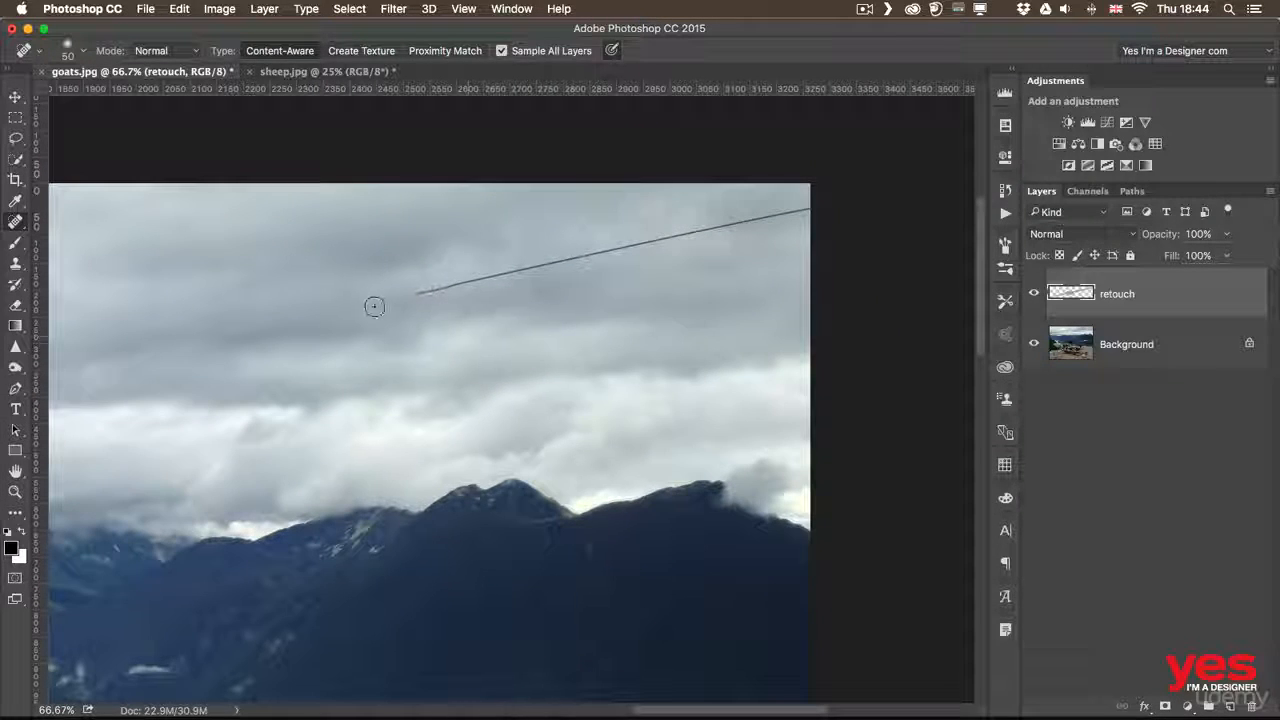
left_click_drag(352, 308, 692, 228)
key("bracketright")
key("bracketright")
mouse_move(475, 278)
left_mouse_down()
mouse_move(796, 200)
mouse_move(798, 212)
left_mouse_up()
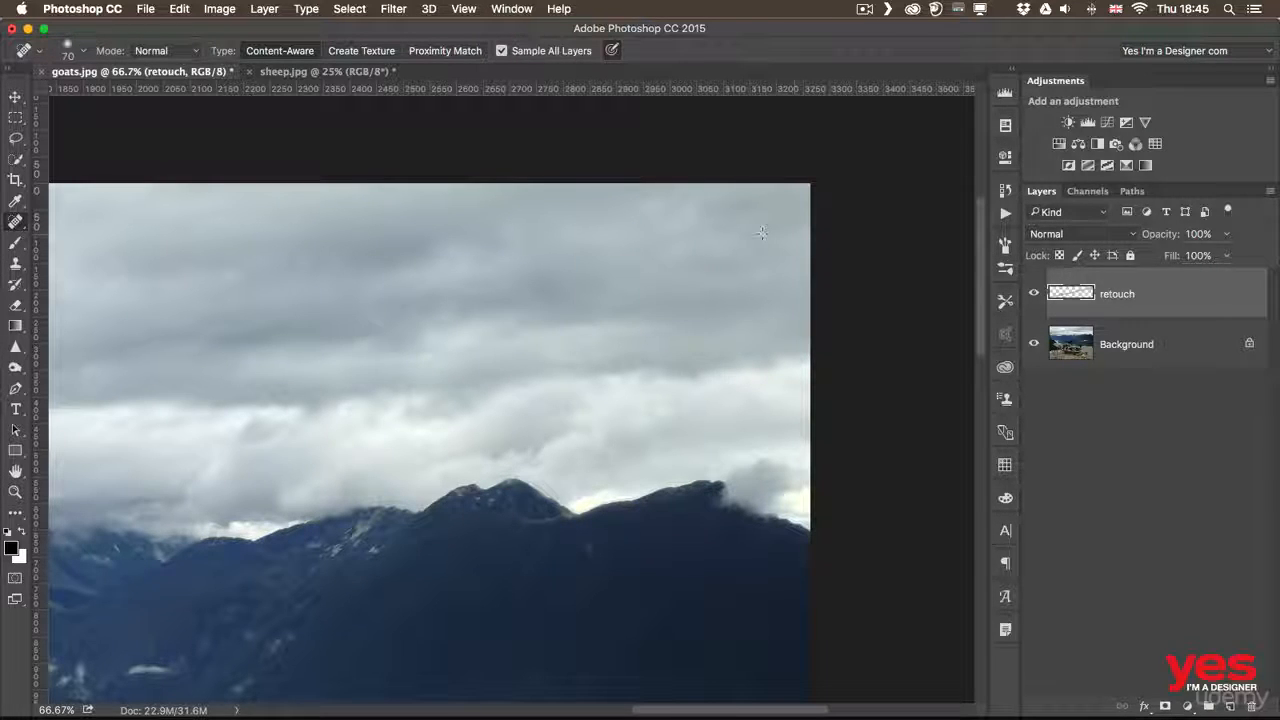
- Heal the left part of the cable down to the tree branch, starting with one long straight stroke between two points
left_click_drag(289, 349, 903, 274)
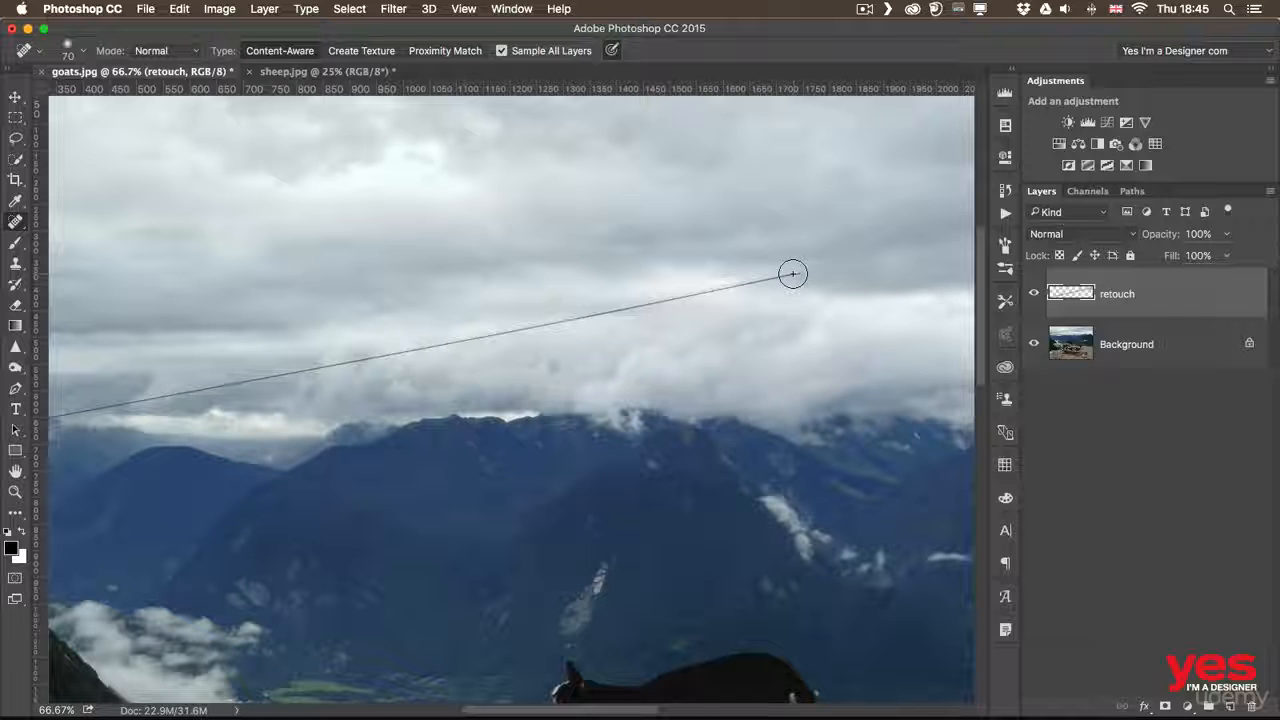
left_click(792, 275)
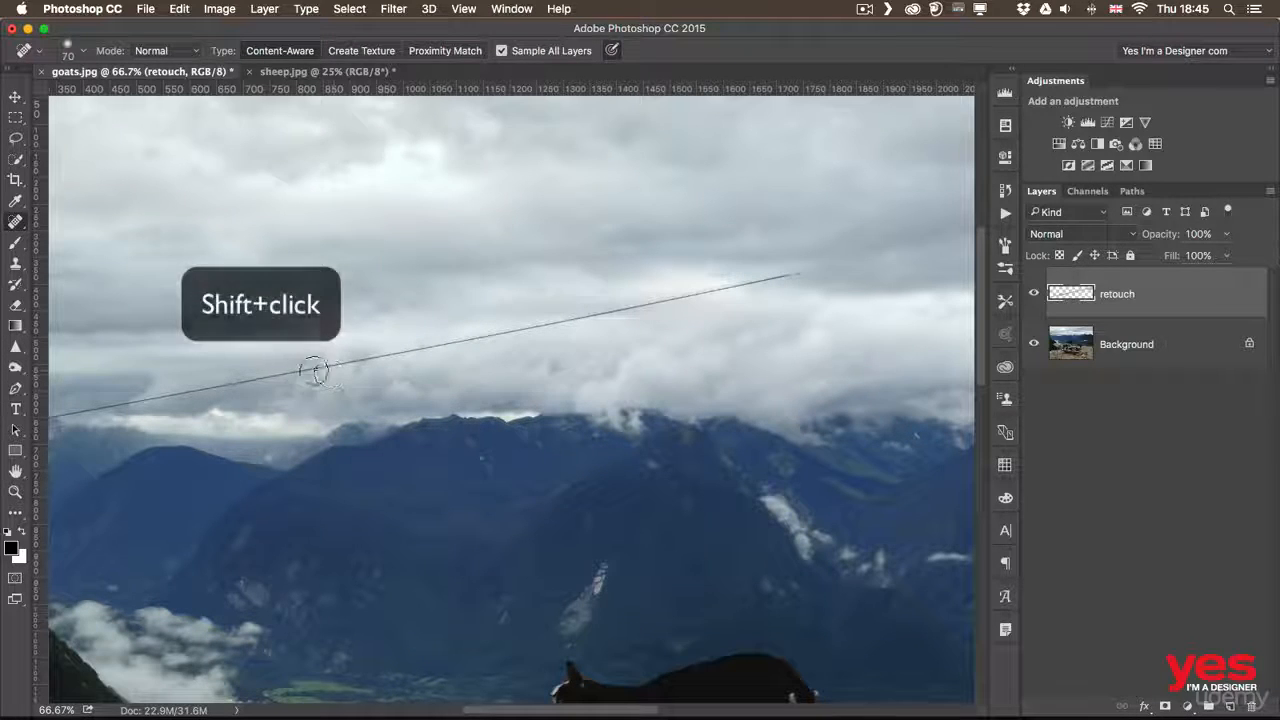
left_click(266, 376, "shift")
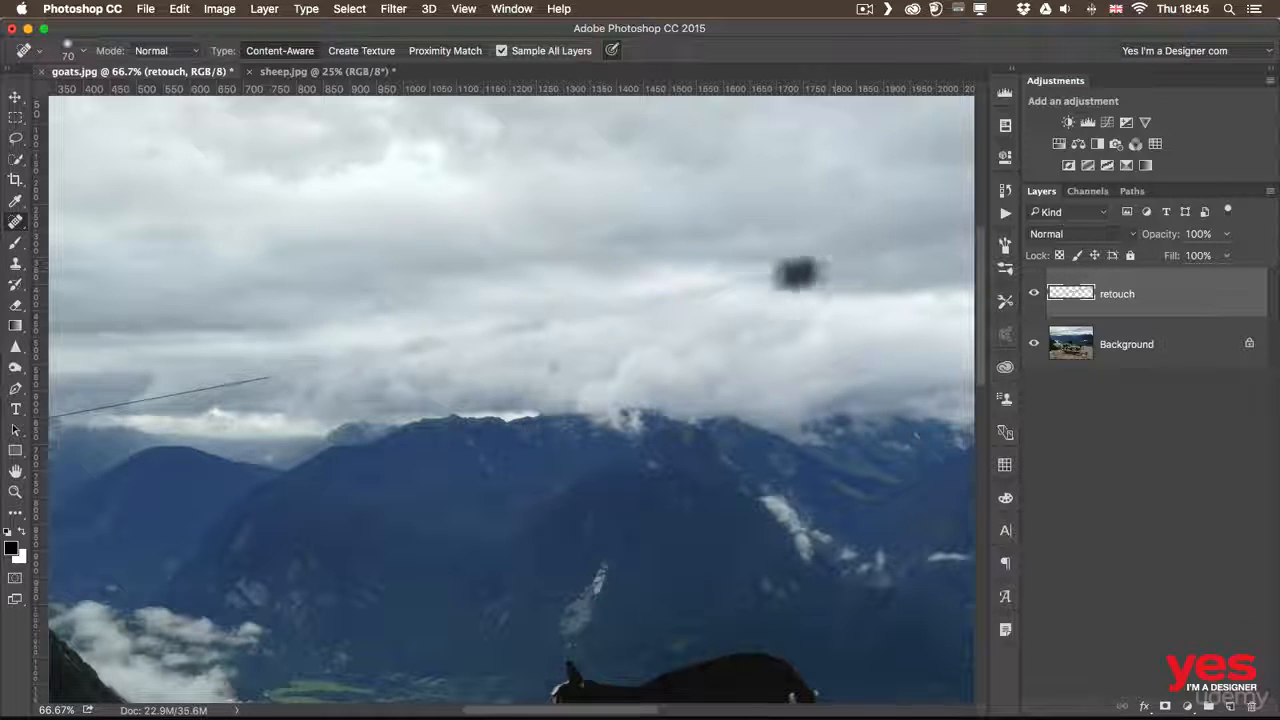
left_click_drag(243, 354, 676, 300)
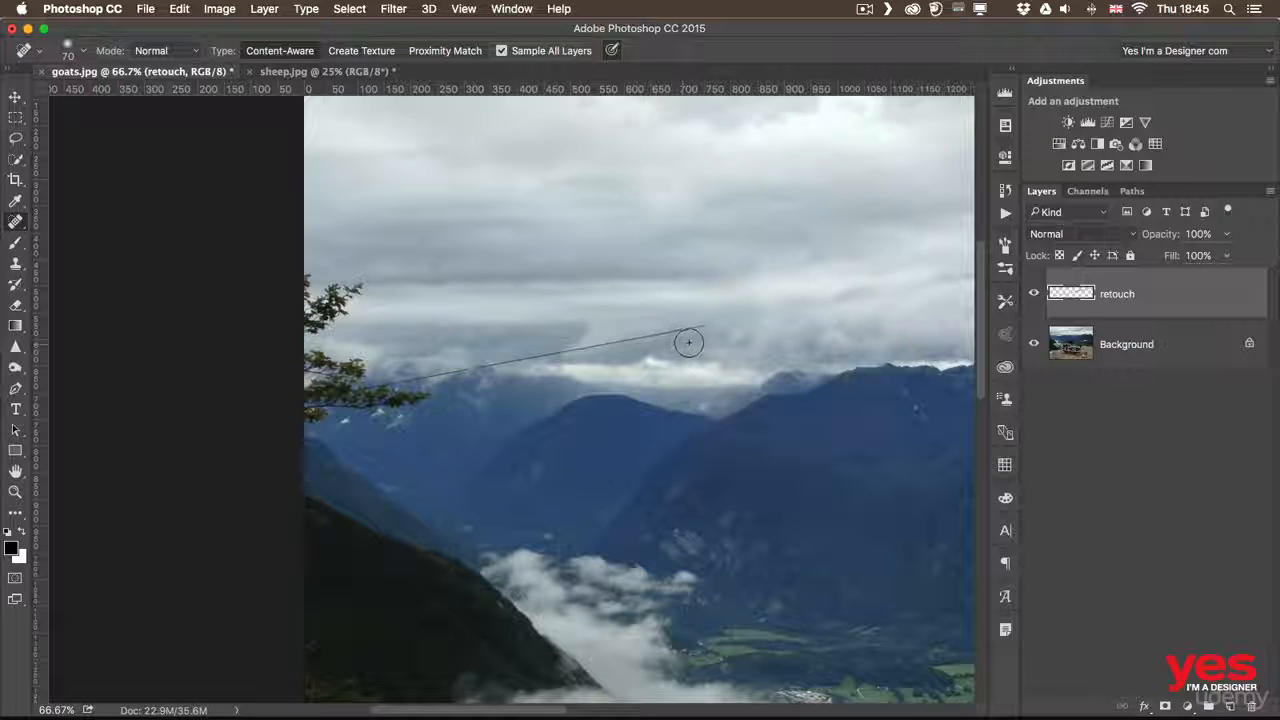
left_click_drag(705, 328, 357, 383)
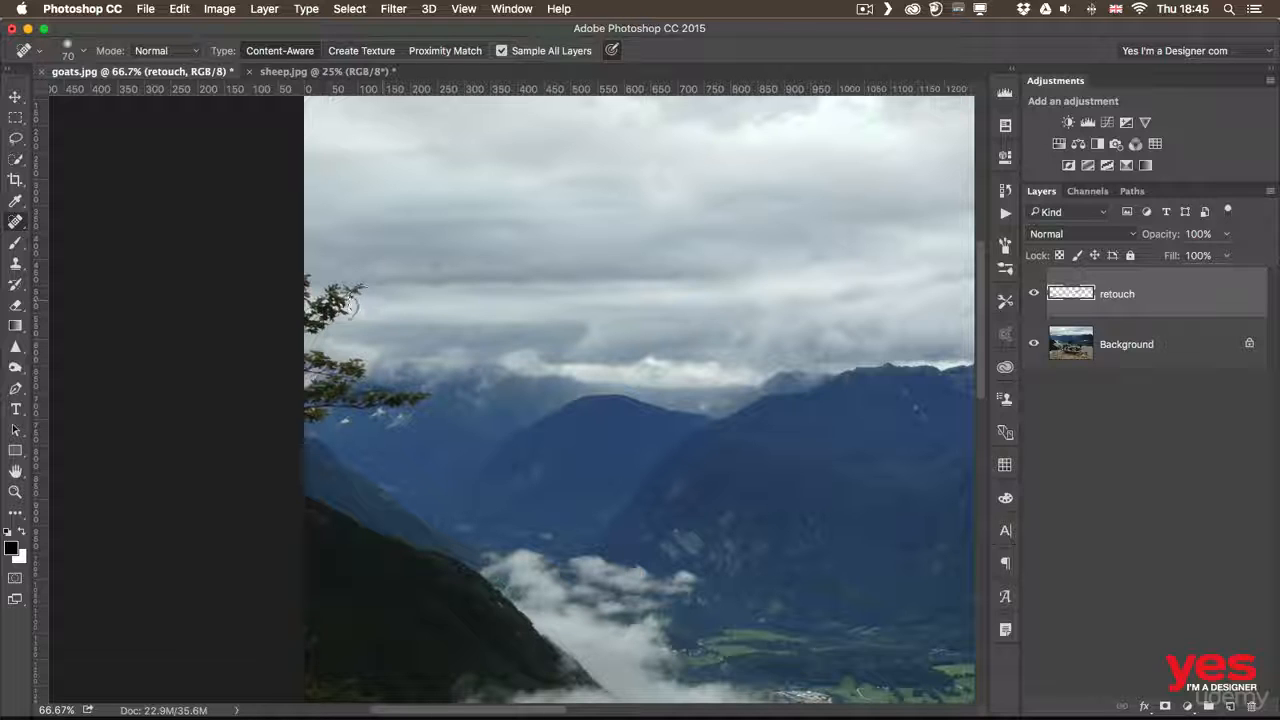
- Remove the tree branches and their small leftover spots at the photo's left edge with Spot Healing Brush strokes
mouse_move(318, 326)
left_mouse_down()
mouse_move(355, 292)
mouse_move(313, 326)
mouse_move(302, 301)
mouse_move(306, 335)
left_mouse_up()
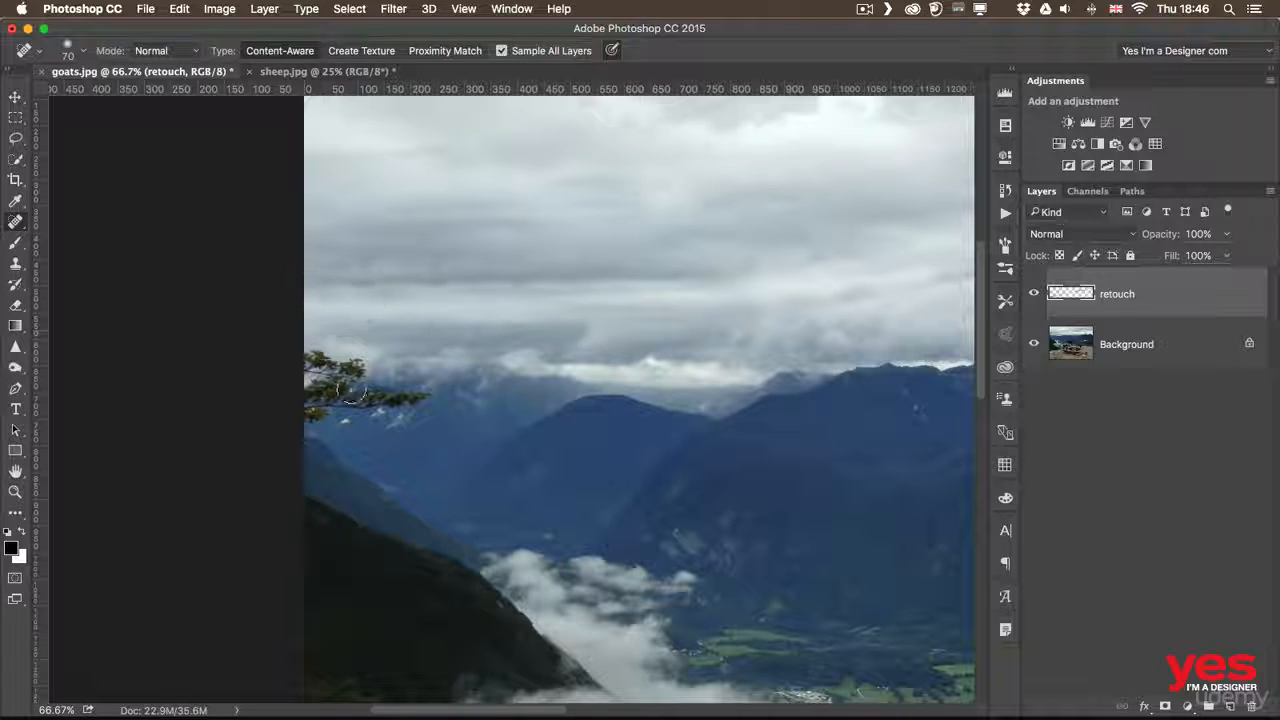
left_click(357, 278)
left_click(316, 352)
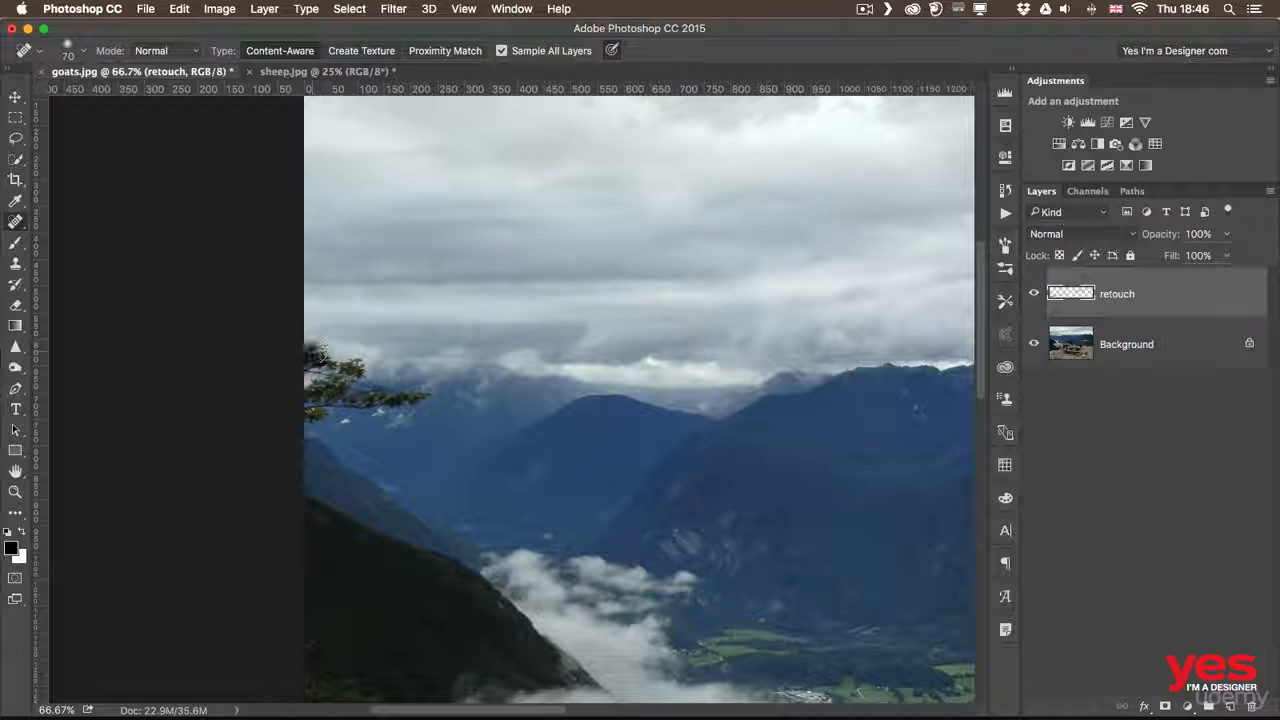
left_click_drag(320, 354, 316, 362)
left_click(311, 414)
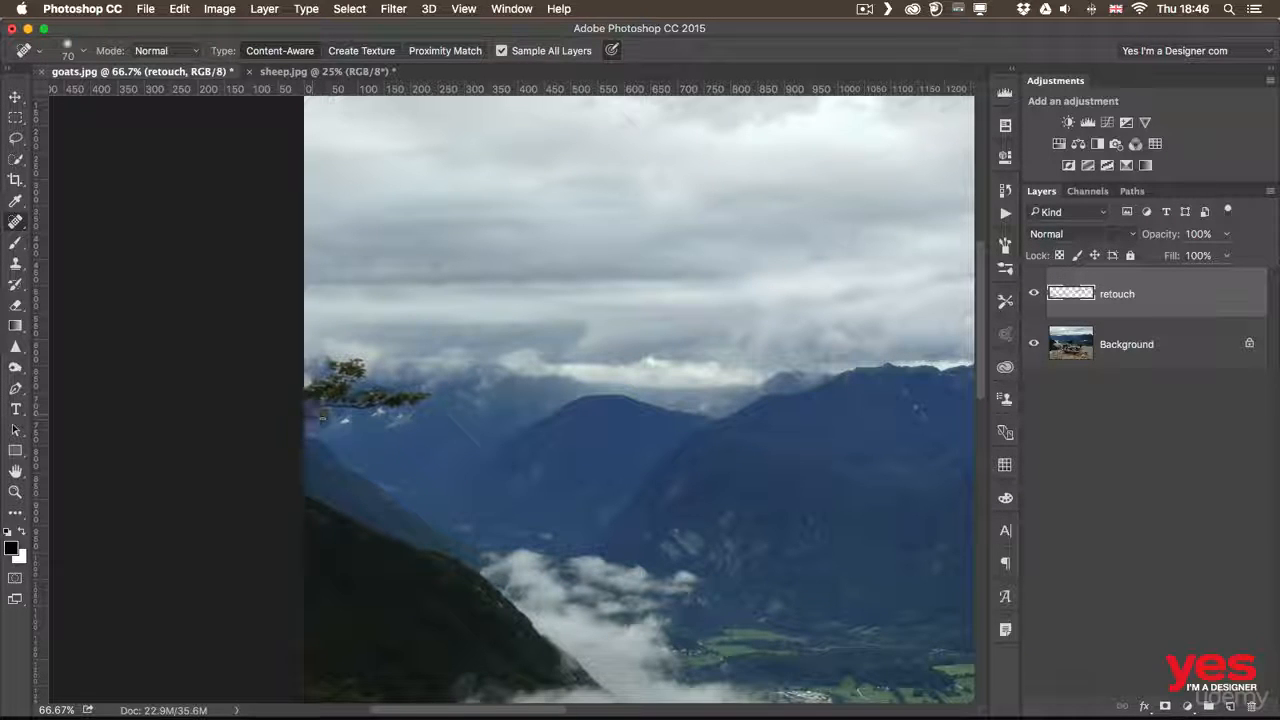
left_click(313, 412)
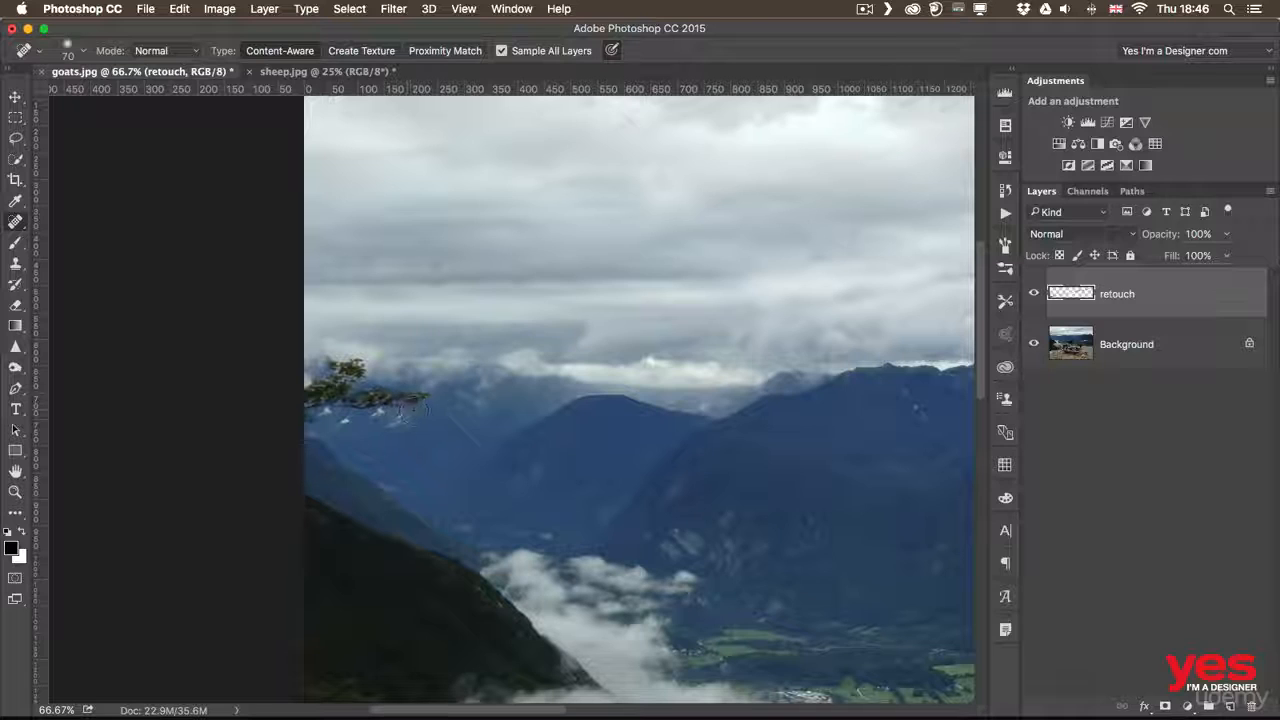
mouse_move(424, 393)
left_mouse_down()
mouse_move(365, 392)
mouse_move(318, 362)
mouse_move(343, 376)
mouse_move(310, 422)
mouse_move(346, 362)
mouse_move(323, 368)
left_mouse_up()
left_click_drag(392, 401, 394, 402)
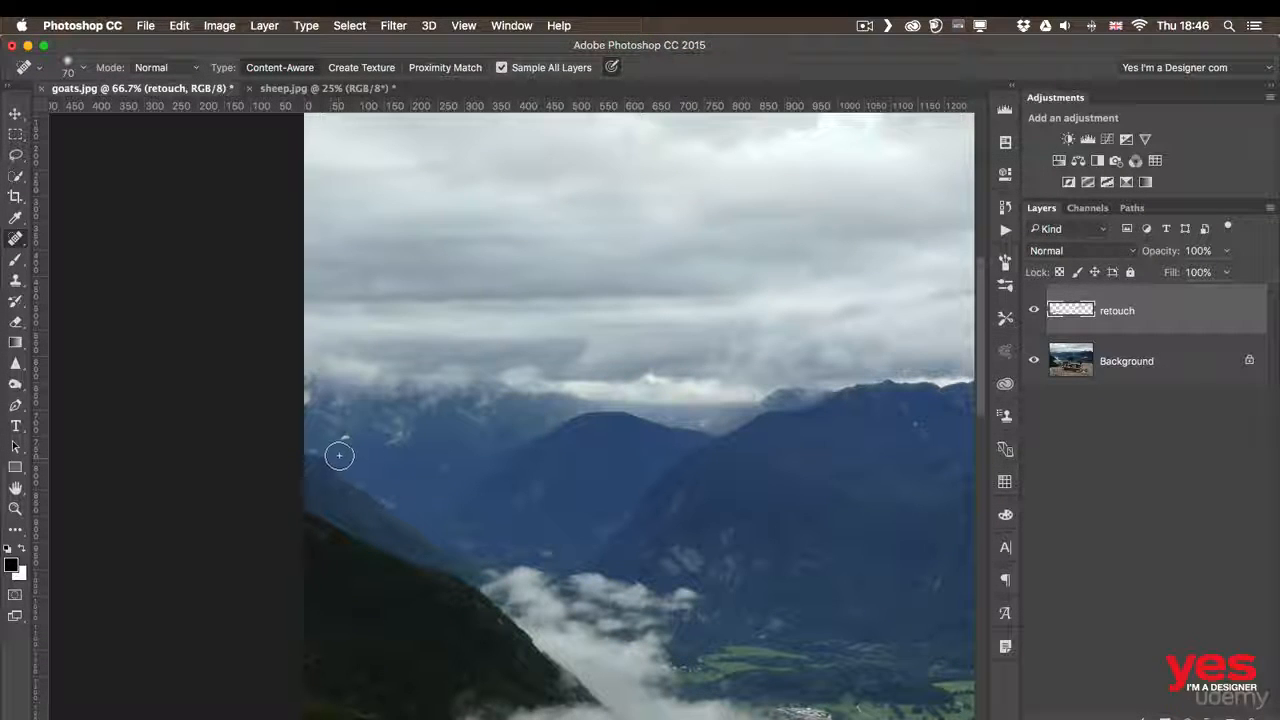
mouse_move(343, 440)
left_mouse_down()
mouse_move(383, 438)
mouse_move(361, 402)
mouse_move(338, 430)
mouse_move(306, 384)
left_mouse_up()
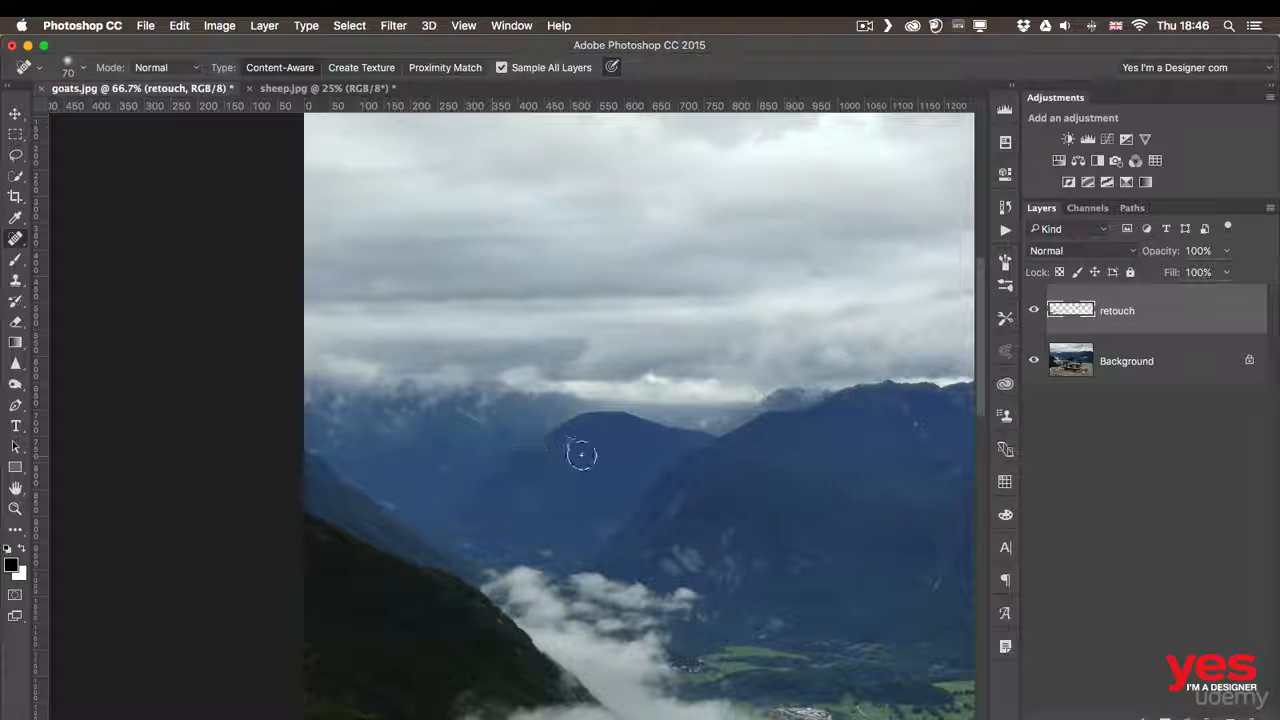
- Fit the whole photo in view and toggle the retouch layer's visibility to compare before and after
left_click_drag(659, 488, 354, 457)
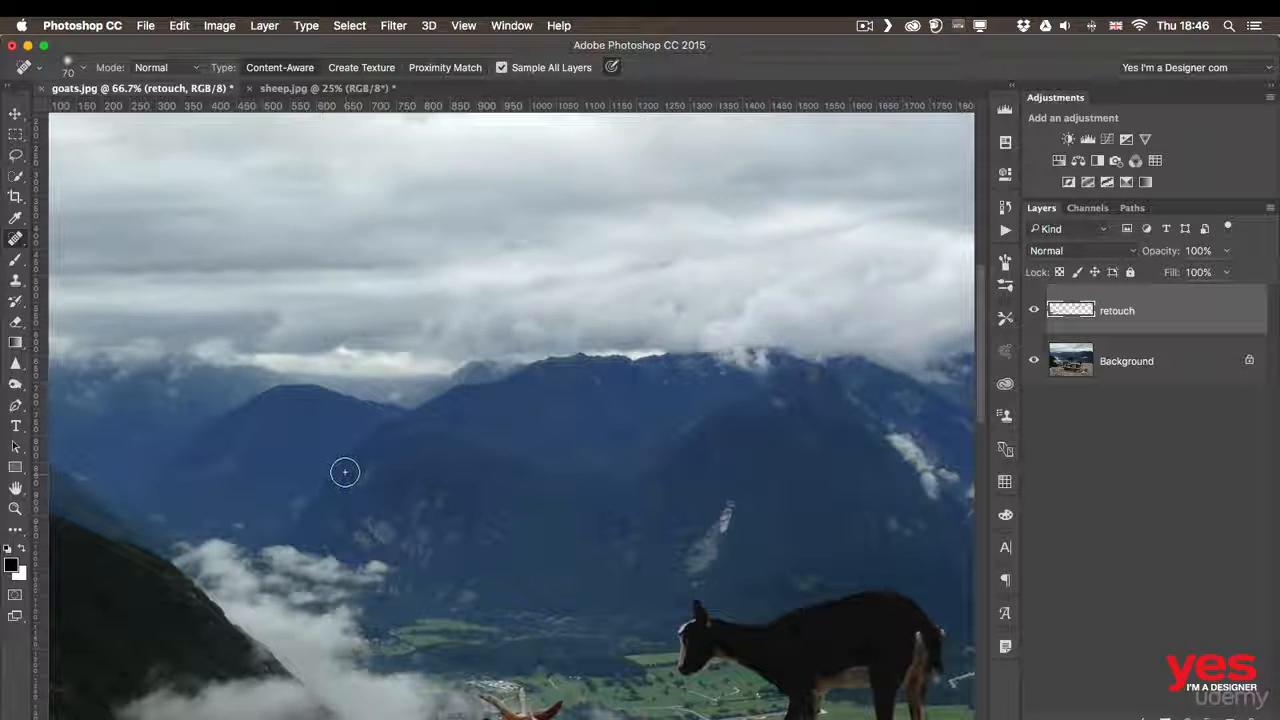
key("super+0")
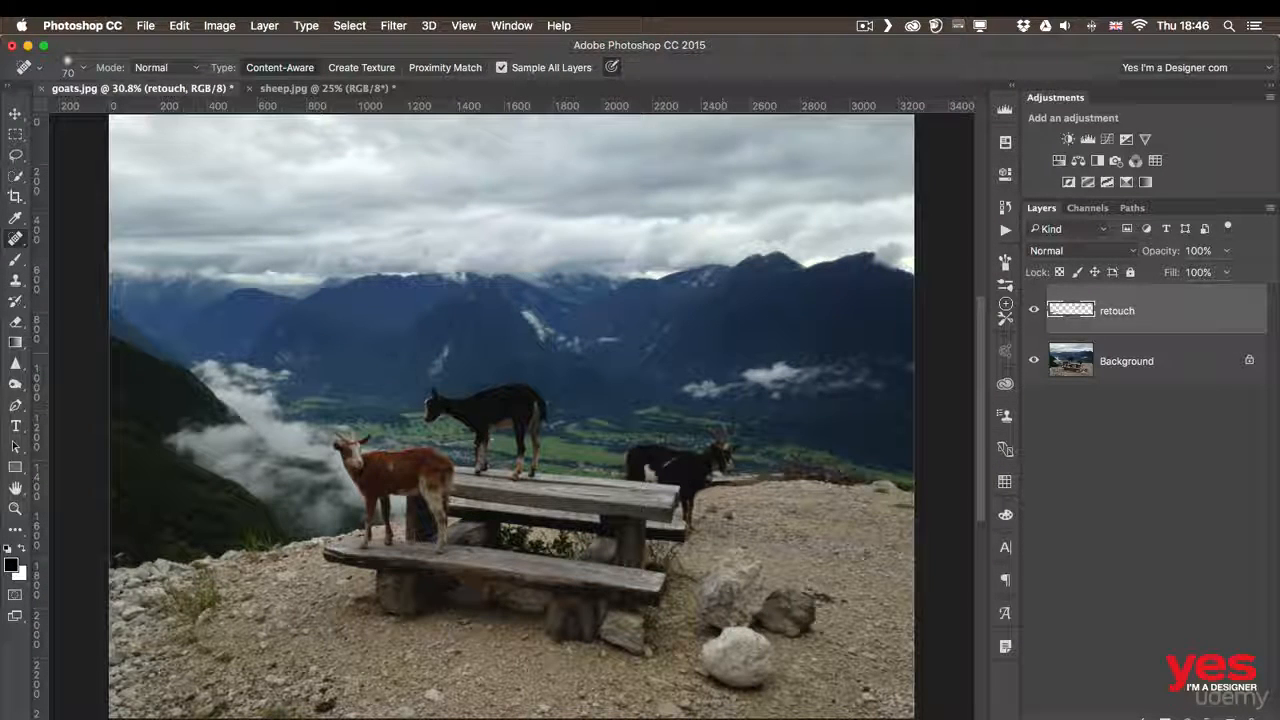
left_click(1034, 311)
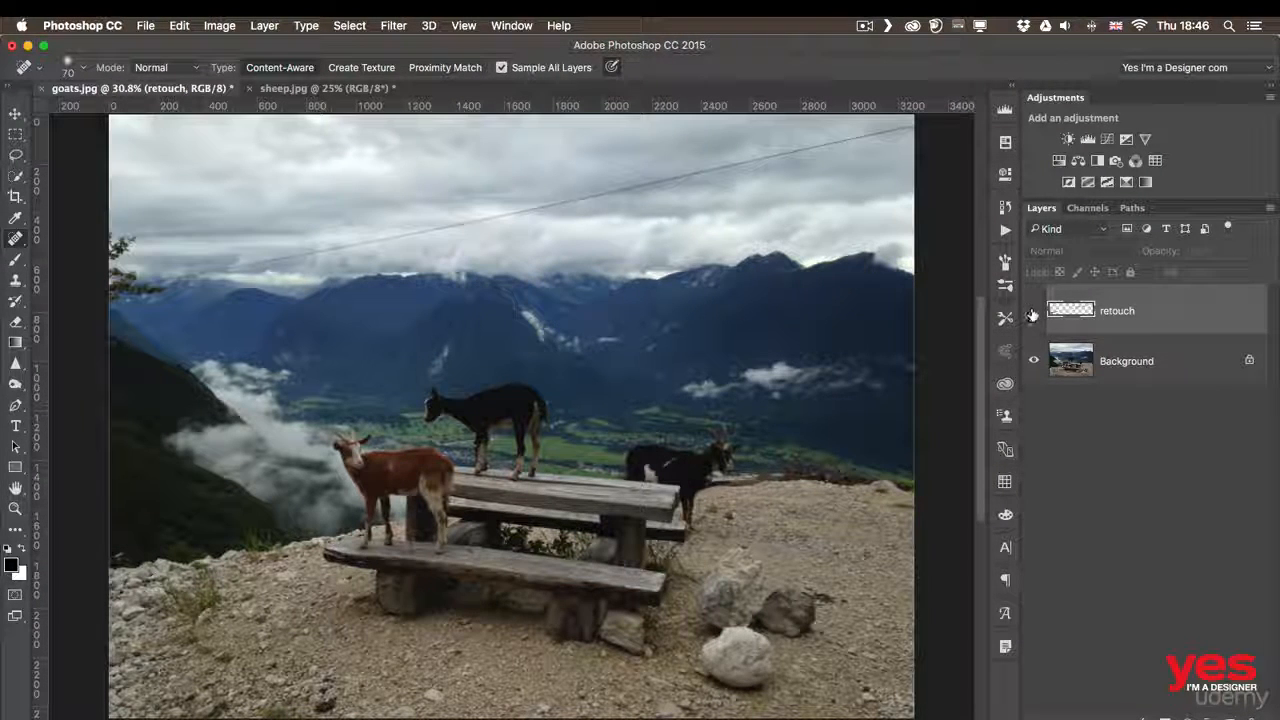
left_click(1034, 311)
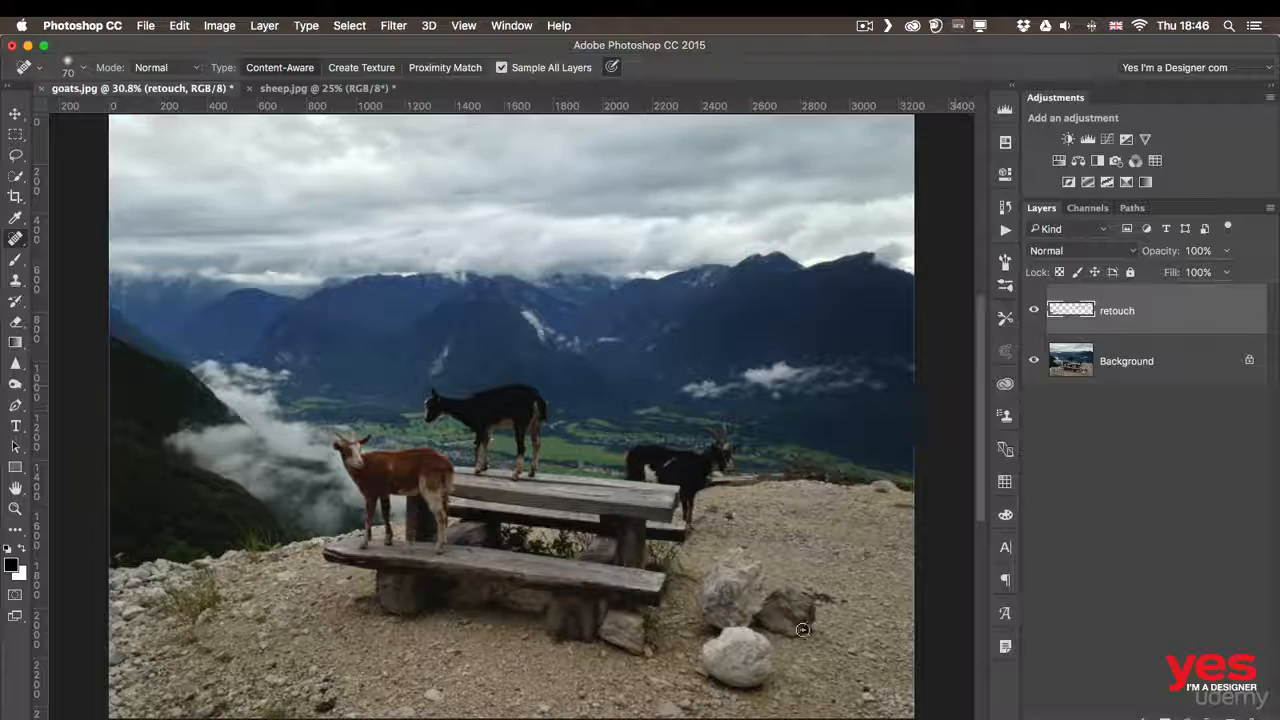
- Enlarge the Spot Healing Brush to 300 px and set its hardness to 47% for the three rocks beside the picnic table
key("z")
left_click_drag(809, 645, 838, 647)
left_click_drag(838, 648, 712, 484)
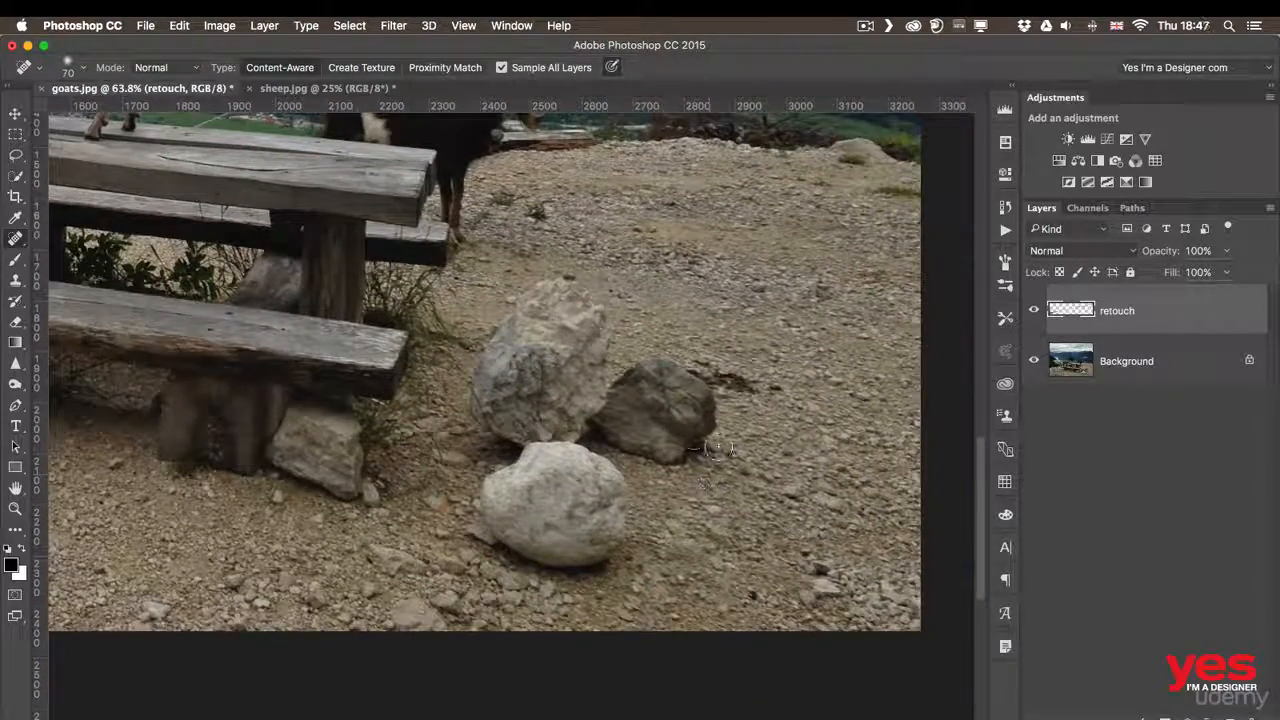
key("bracketright")
key("bracketright")
key("bracketright")
key("bracketright")
key("bracketright")
key("bracketright")
key("bracketright")
key("bracketright")
key("bracketright")
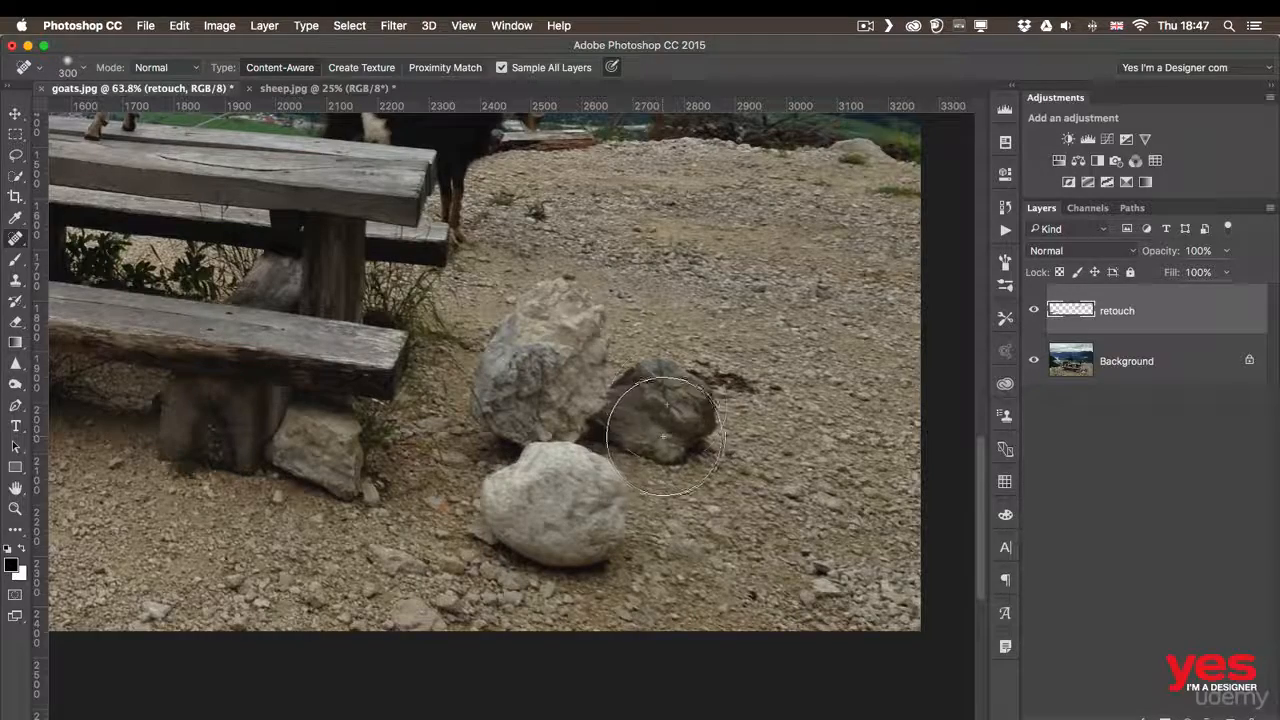
left_click(83, 68)
left_click_drag(85, 155, 109, 156)
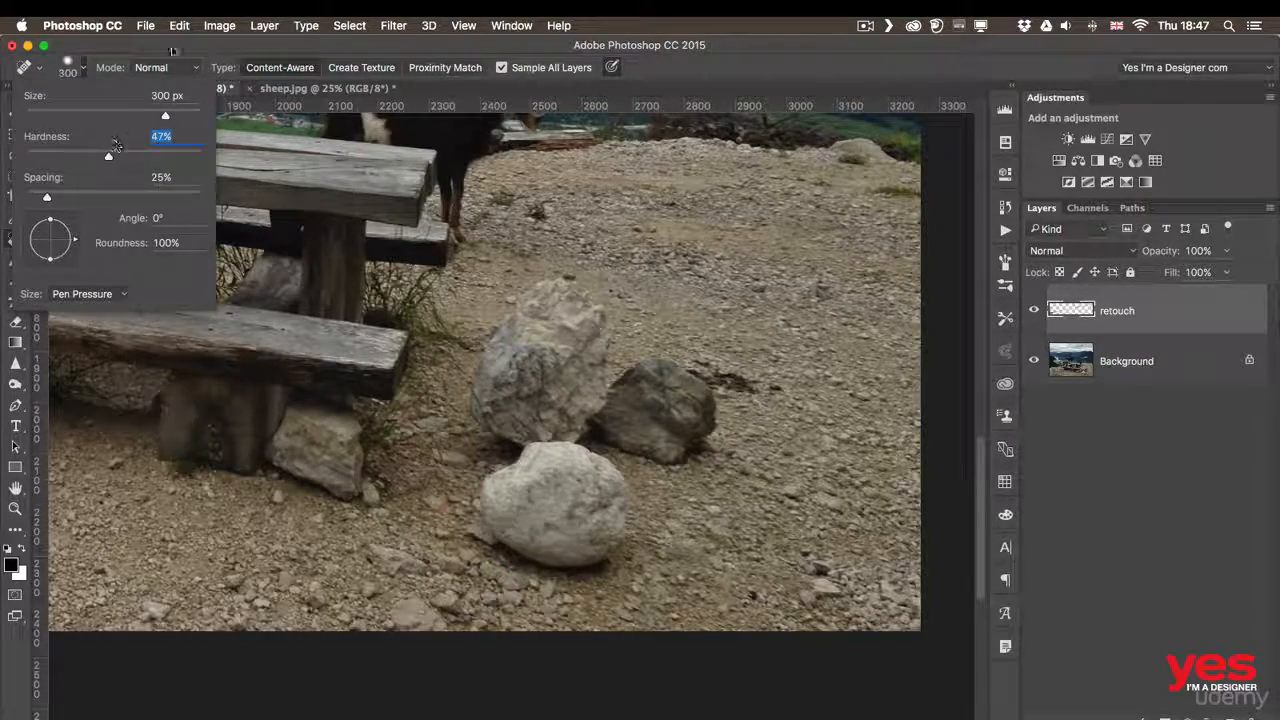
key("Return")
- Remove the three large rocks from the gravel with 200 px Spot Healing Brush strokes
key("bracketleft")
key("bracketleft")
mouse_move(650, 400)
left_mouse_down()
mouse_move(673, 430)
mouse_move(713, 396)
mouse_move(619, 397)
mouse_move(600, 445)
mouse_move(589, 323)
mouse_move(536, 327)
mouse_move(512, 371)
mouse_move(526, 414)
mouse_move(502, 463)
mouse_move(532, 470)
mouse_move(545, 505)
mouse_move(576, 516)
mouse_move(559, 533)
mouse_move(520, 526)
mouse_move(598, 532)
mouse_move(612, 470)
left_mouse_up()
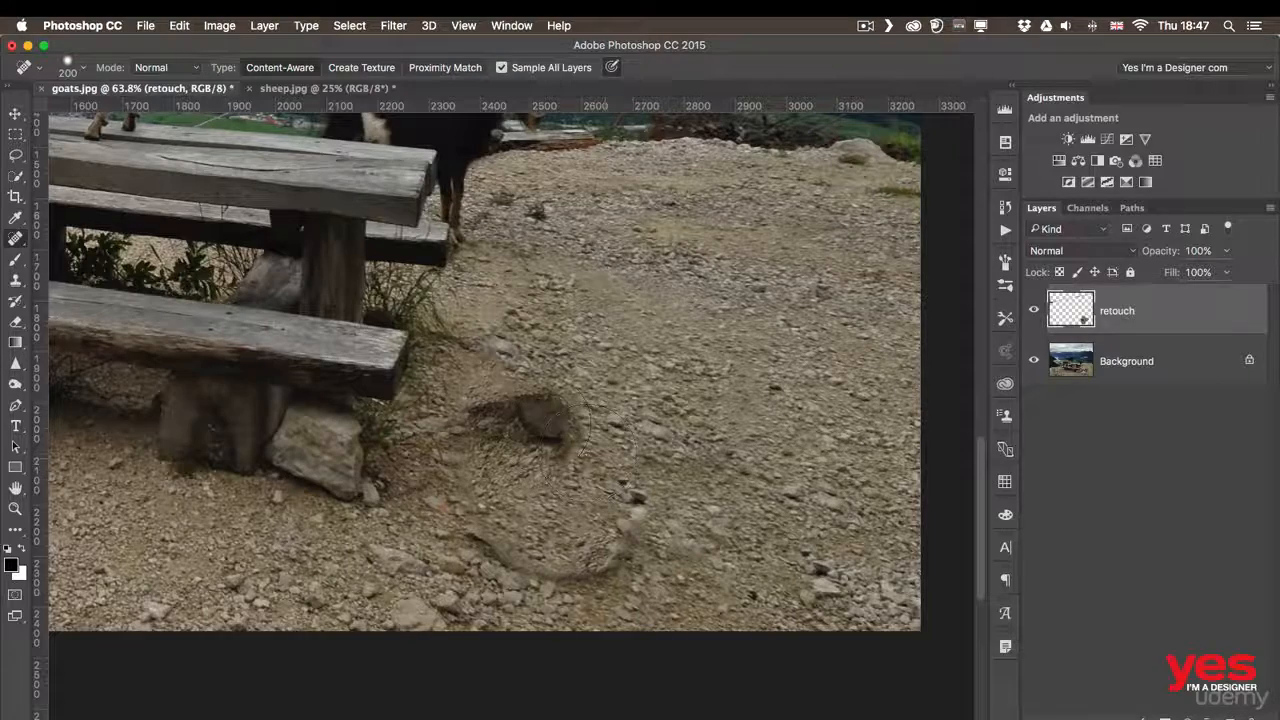
- Clean up the dark patch and curved smudges left where the rocks were, using 150 px and 90 px healing strokes
mouse_move(566, 416)
left_mouse_down()
mouse_move(480, 405)
mouse_move(575, 440)
left_mouse_up()
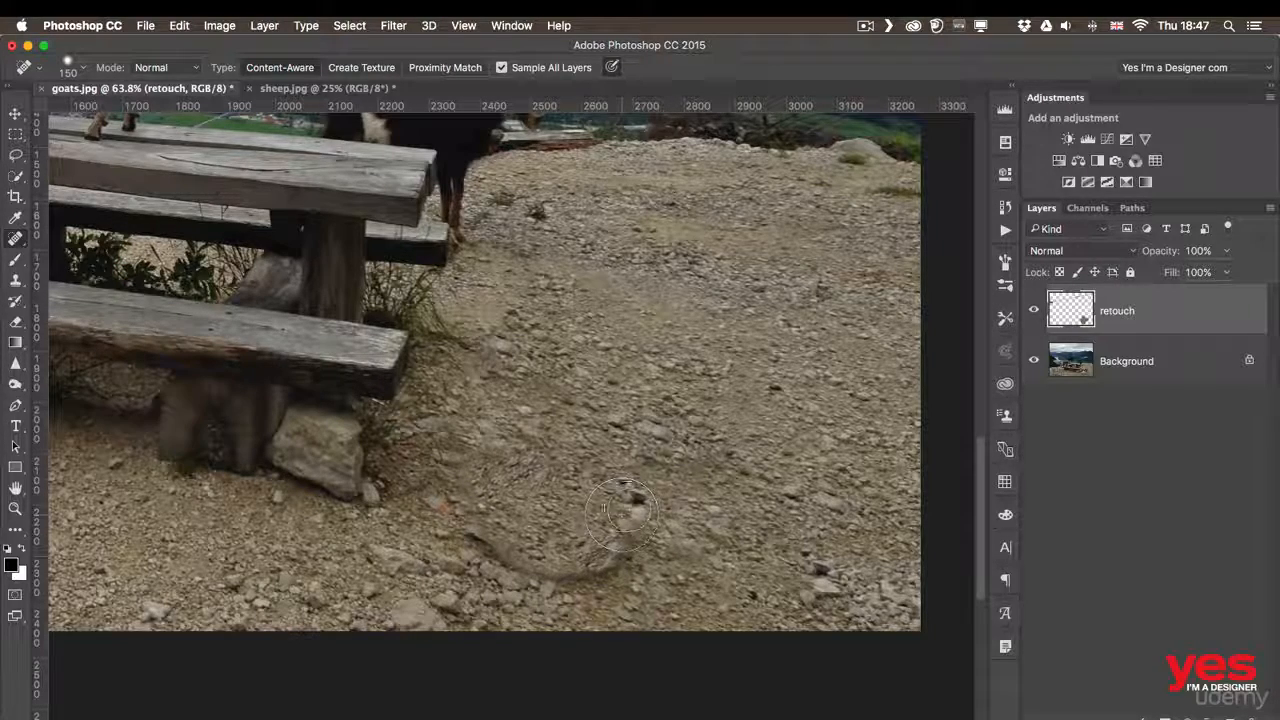
key("bracketleft")
key("bracketleft")
key("bracketleft")
key("bracketleft")
key("bracketleft")
mouse_move(628, 545)
left_mouse_down()
mouse_move(563, 578)
mouse_move(478, 565)
mouse_move(460, 544)
mouse_move(525, 555)
left_mouse_up()
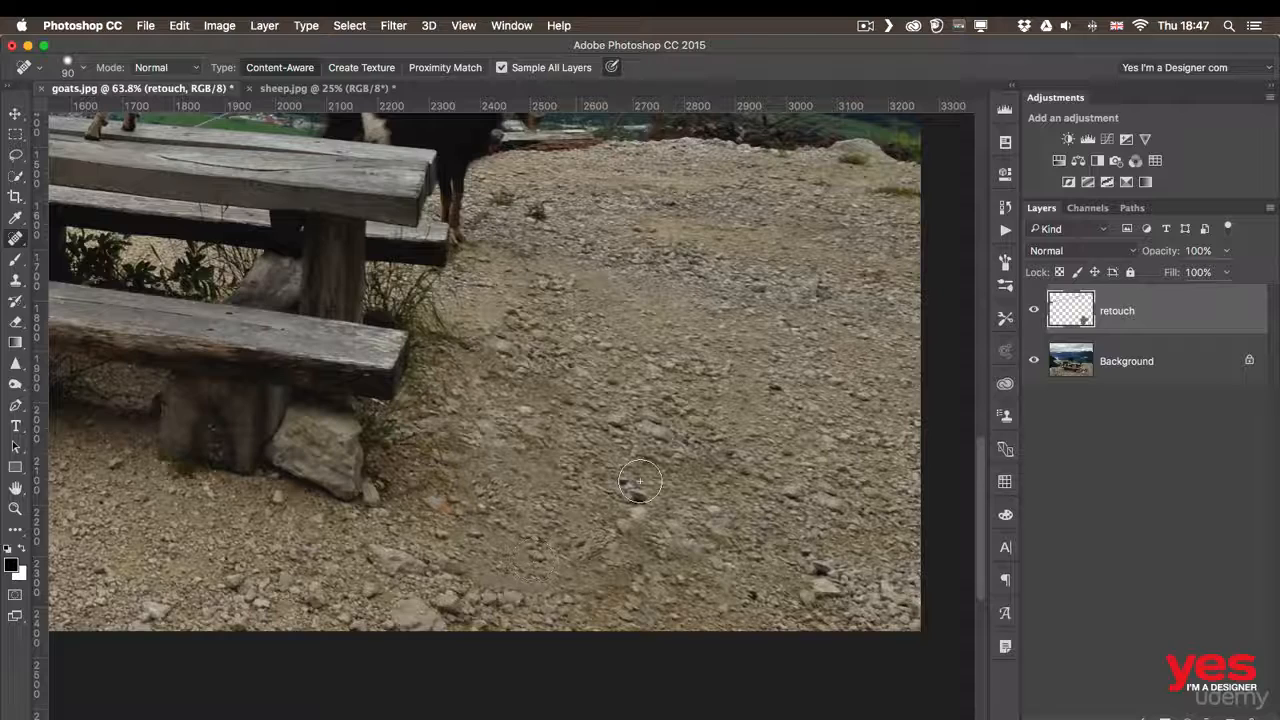
left_click_drag(467, 573, 650, 576)
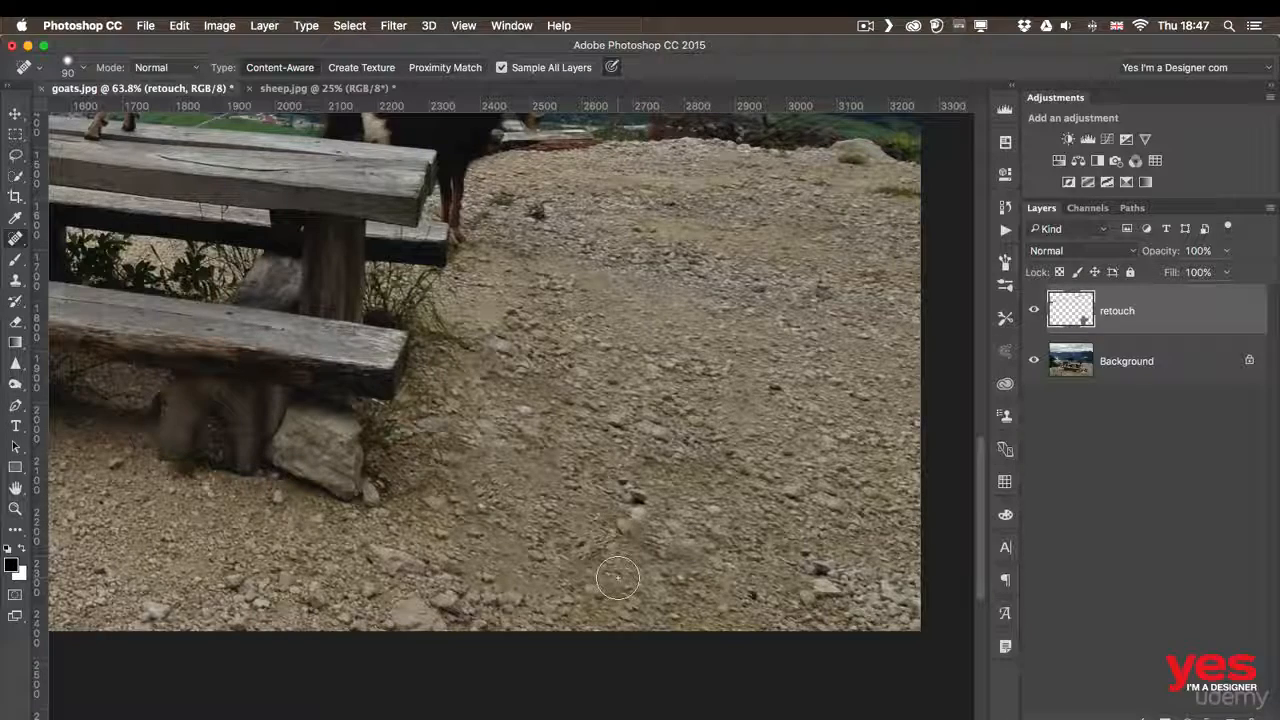
- Convert the retouch and Background layers together into one smart object for smart filters
key("super+0")
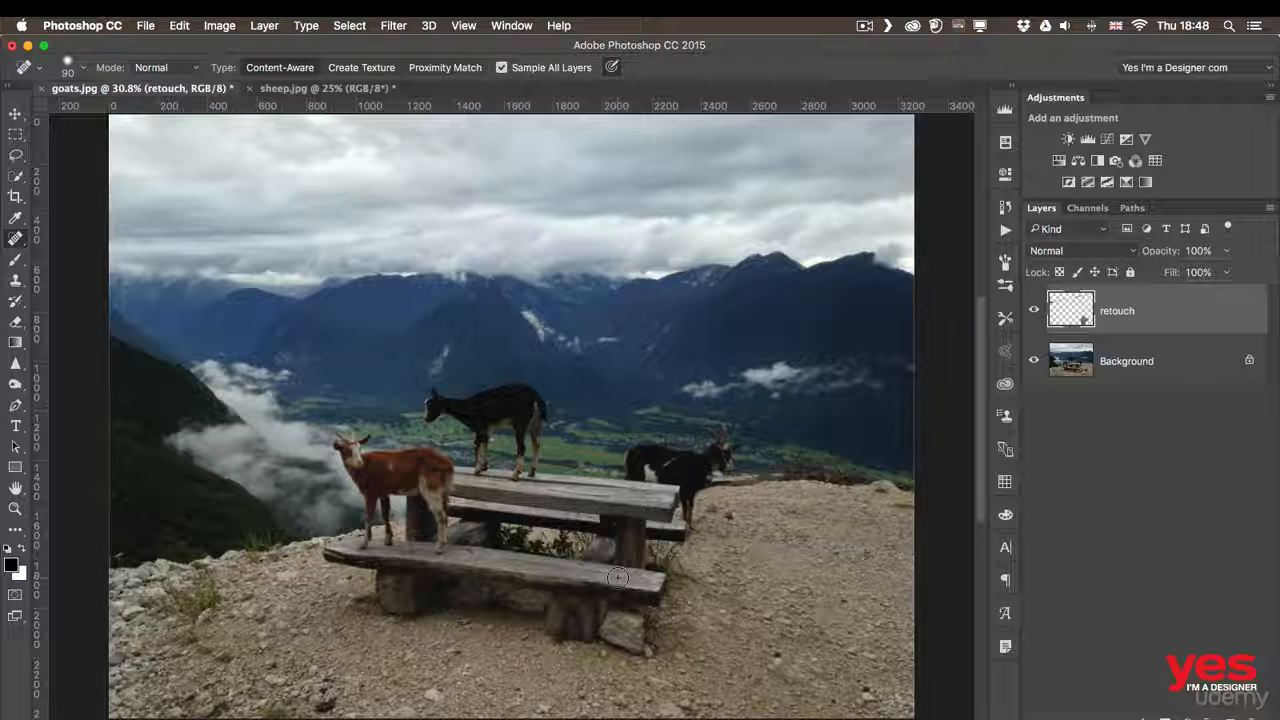
left_click(1155, 363, "shift")
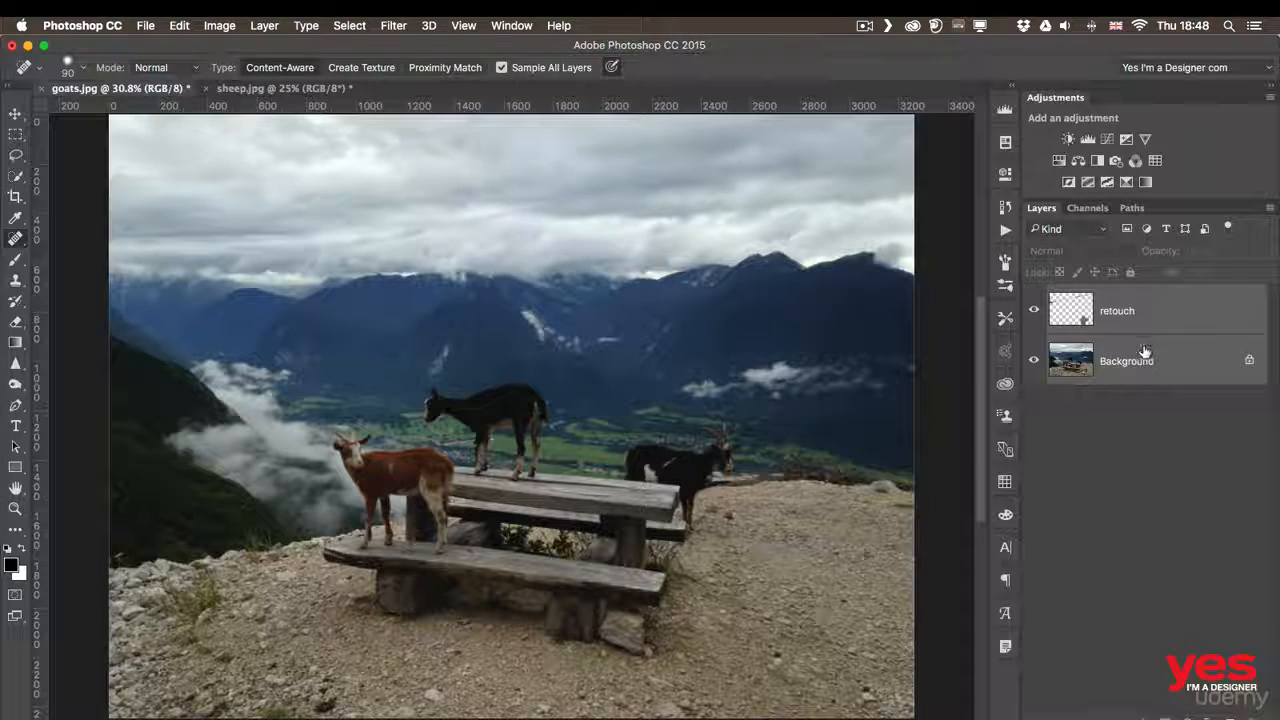
left_click(393, 25)
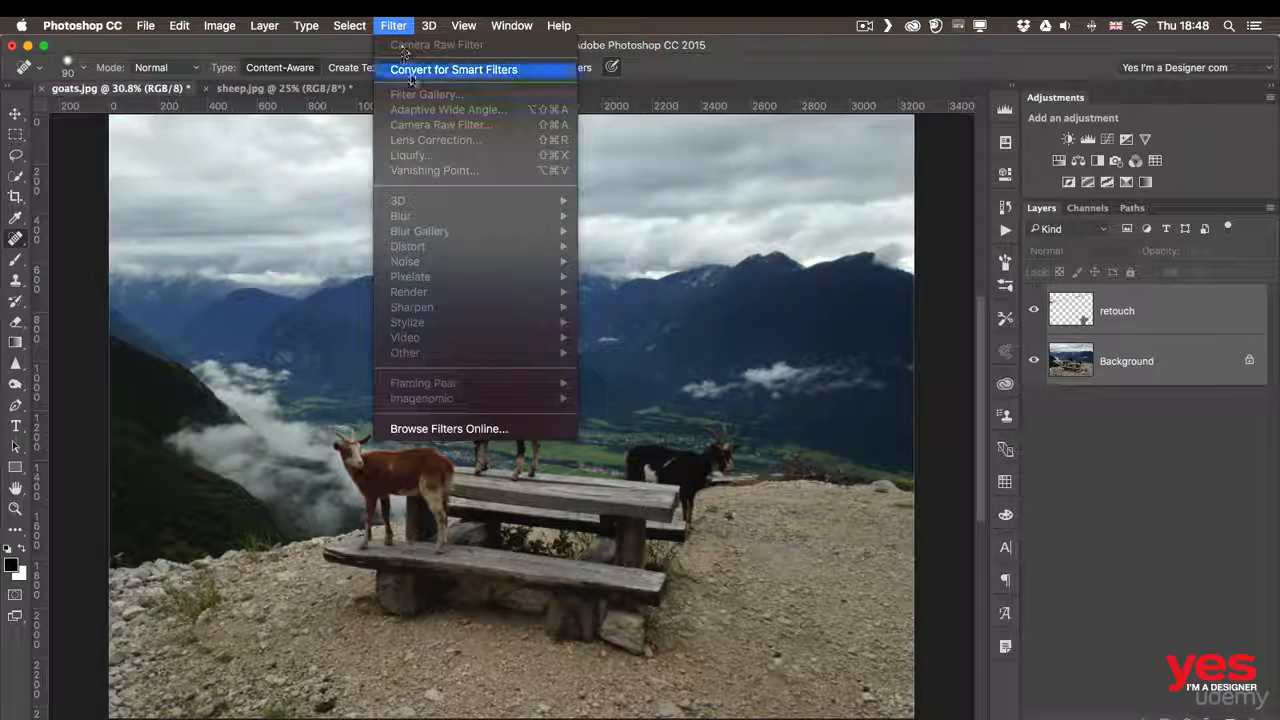
left_click(411, 70)
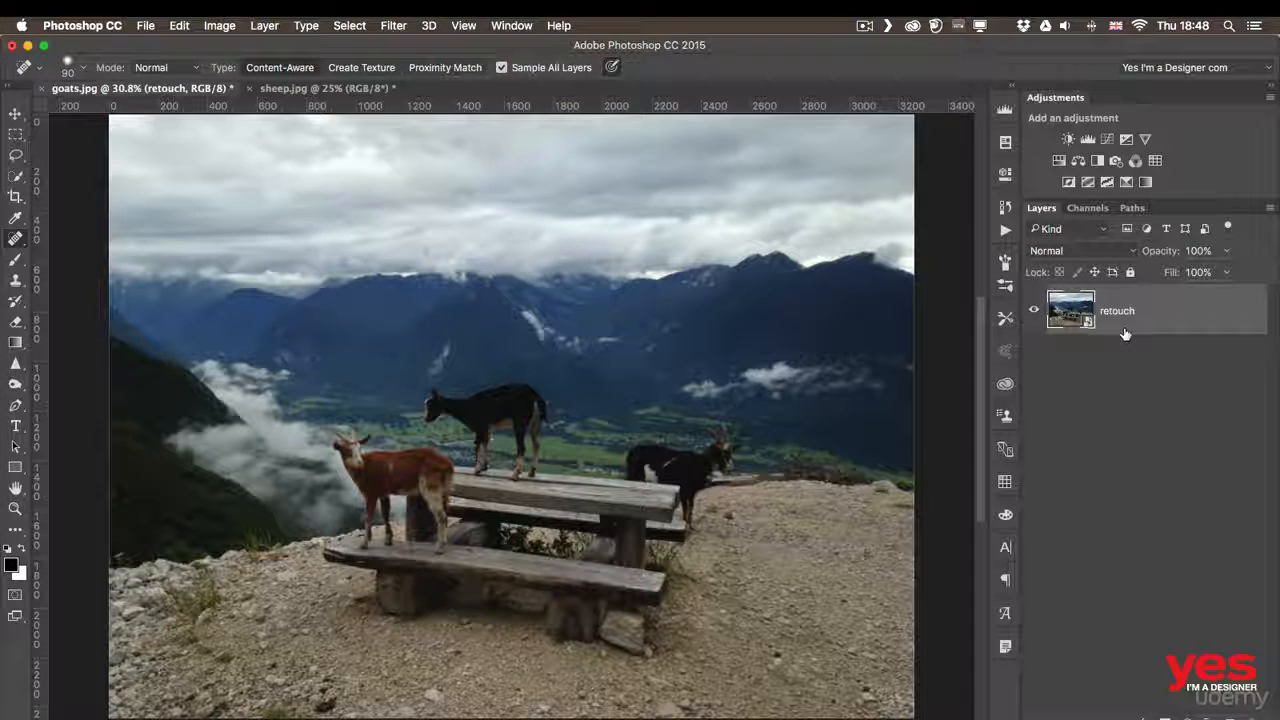
- Start the Camera Raw Filter on the smart object and set Exposure +0.40, Highlights -63, Shadows +68, Clarity +18 and Vibrance +40
left_click(390, 26)
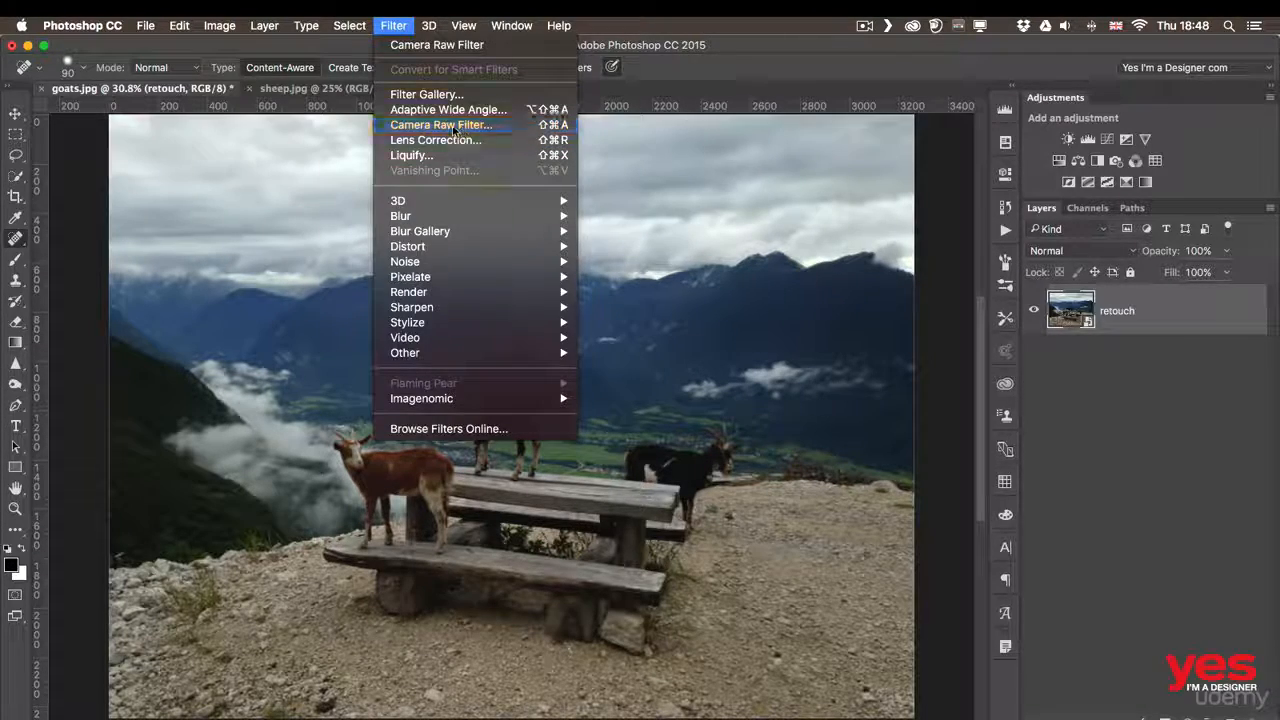
left_click(453, 125)
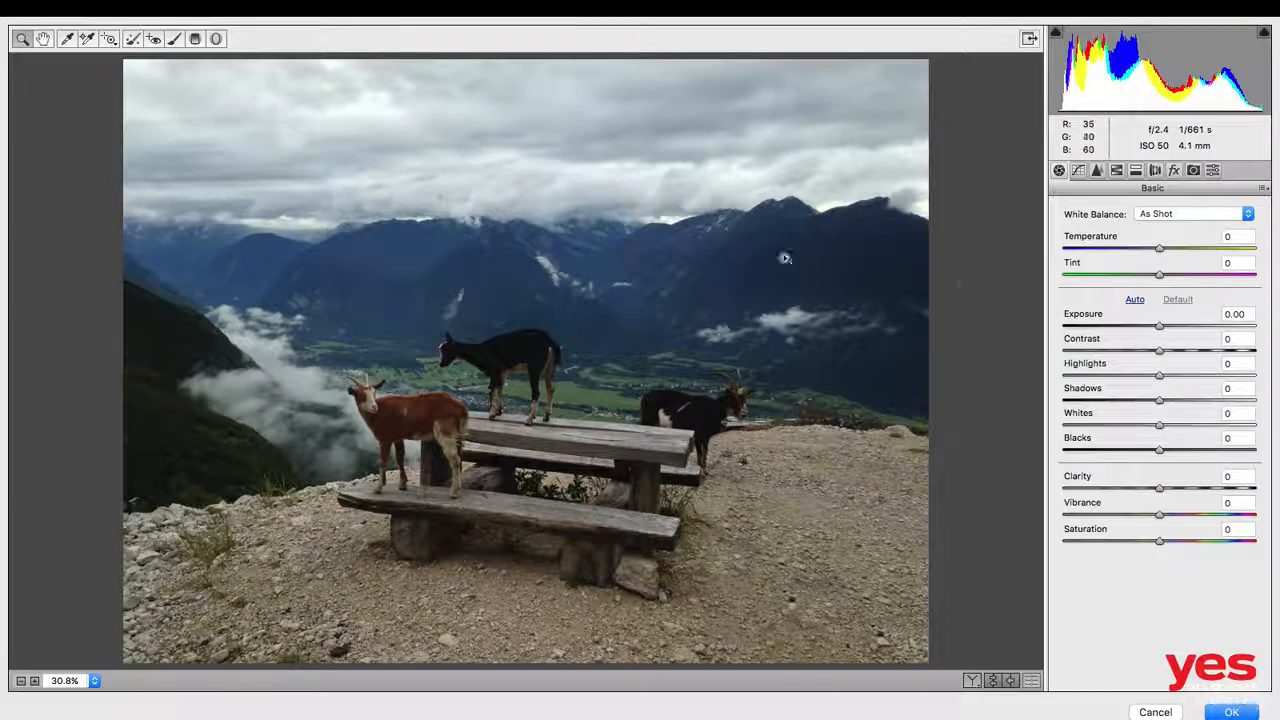
left_click_drag(1187, 401, 1226, 401)
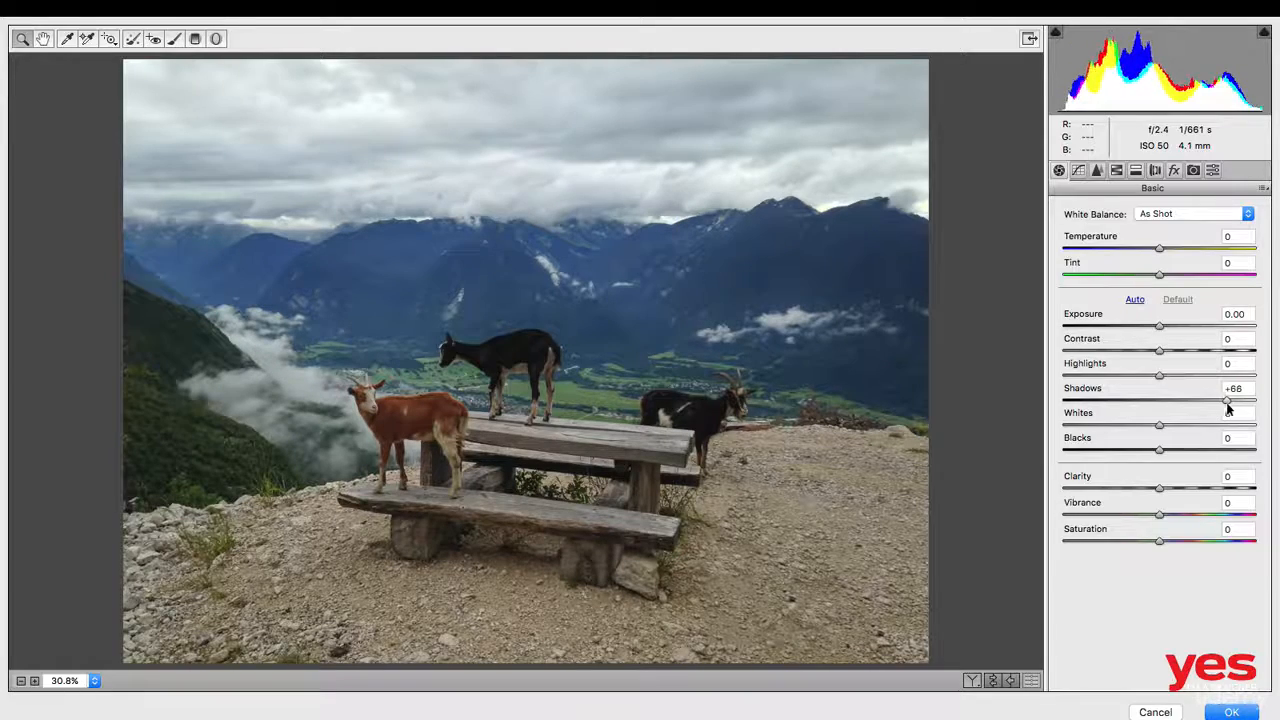
left_click_drag(1158, 375, 1100, 374)
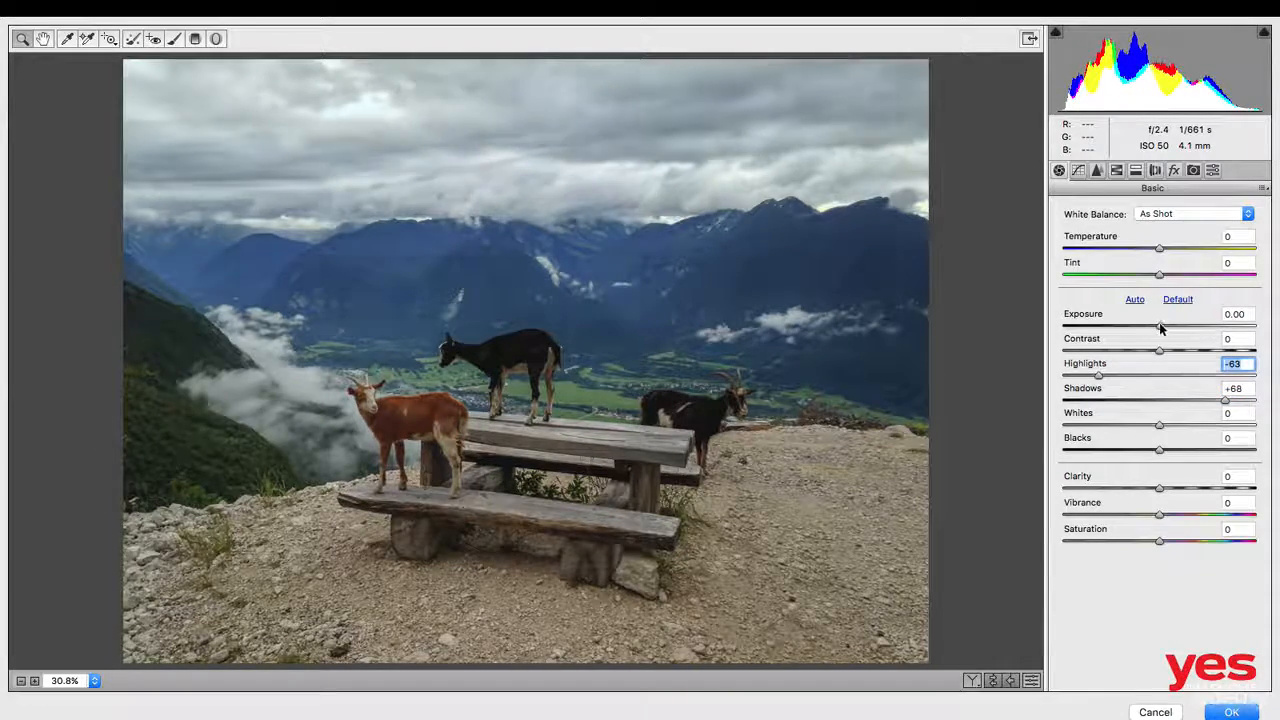
left_click_drag(1159, 326, 1167, 328)
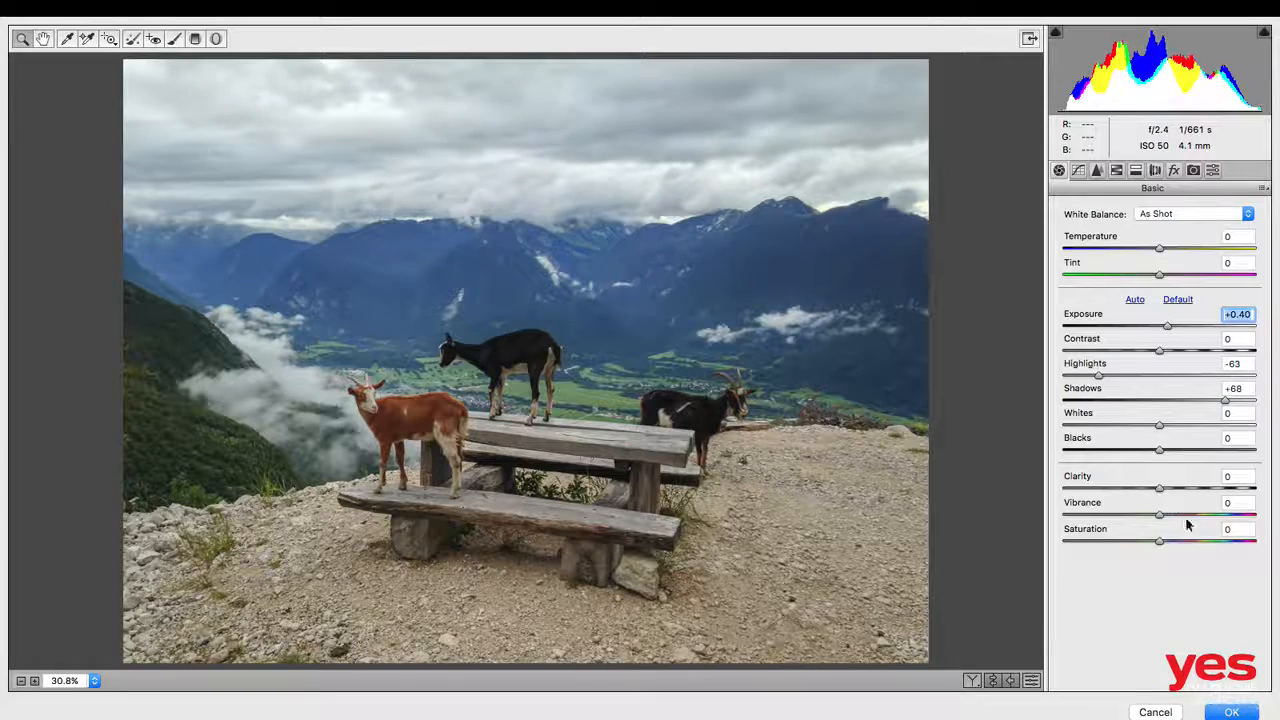
left_click_drag(1187, 517, 1177, 491)
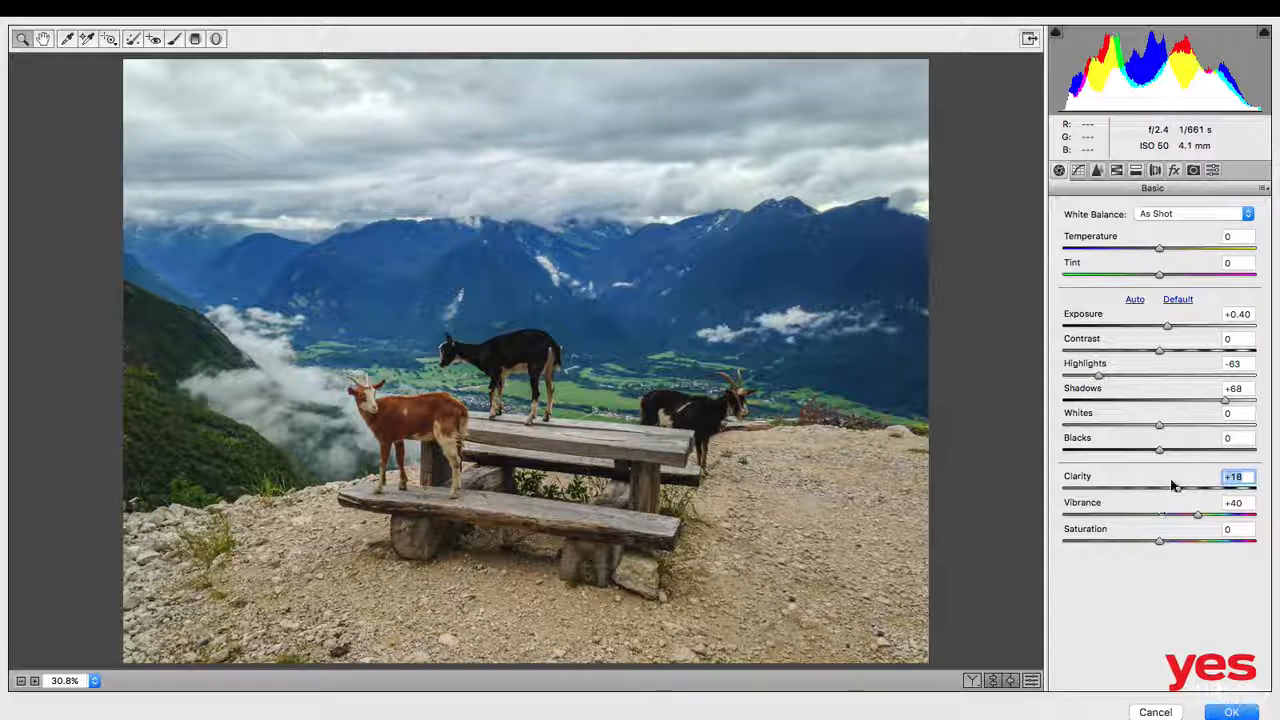
- Add a post-crop vignette with Amount -31, apply the Camera Raw Filter, and toggle the smart filters off and on to compare
left_click(1174, 171)
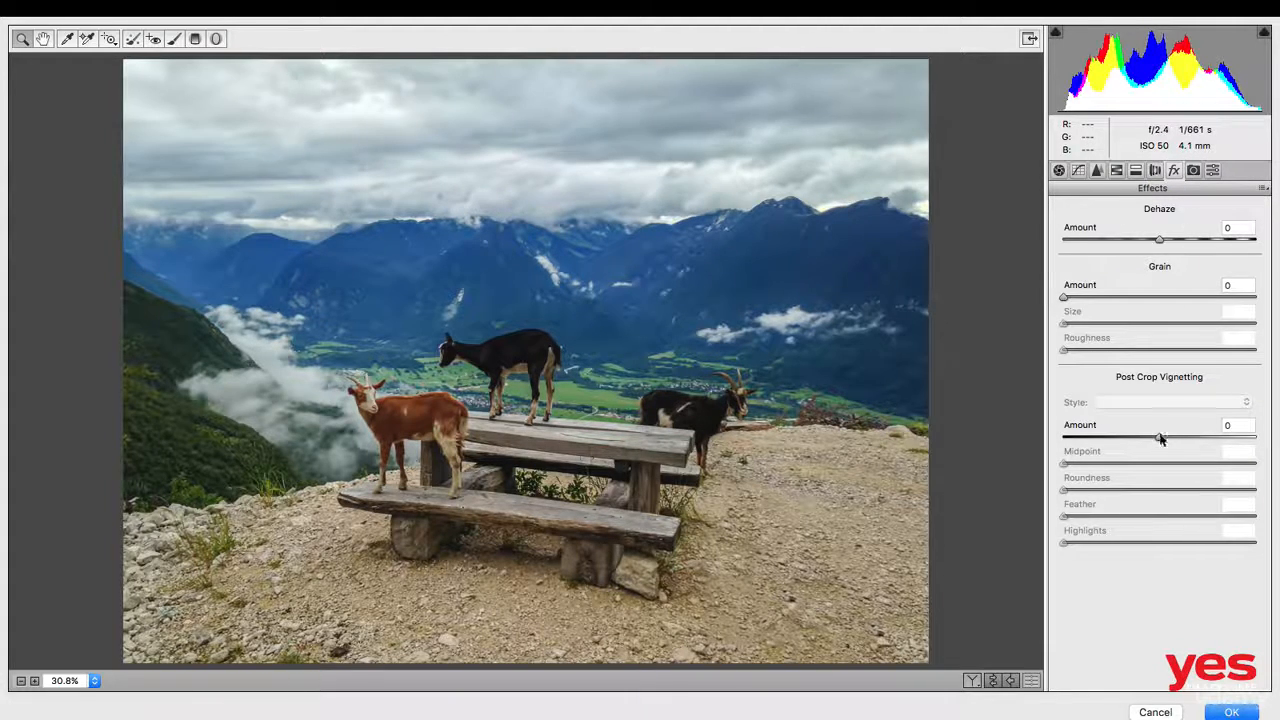
left_click_drag(1160, 438, 1124, 438)
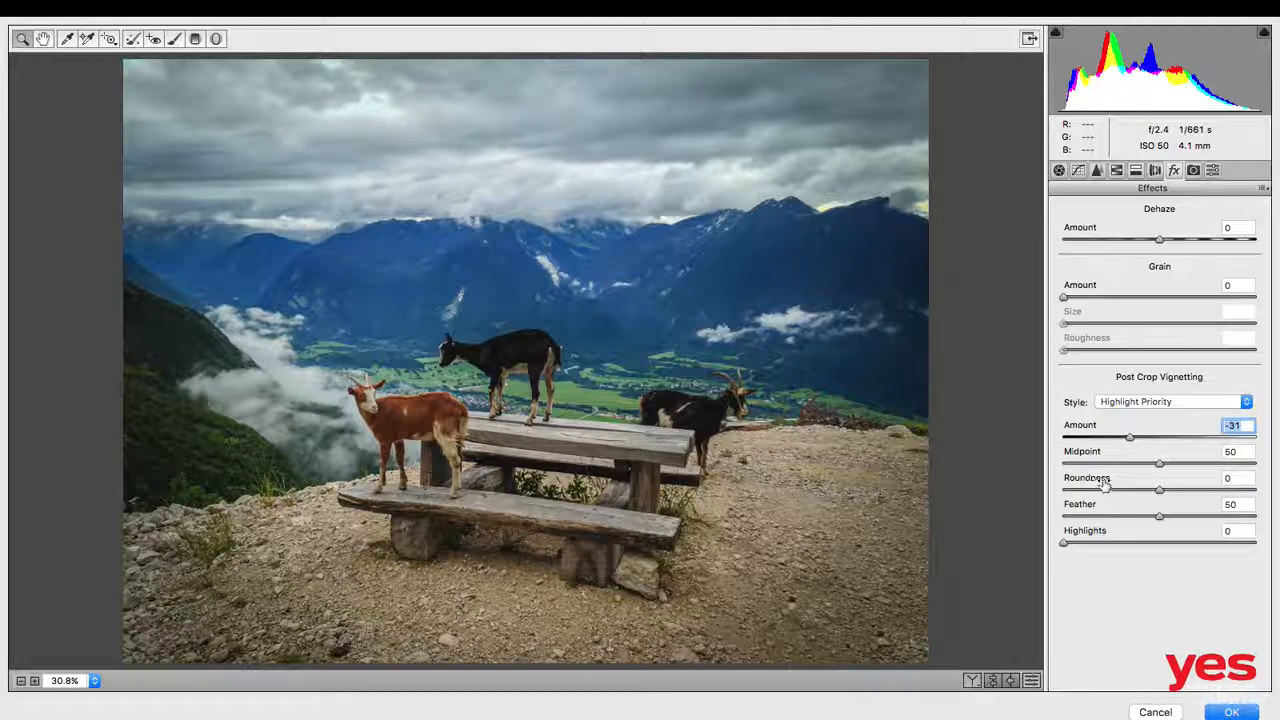
left_click(1231, 712)
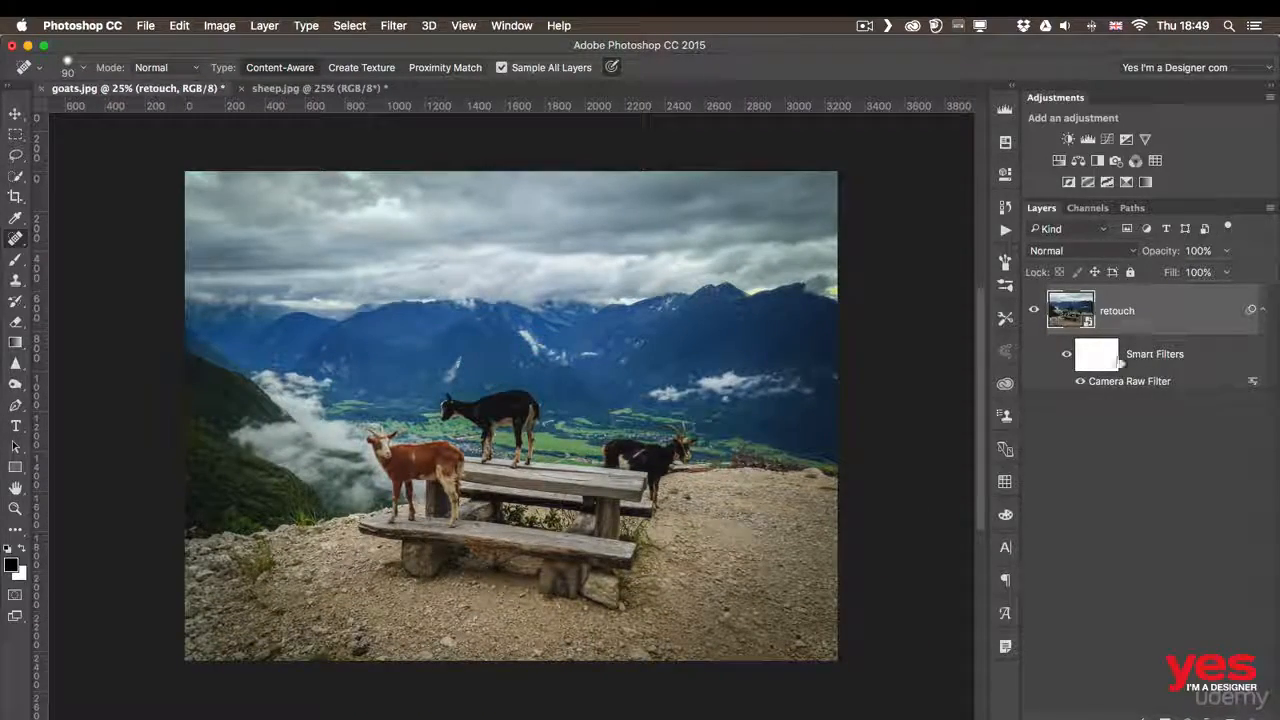
left_click(1064, 357)
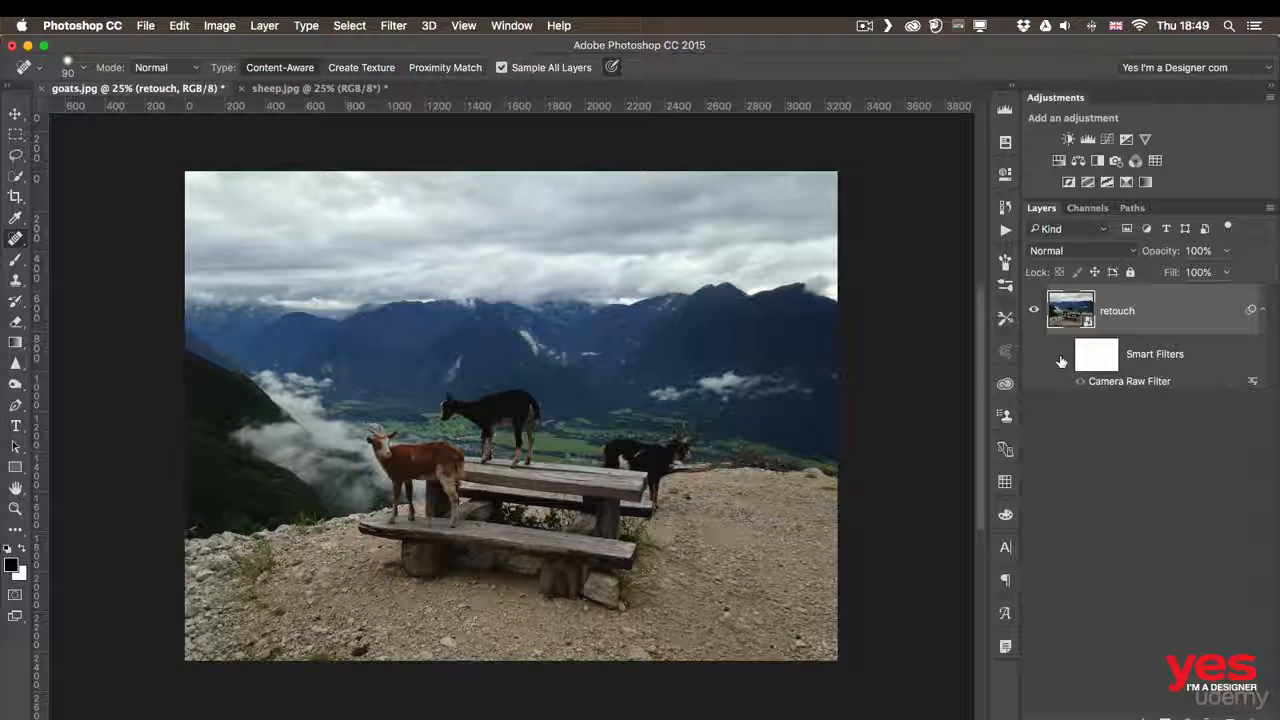
left_click(1064, 357)
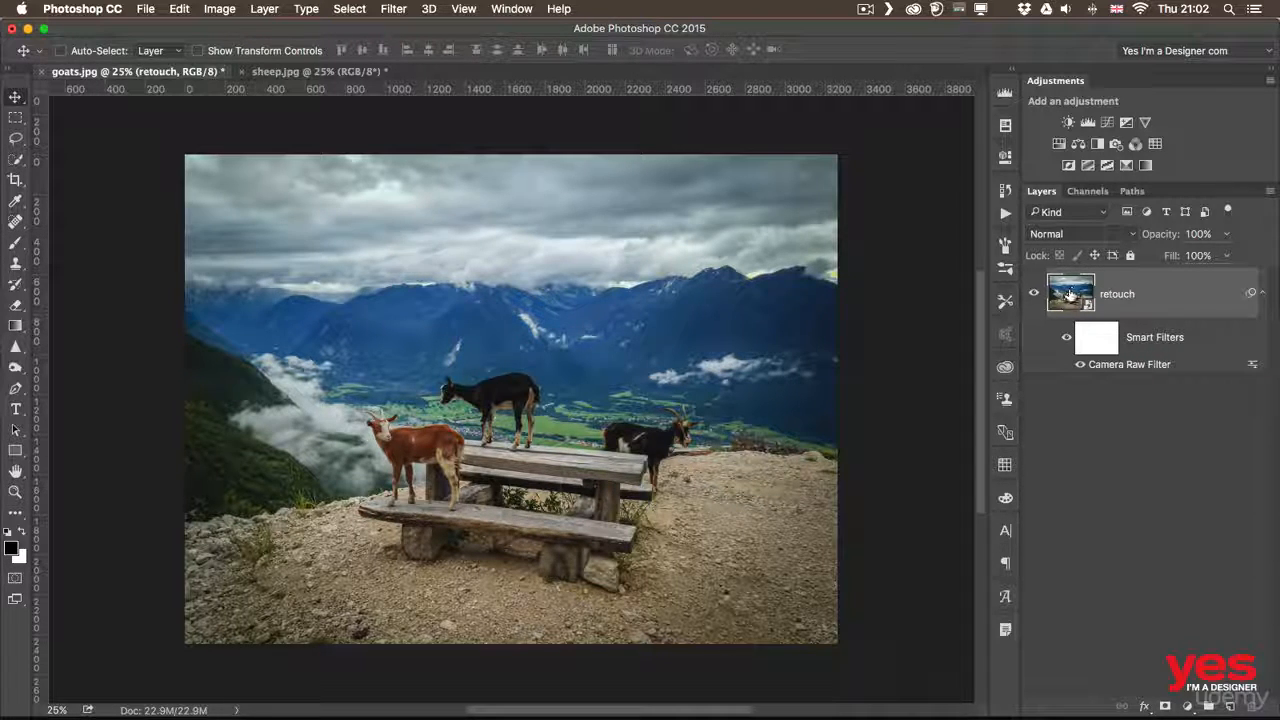
- Open the smart object's contents and heal the dark stones in the lower-left foreground with the 90 px Spot Healing Brush
double_click(1068, 297)
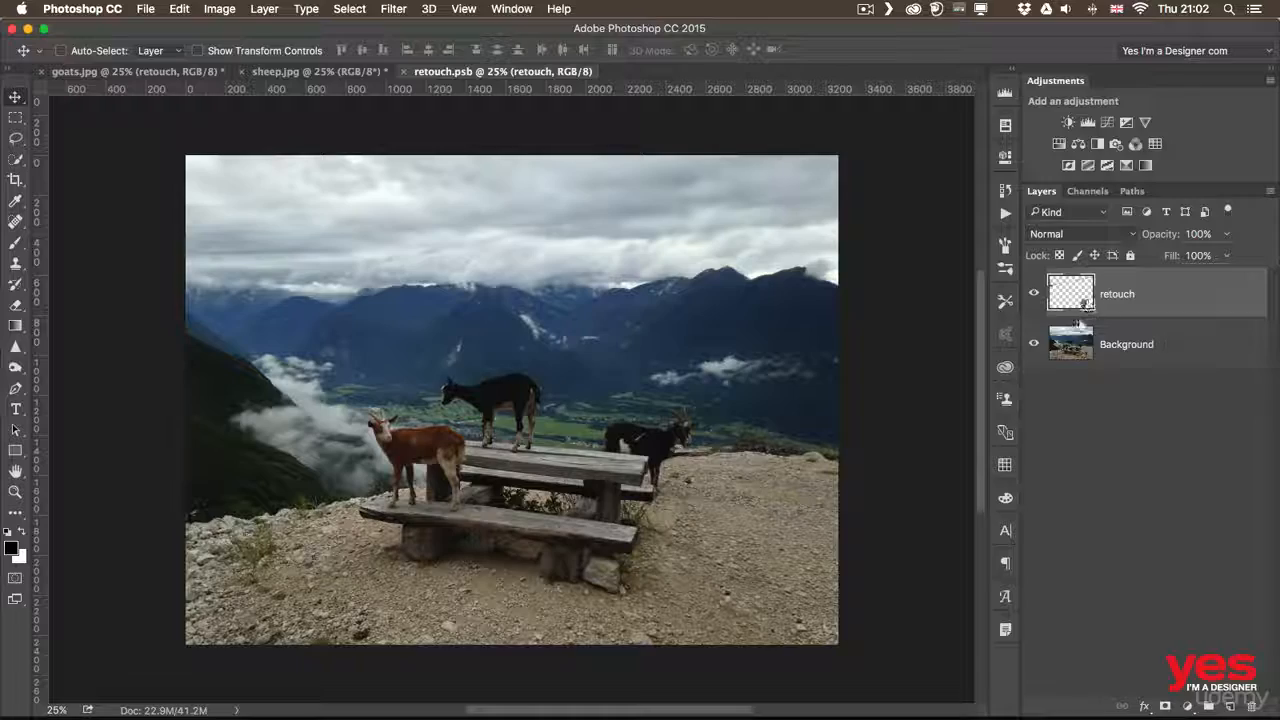
key("z")
left_click_drag(375, 639, 452, 639)
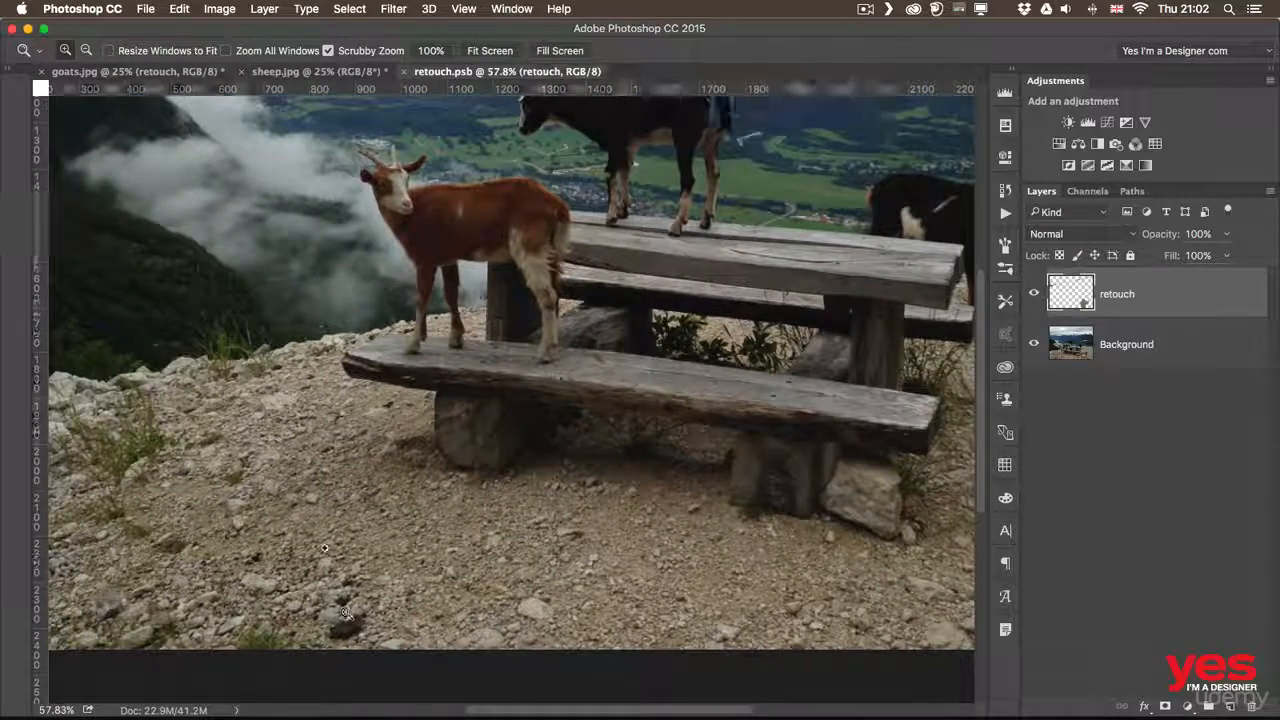
left_click(16, 224)
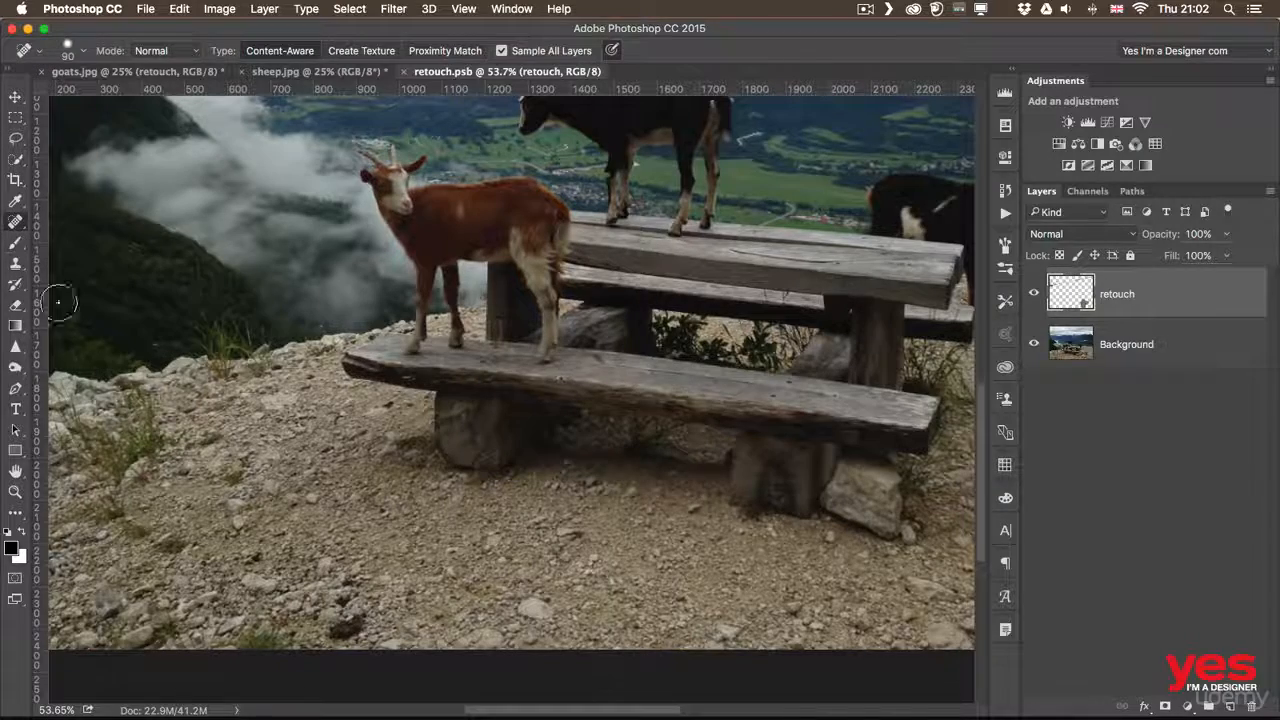
left_click_drag(414, 597, 428, 560)
left_click_drag(362, 586, 363, 560)
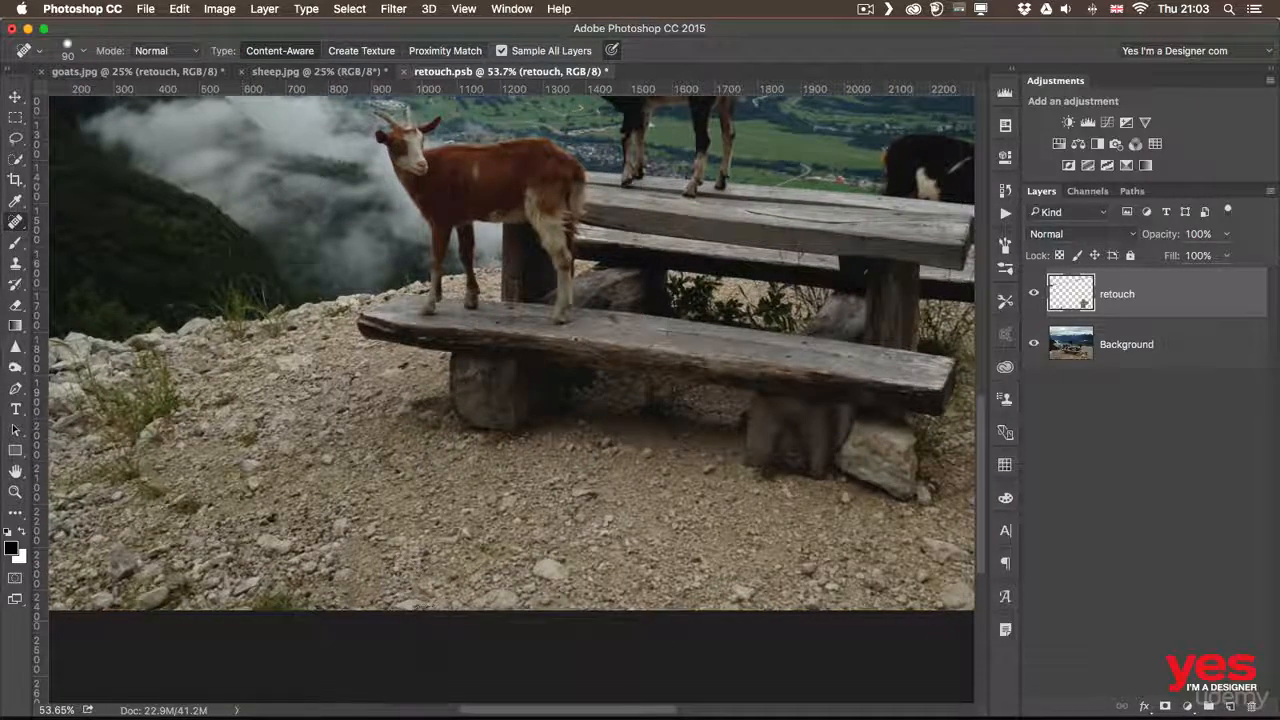
- Save and close the smart object's contents to update the goats photo
left_click_drag(306, 229, 346, 369)
left_click(145, 9)
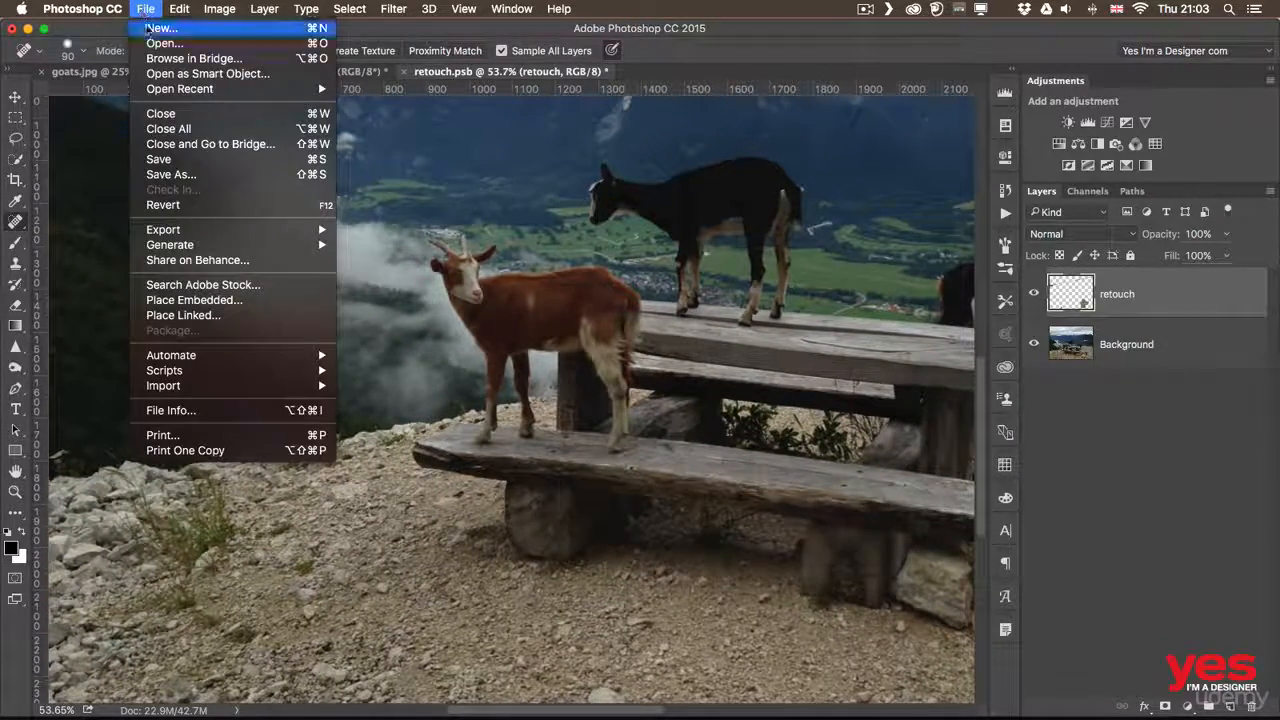
left_click(232, 160)
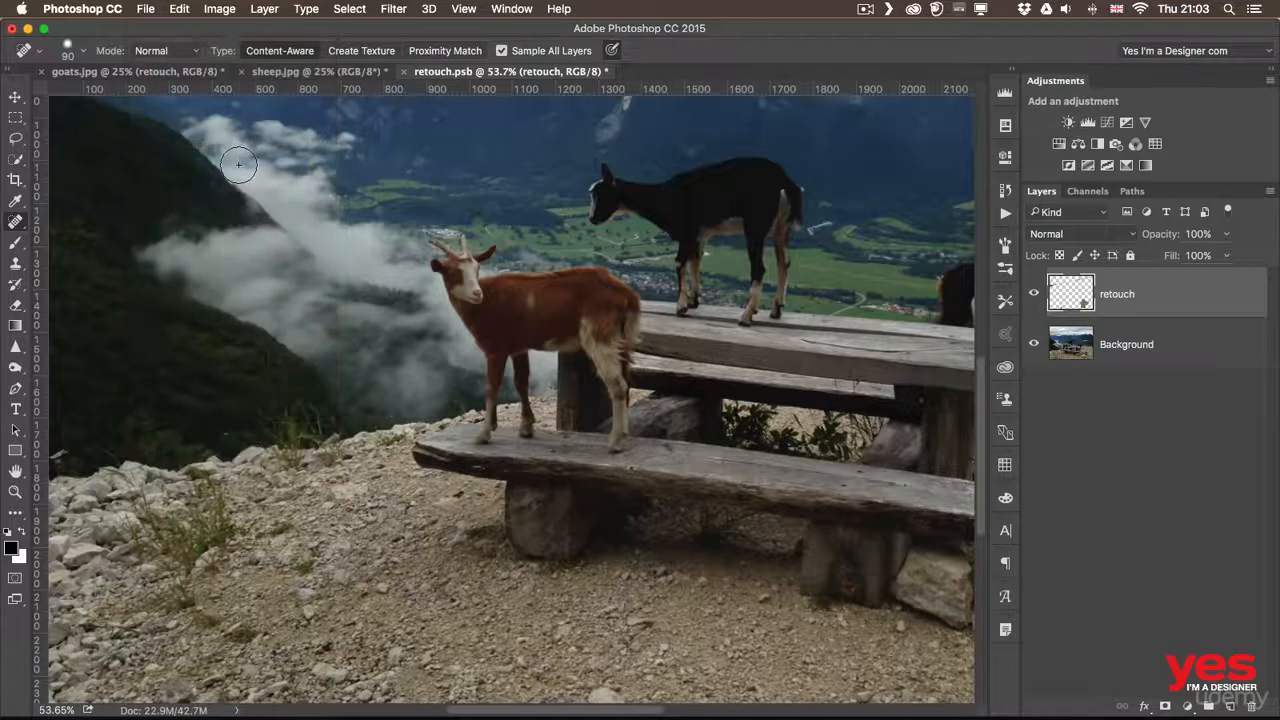
left_click(403, 72)
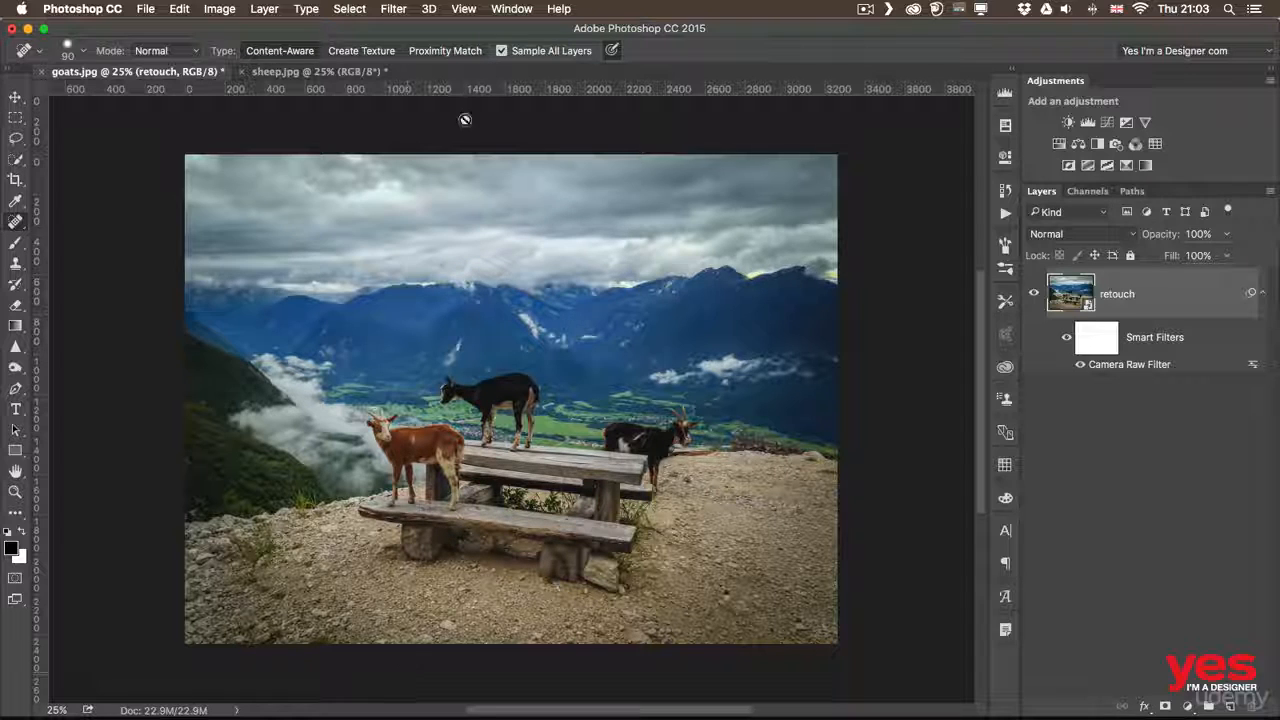
- Switch to sheep.jpg and add a new layer named "retouch" above the Background
left_click(291, 72)
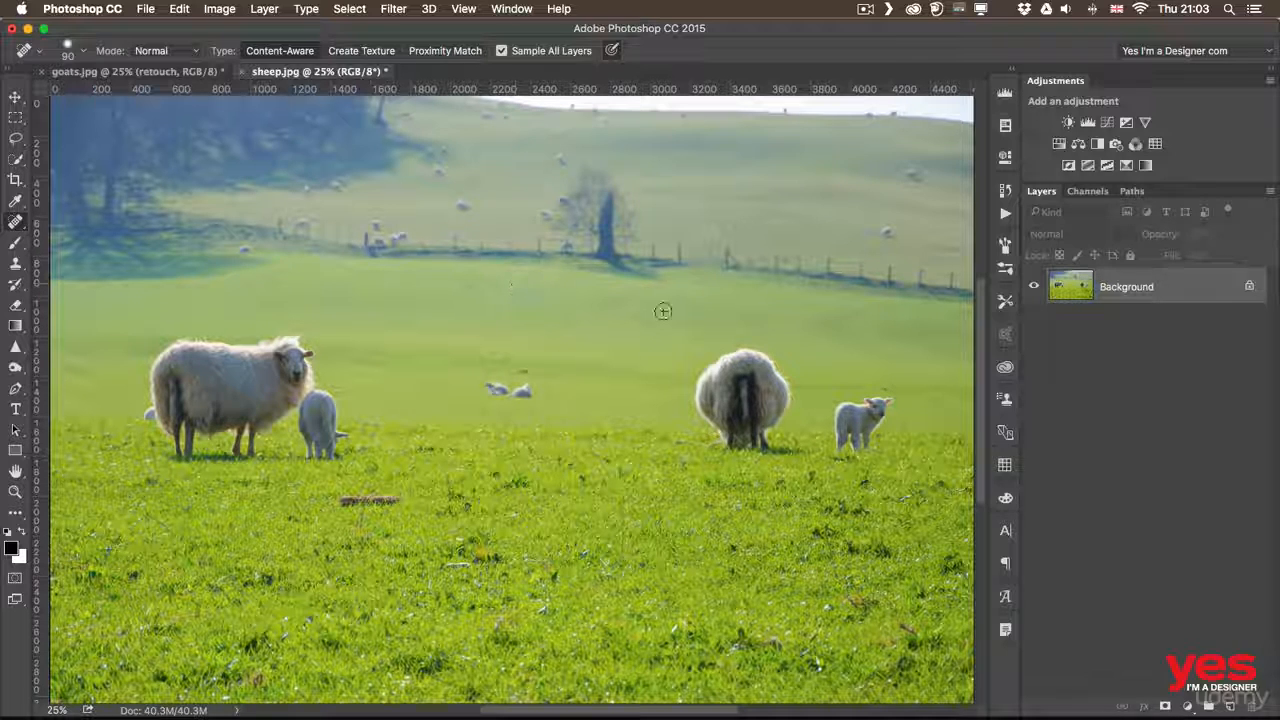
left_click_drag(661, 319, 598, 366)
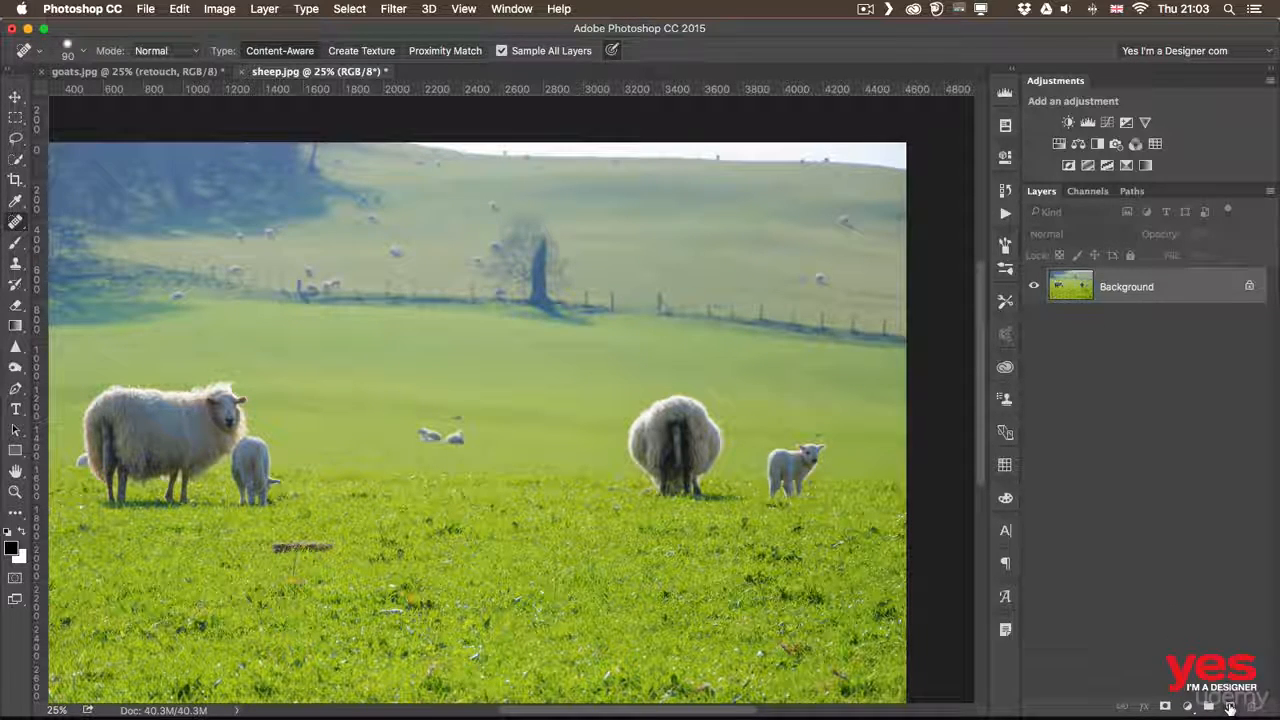
left_click(1231, 706)
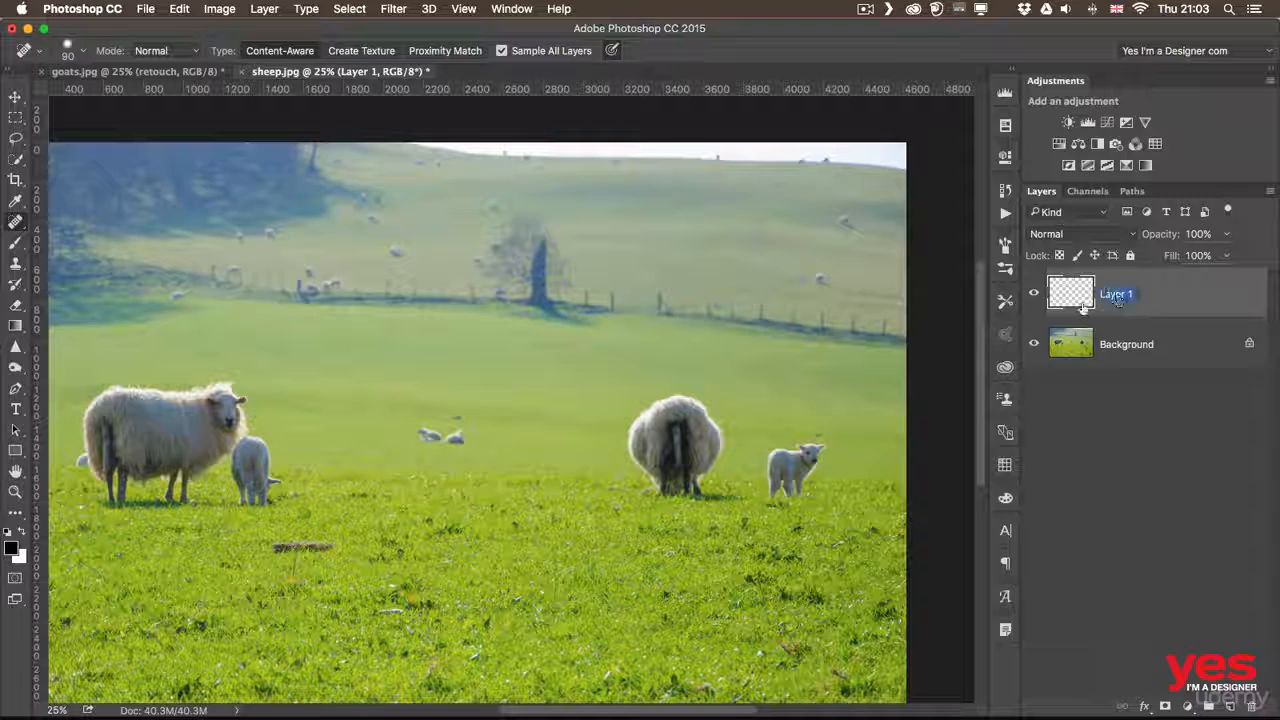
type("retouch")
key("Return")
- Remove the fence posts and gate just right of the tree with the 90 px Spot Healing Brush
key("z")
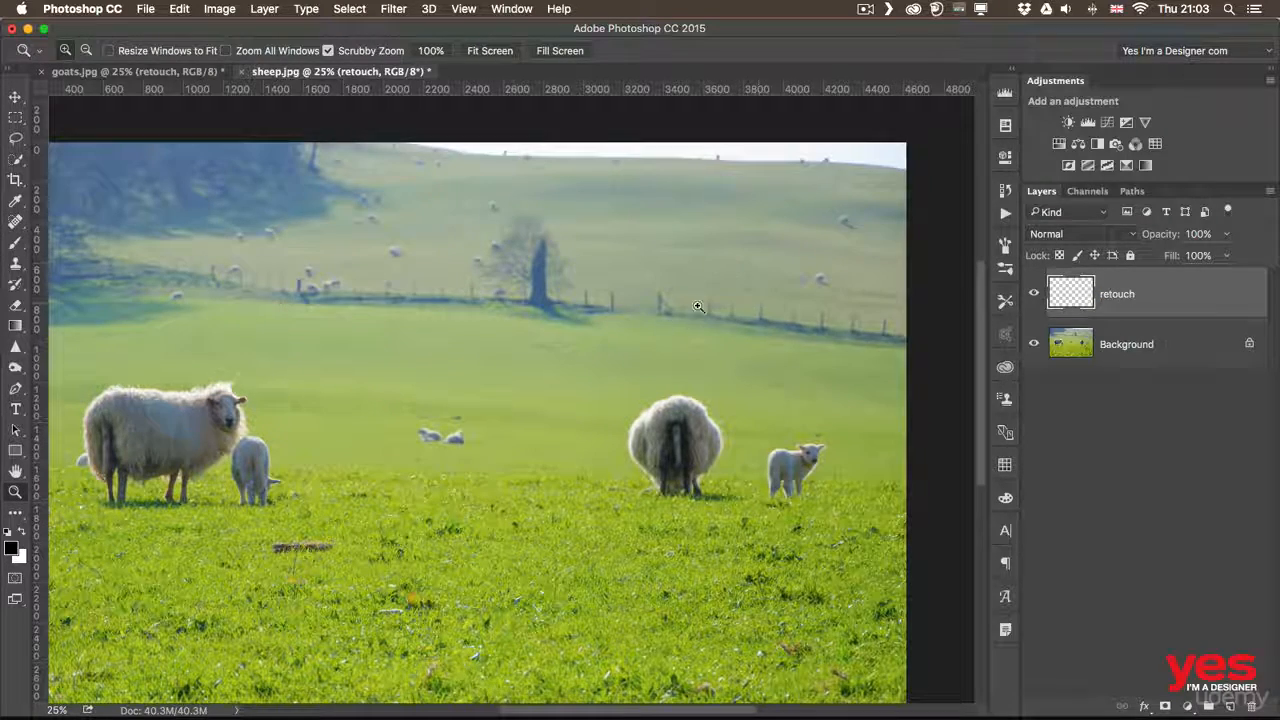
left_click_drag(695, 307, 774, 314)
key("j")
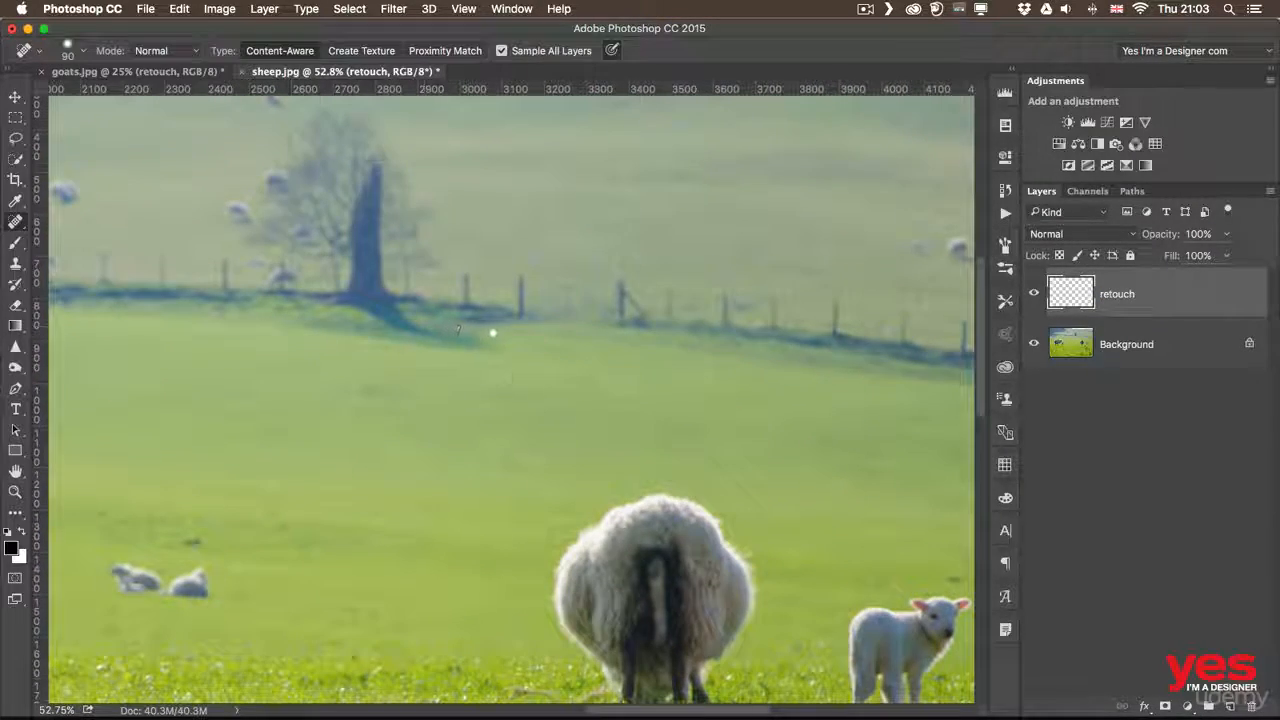
left_click_drag(488, 334, 424, 353)
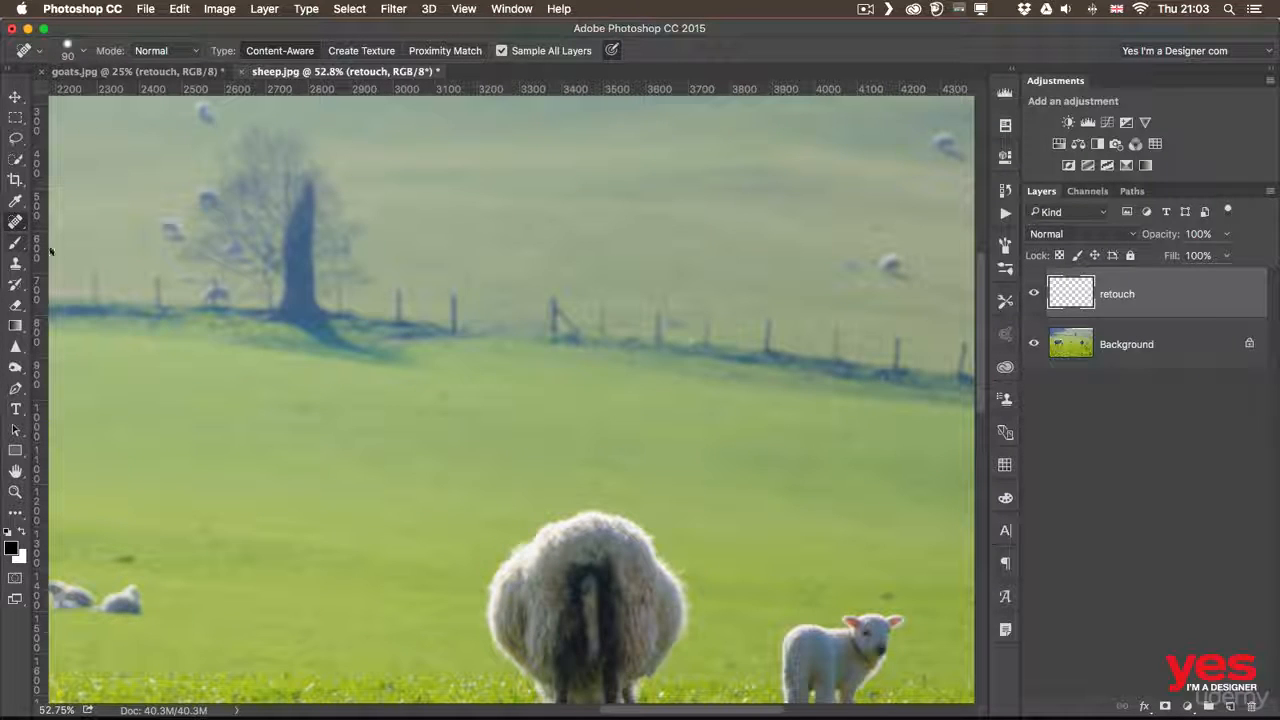
mouse_move(449, 306)
left_mouse_down()
mouse_move(521, 299)
mouse_move(554, 327)
mouse_move(605, 316)
left_mouse_up()
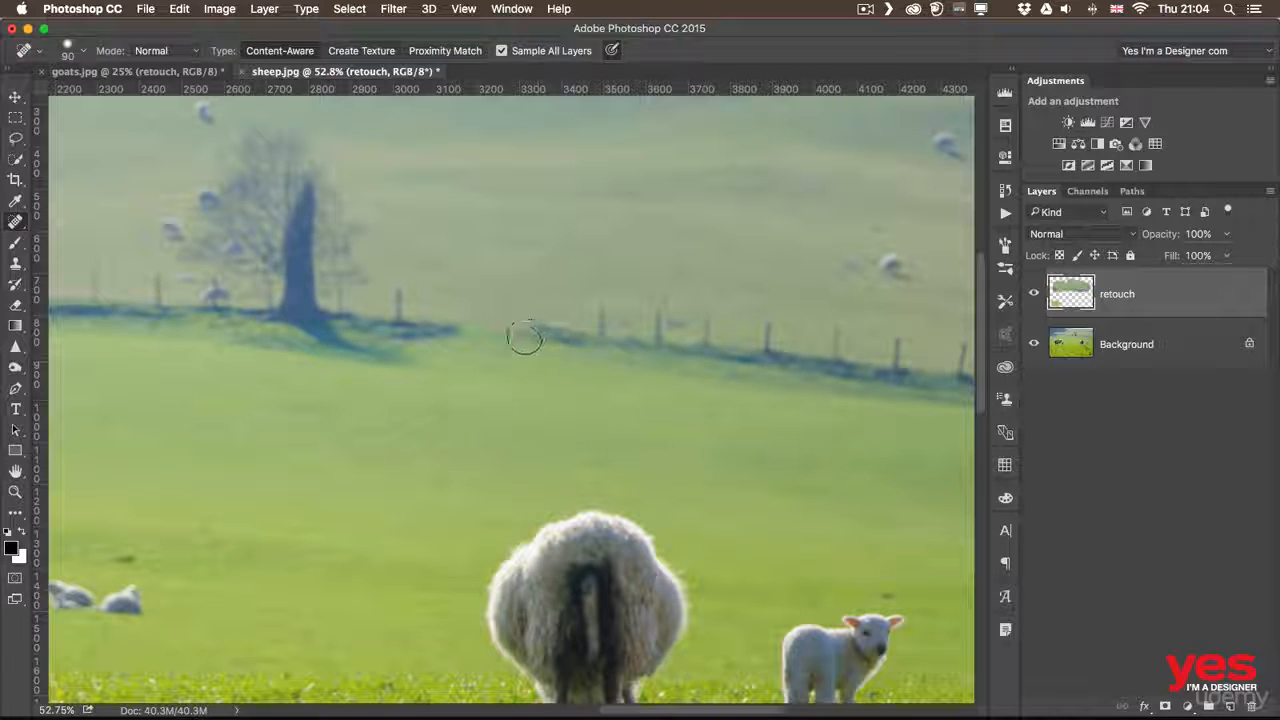
mouse_move(524, 338)
left_mouse_down()
mouse_move(634, 337)
mouse_move(665, 315)
mouse_move(750, 350)
mouse_move(671, 343)
left_mouse_up()
- Spot-heal the rest of the fence out to the photo's right edge, plus the fence remnant beside the tree's shadow
left_click_drag(789, 371, 566, 380)
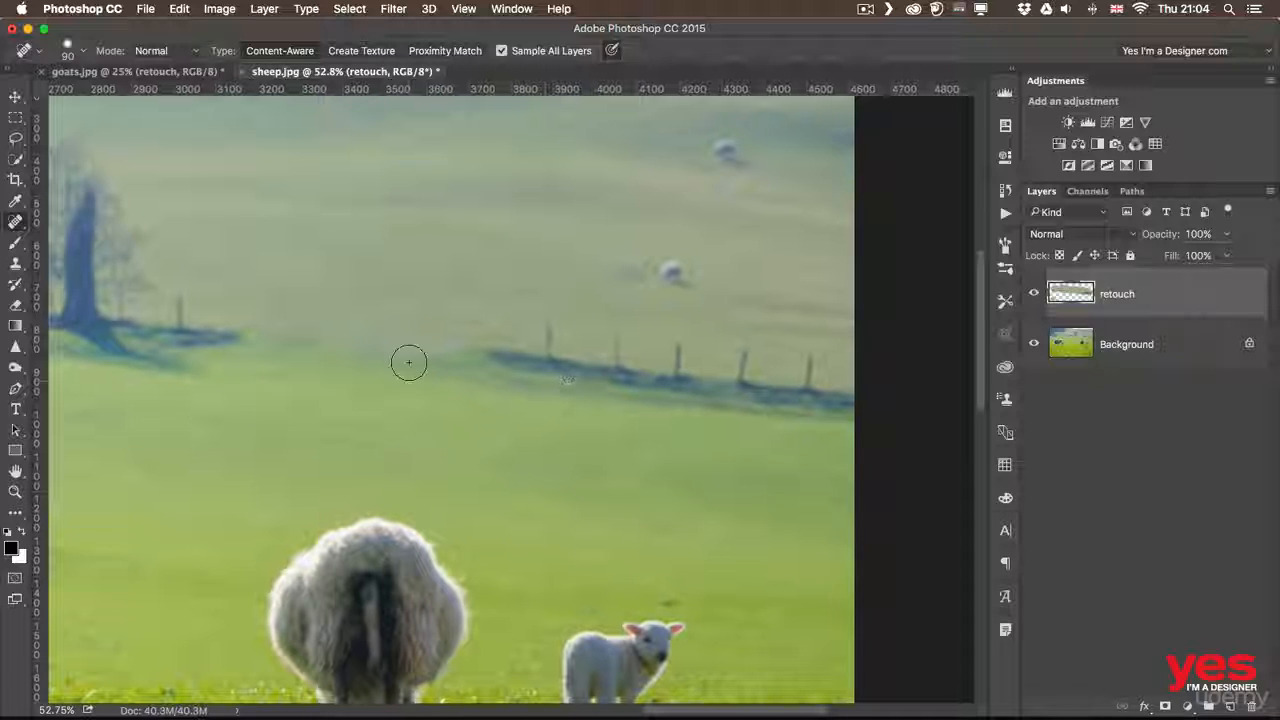
mouse_move(408, 362)
left_mouse_down()
mouse_move(647, 348)
mouse_move(567, 361)
mouse_move(677, 375)
mouse_move(622, 385)
mouse_move(670, 403)
mouse_move(665, 389)
mouse_move(501, 357)
mouse_move(635, 351)
mouse_move(805, 371)
mouse_move(633, 363)
mouse_move(752, 367)
mouse_move(703, 391)
mouse_move(812, 386)
mouse_move(768, 367)
mouse_move(648, 357)
mouse_move(770, 360)
left_mouse_up()
left_click(740, 377)
mouse_move(240, 350)
left_mouse_down()
mouse_move(170, 318)
mouse_move(180, 296)
mouse_move(171, 303)
mouse_move(203, 308)
left_mouse_up()
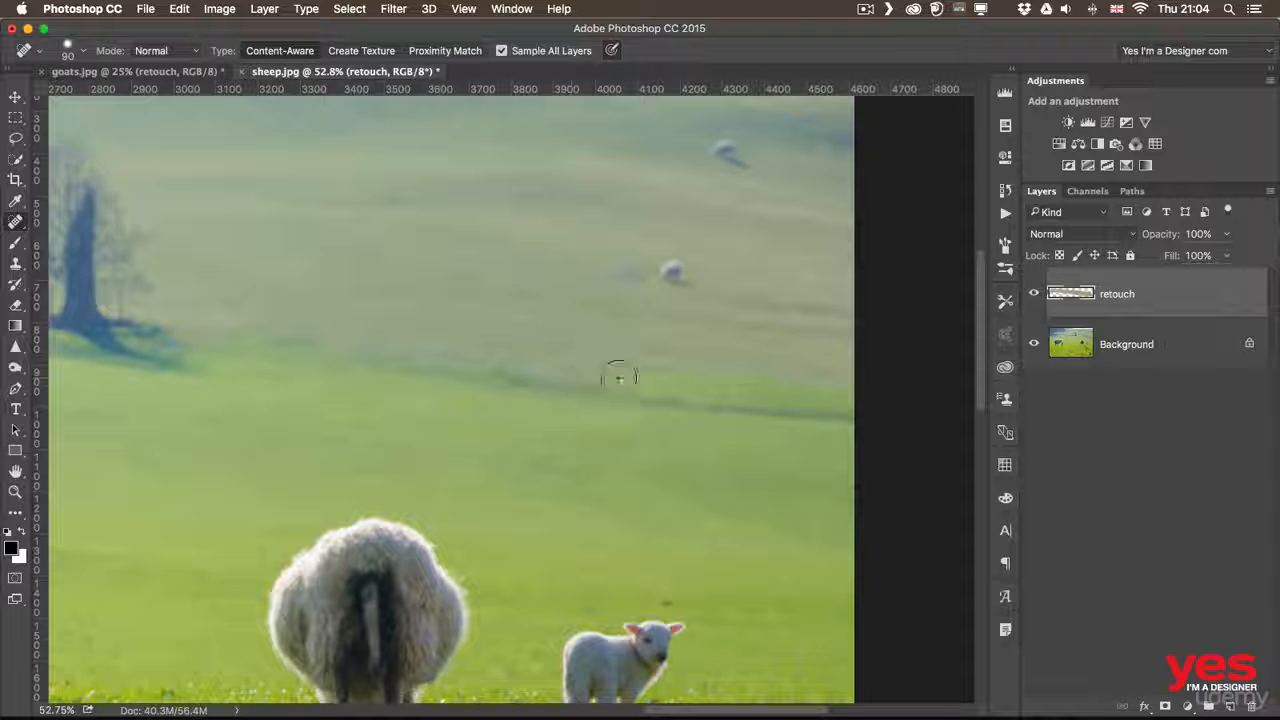
- Try to heal the leftover dark line near the photo's right edge with the Spot Healing Brush, and undo the stroke
left_click_drag(619, 378, 792, 377)
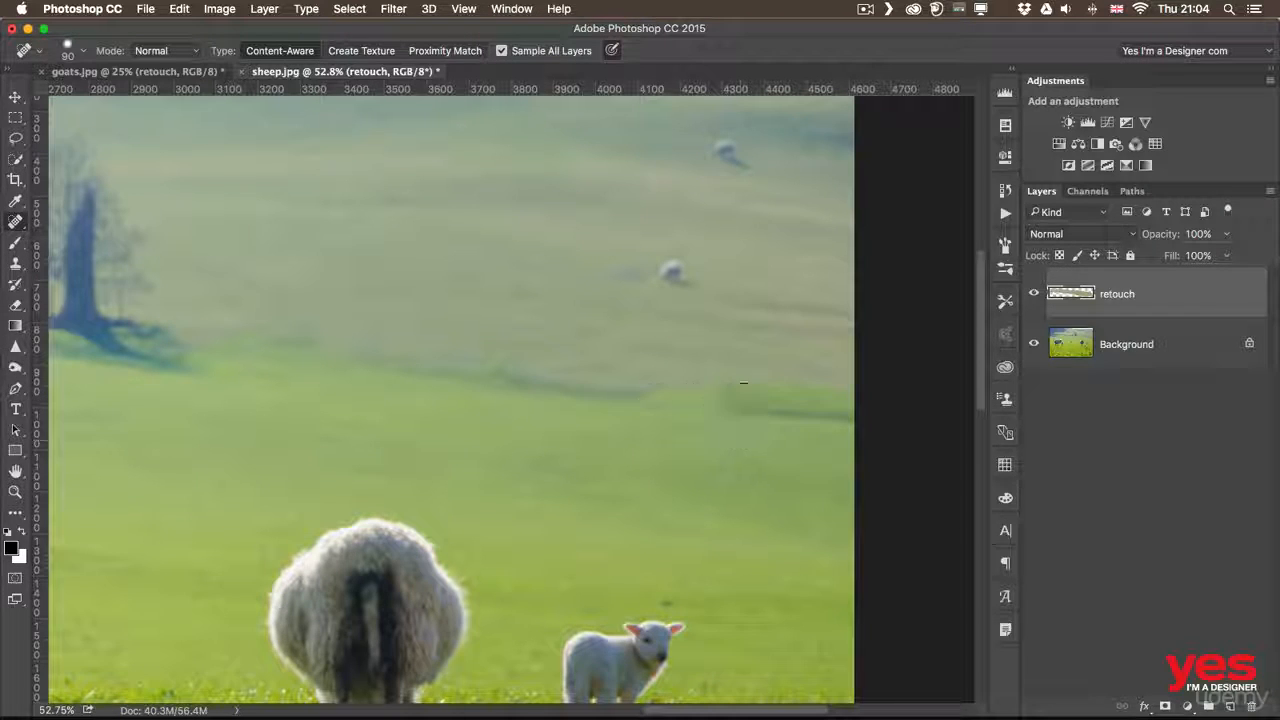
key("super+z")
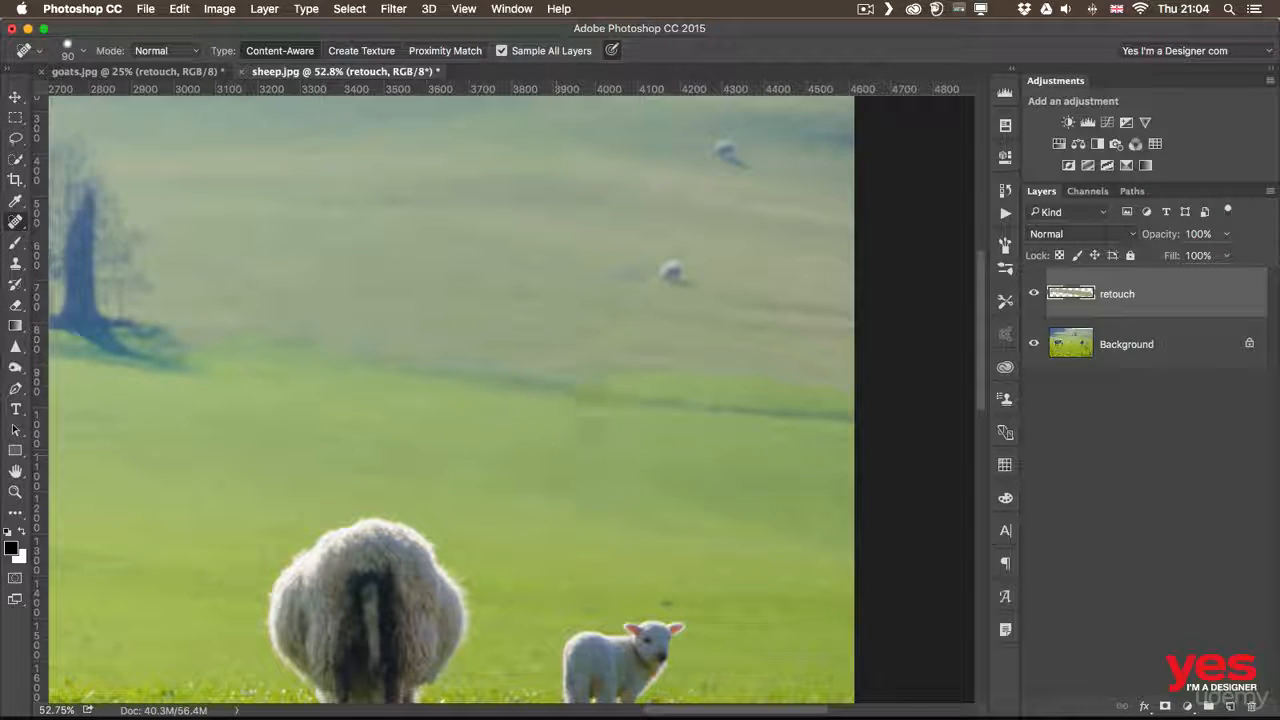
left_click(403, 405)
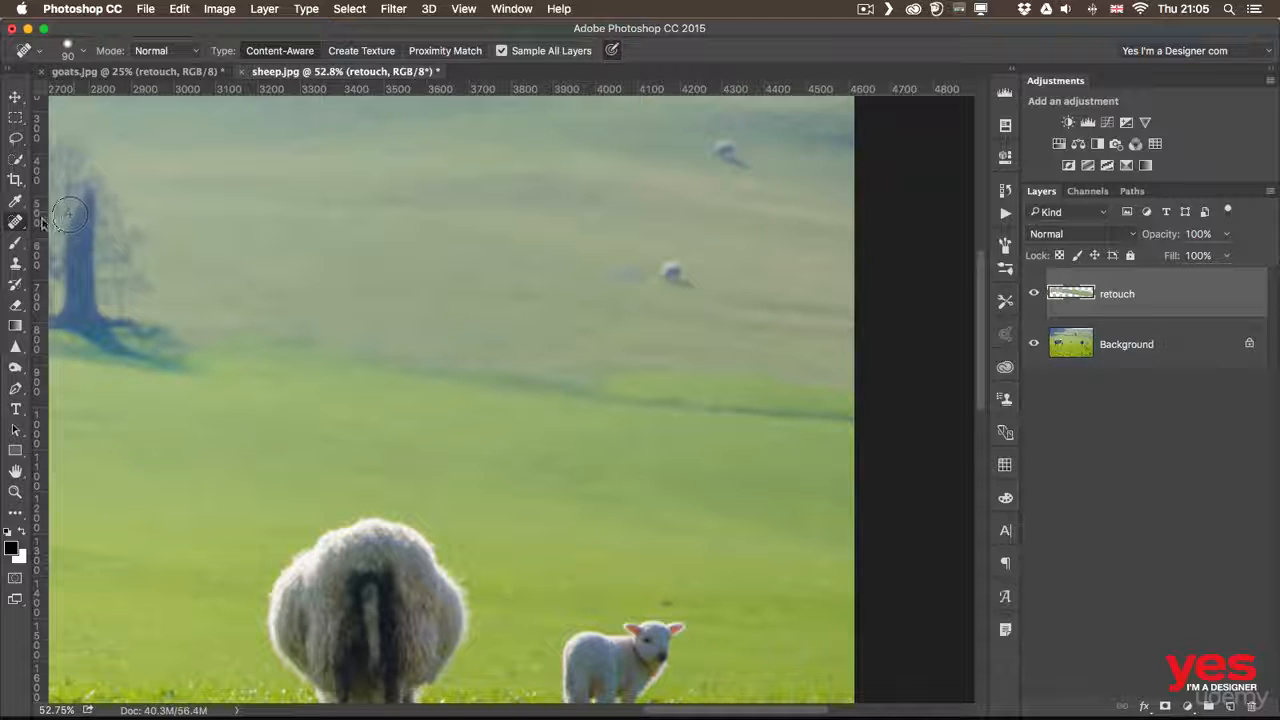
- Switch to the Healing Brush Tool with a brush size of 125 px, sampling All Layers
right_click(15, 221)
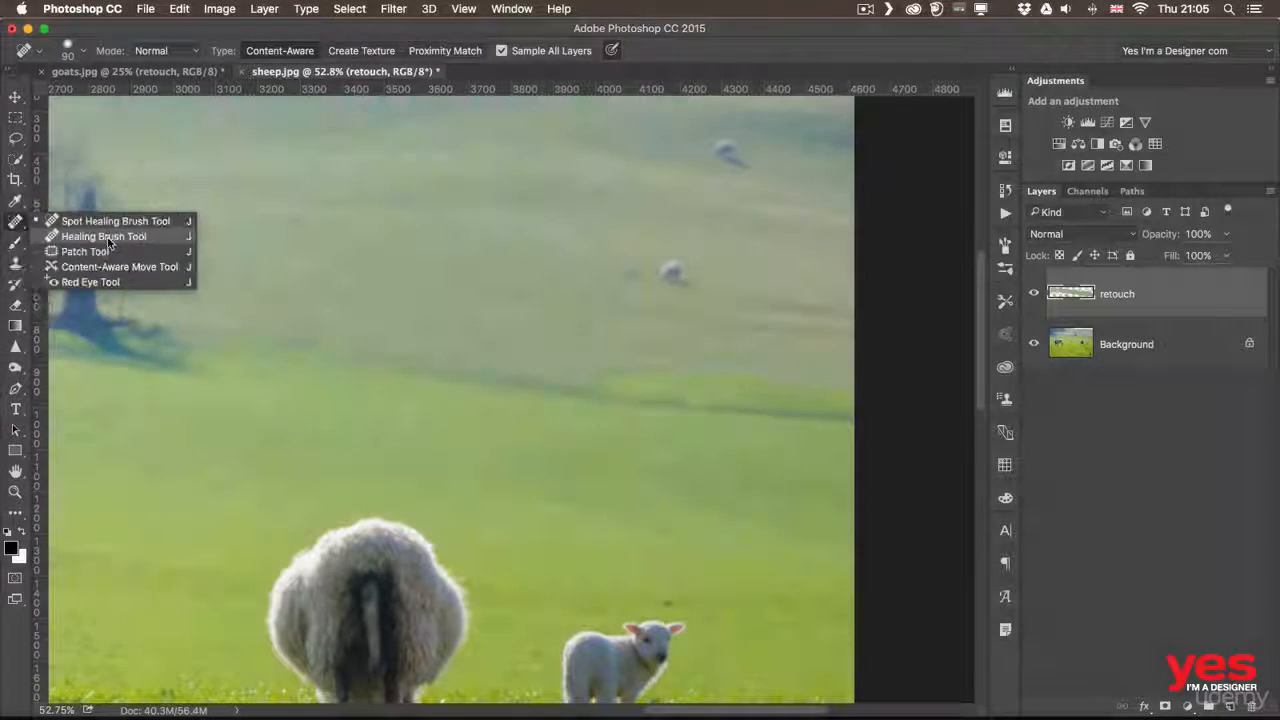
left_click(110, 233)
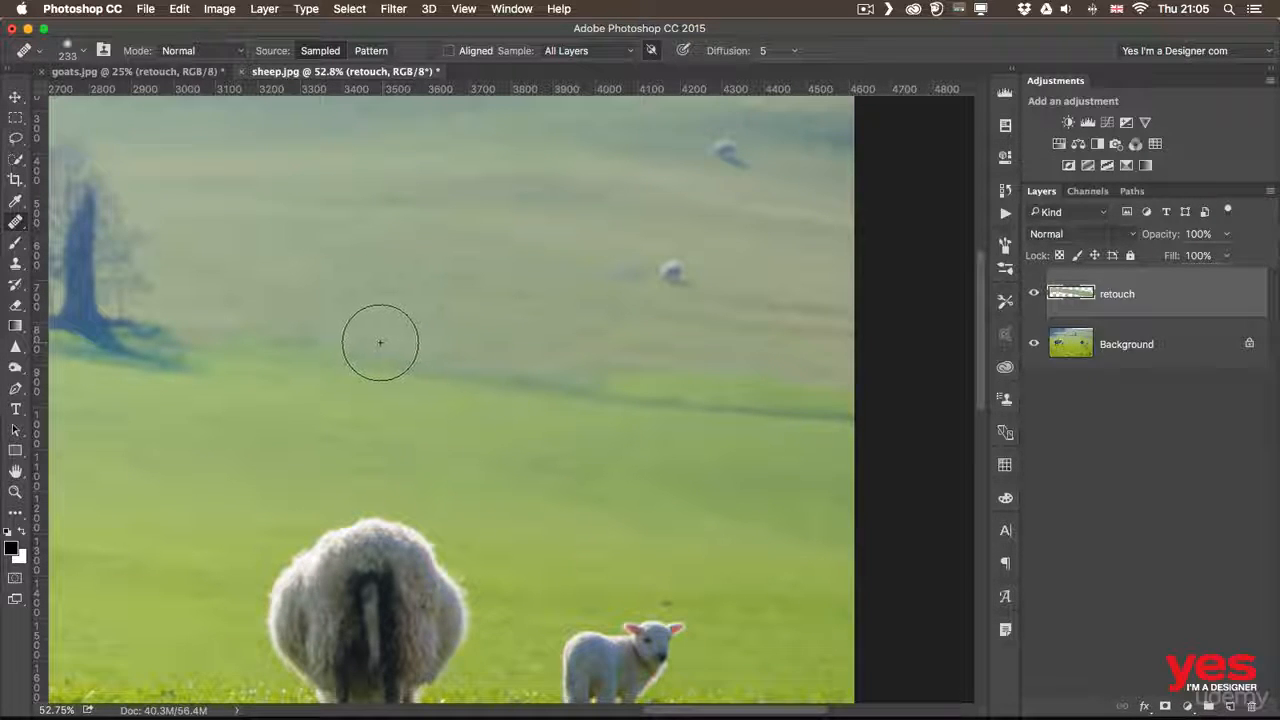
key("bracketleft")
key("bracketleft")
key("bracketleft")
key("bracketleft")
key("bracketleft")
key("bracketleft")
key("bracketleft")
key("bracketleft")
key("bracketleft")
key("bracketleft")
key("bracketleft")
key("bracketleft")
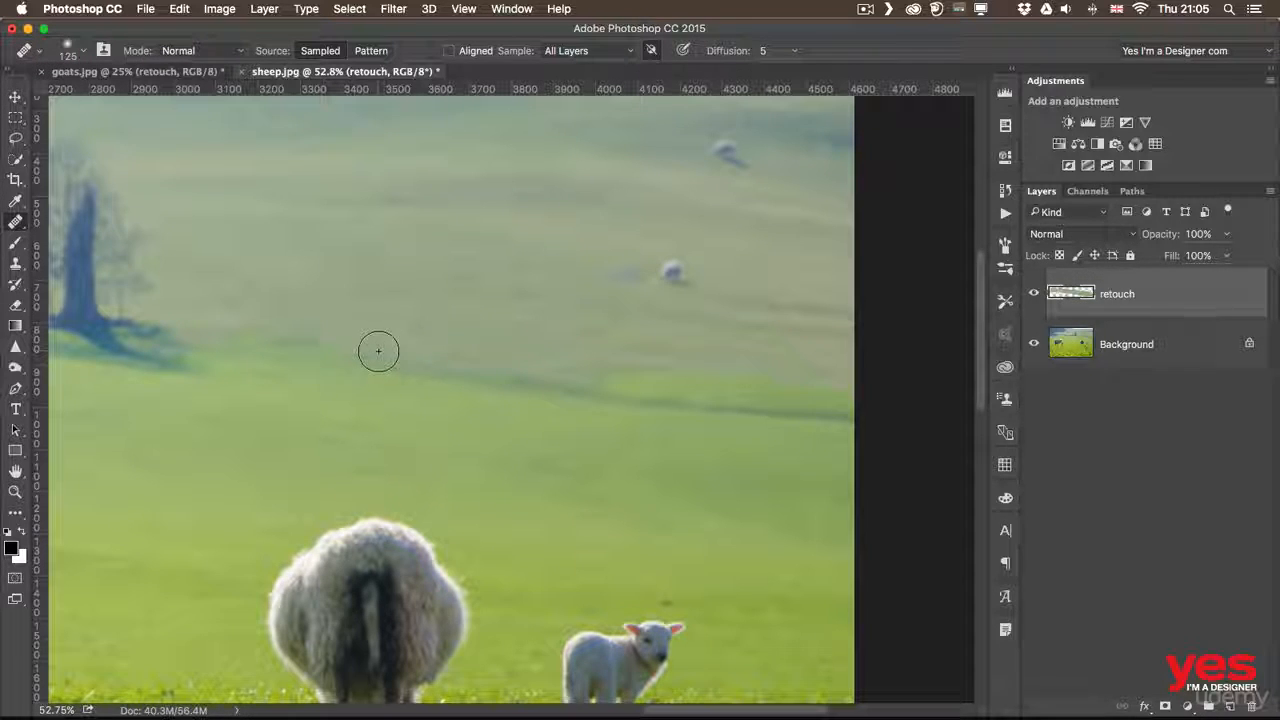
key("bracketright")
left_click(572, 50)
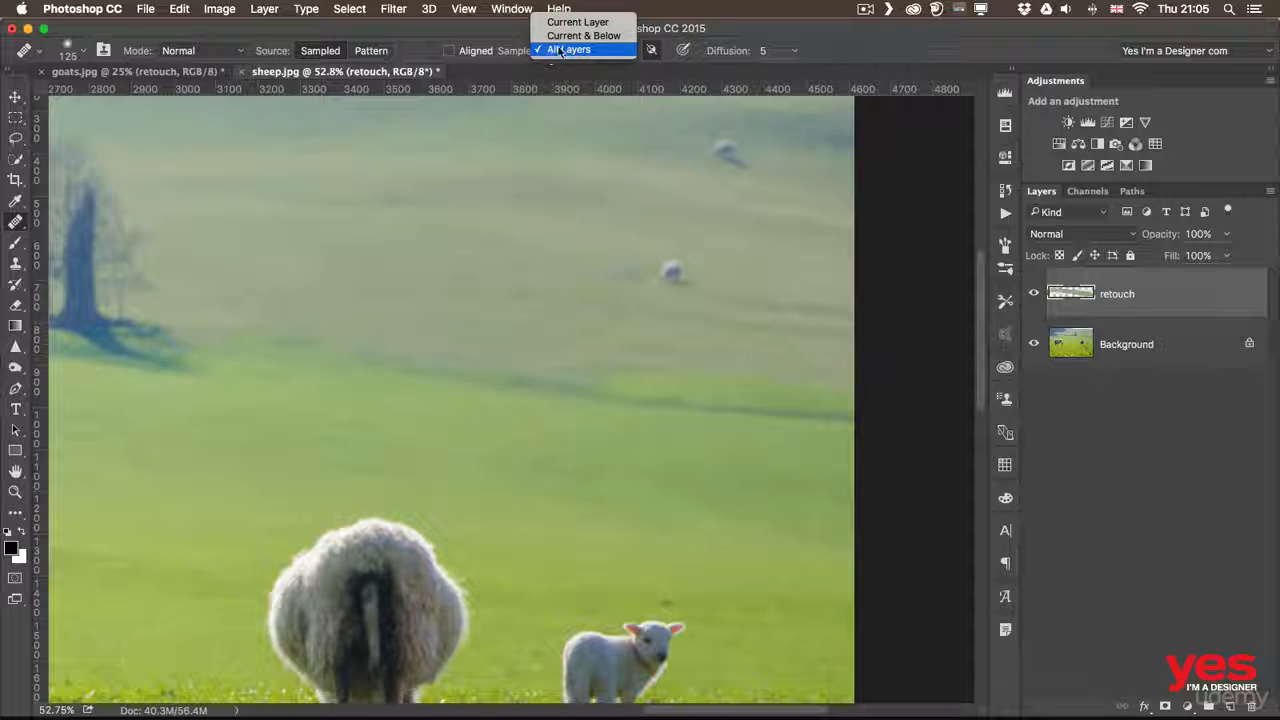
left_click(564, 51)
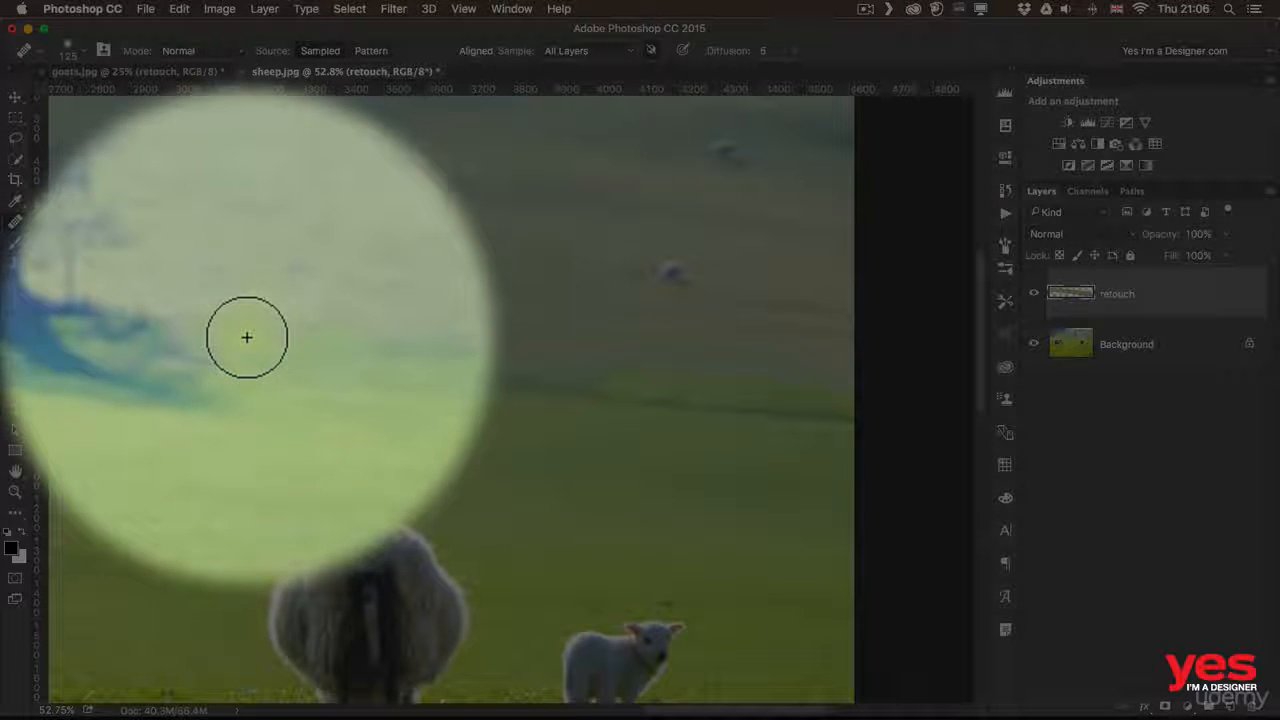
- Enlarge the Healing Brush to 175 px and heal the leftover dark line from beside the tree to the photo's right edge
key("bracketright")
key("bracketright")
key("bracketright")
key("bracketright")
key("bracketright")
left_click_drag(247, 342, 573, 383)
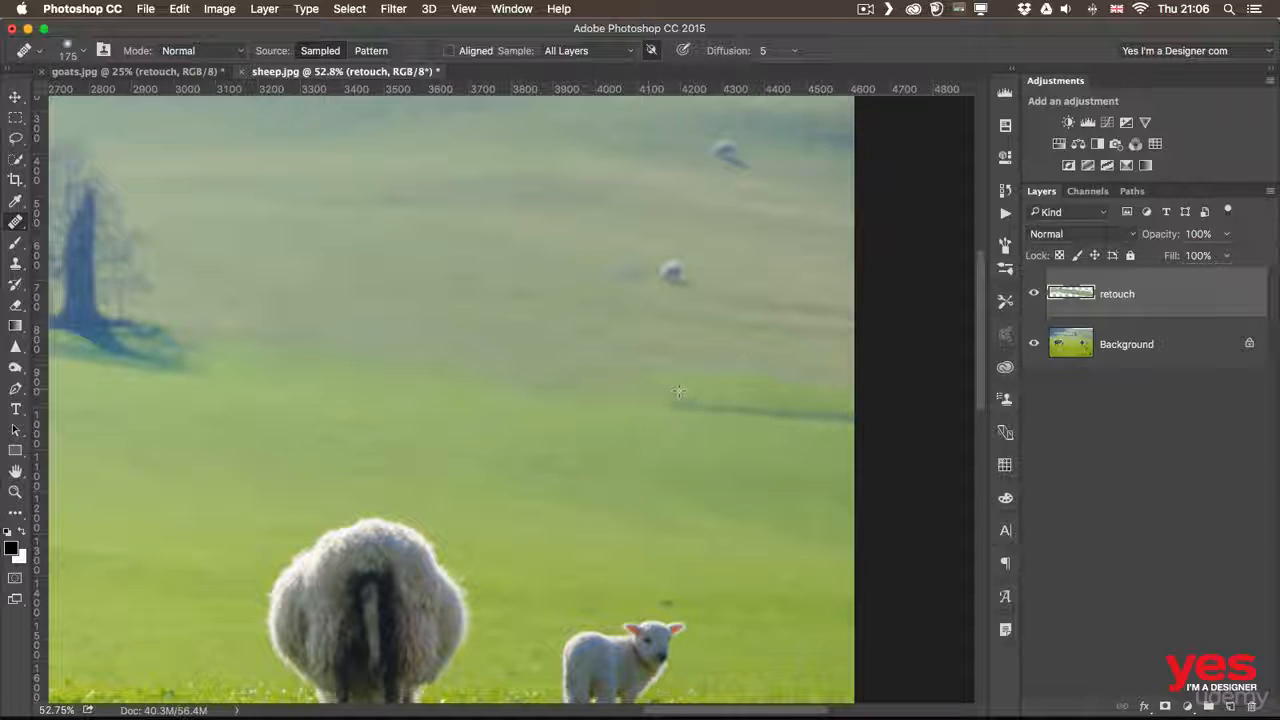
left_click_drag(702, 392, 850, 410)
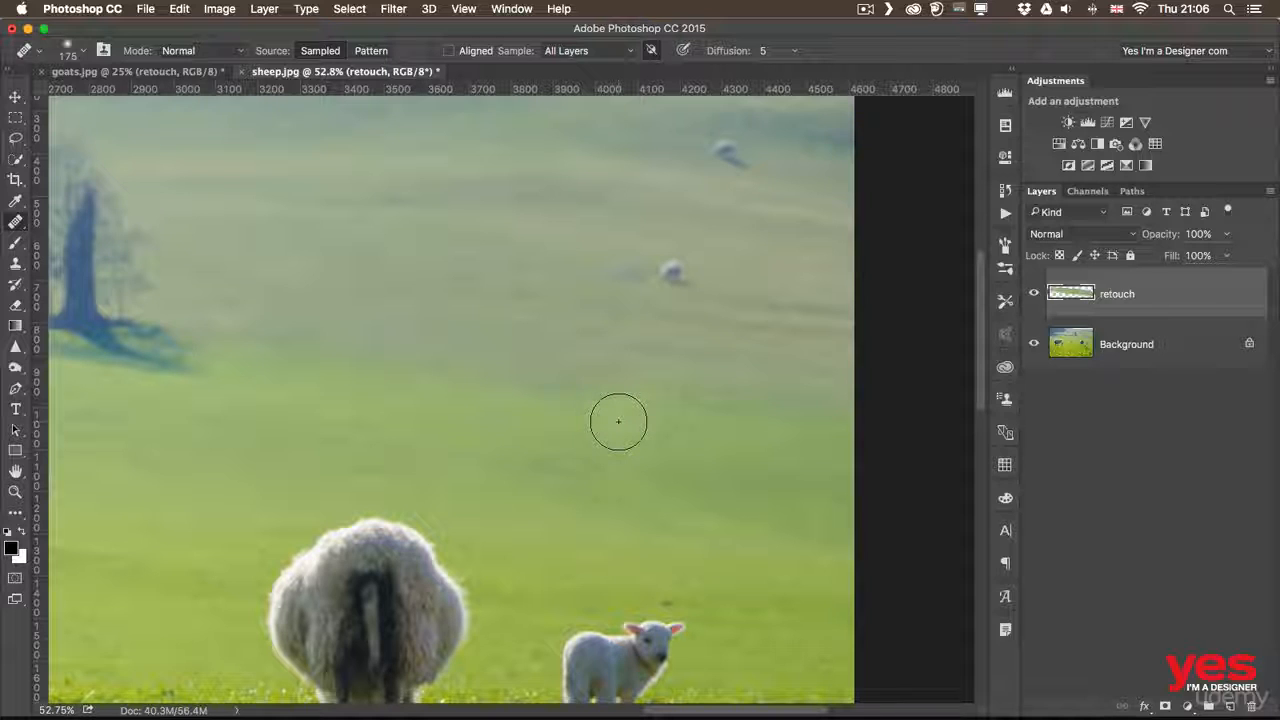
- Sample clean grass below the fence left of the tree and heal away that fence section with its corner post and nearby sheep
mouse_move(297, 378)
left_mouse_down()
mouse_move(672, 352)
mouse_move(830, 386)
left_mouse_up()
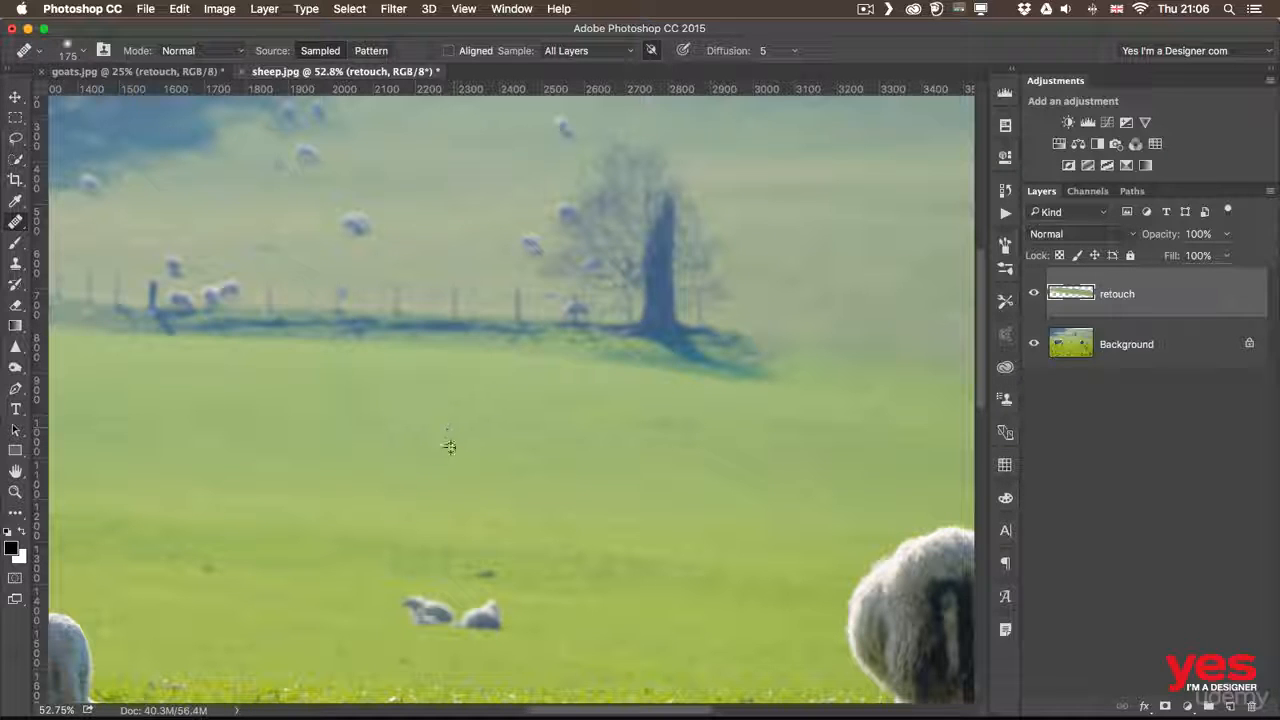
left_click(455, 436, "alt")
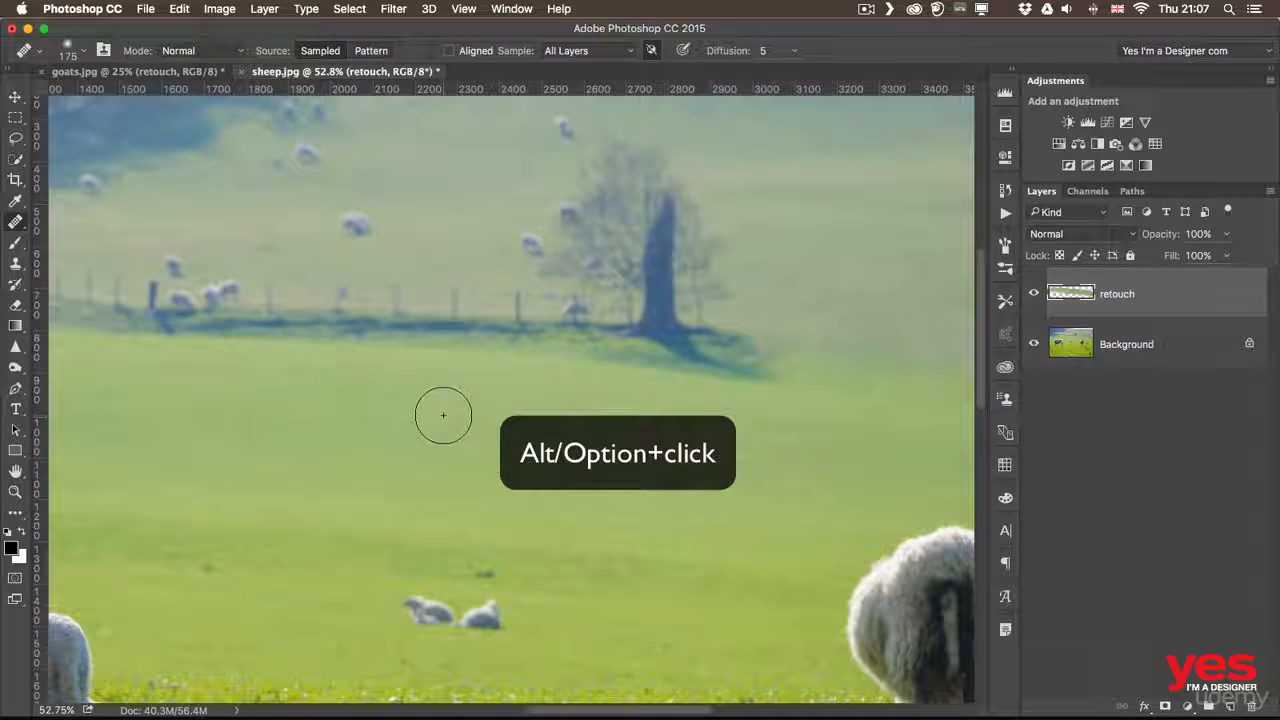
mouse_move(453, 311)
left_mouse_down()
mouse_move(486, 332)
mouse_move(487, 313)
mouse_move(499, 310)
mouse_move(499, 325)
mouse_move(508, 303)
mouse_move(530, 334)
left_mouse_up()
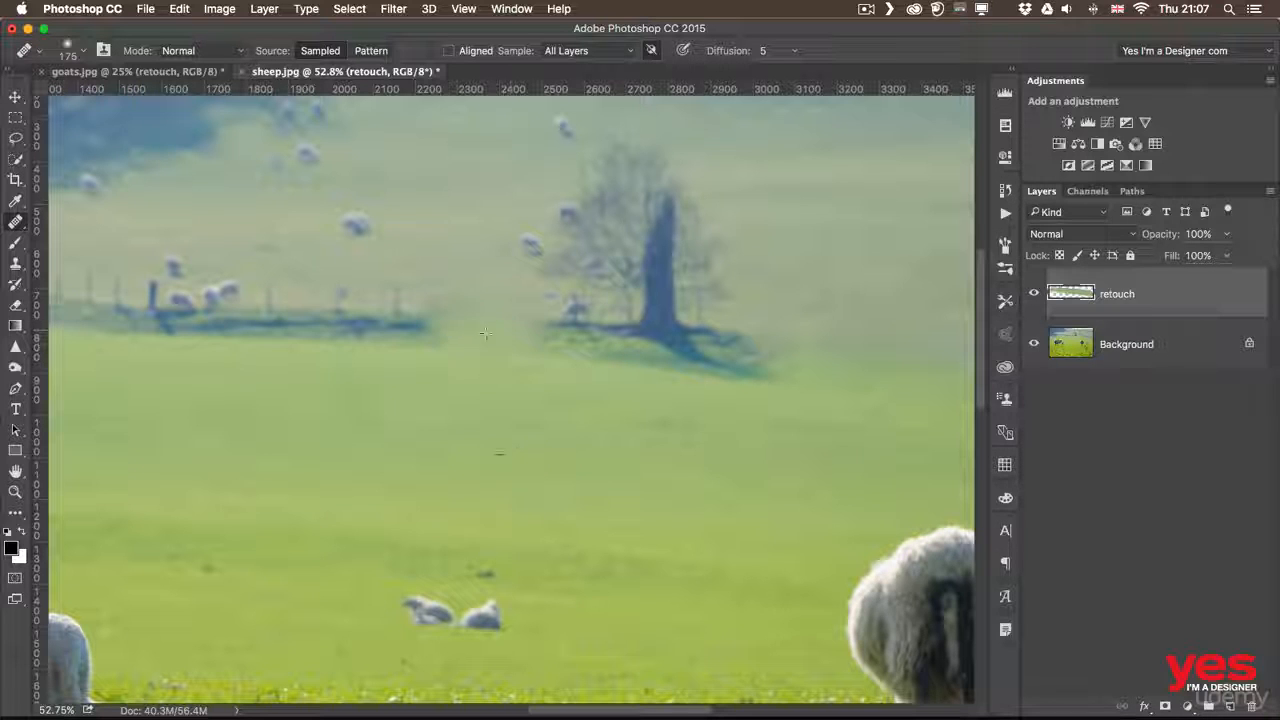
left_click_drag(419, 314, 403, 316)
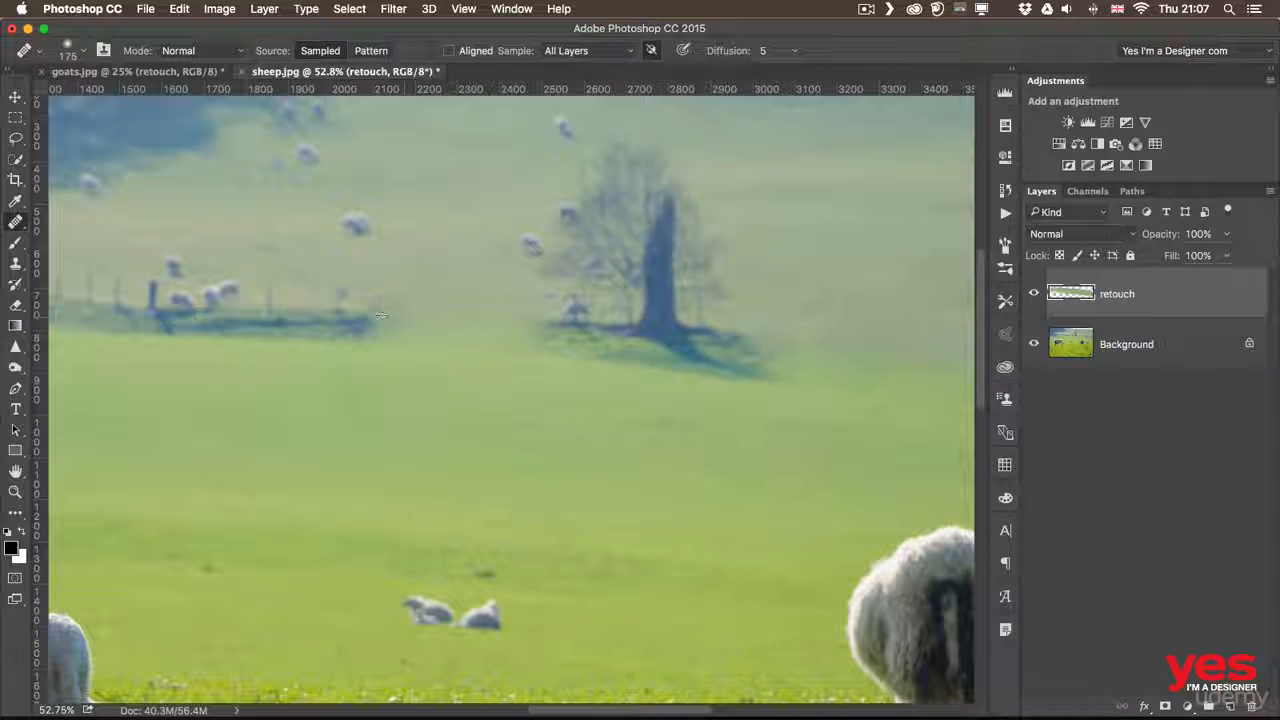
mouse_move(381, 316)
left_mouse_down()
mouse_move(318, 307)
mouse_move(312, 322)
mouse_move(303, 307)
mouse_move(300, 325)
mouse_move(258, 298)
left_mouse_up()
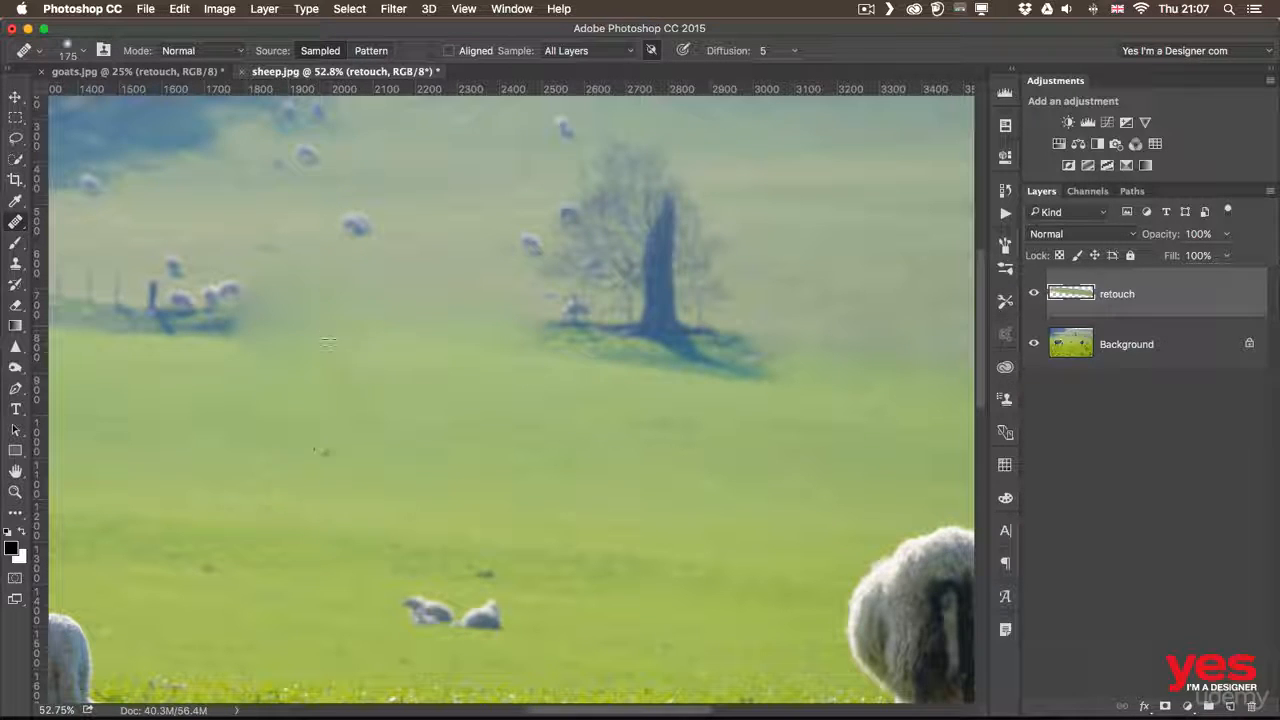
left_click_drag(303, 393, 481, 428)
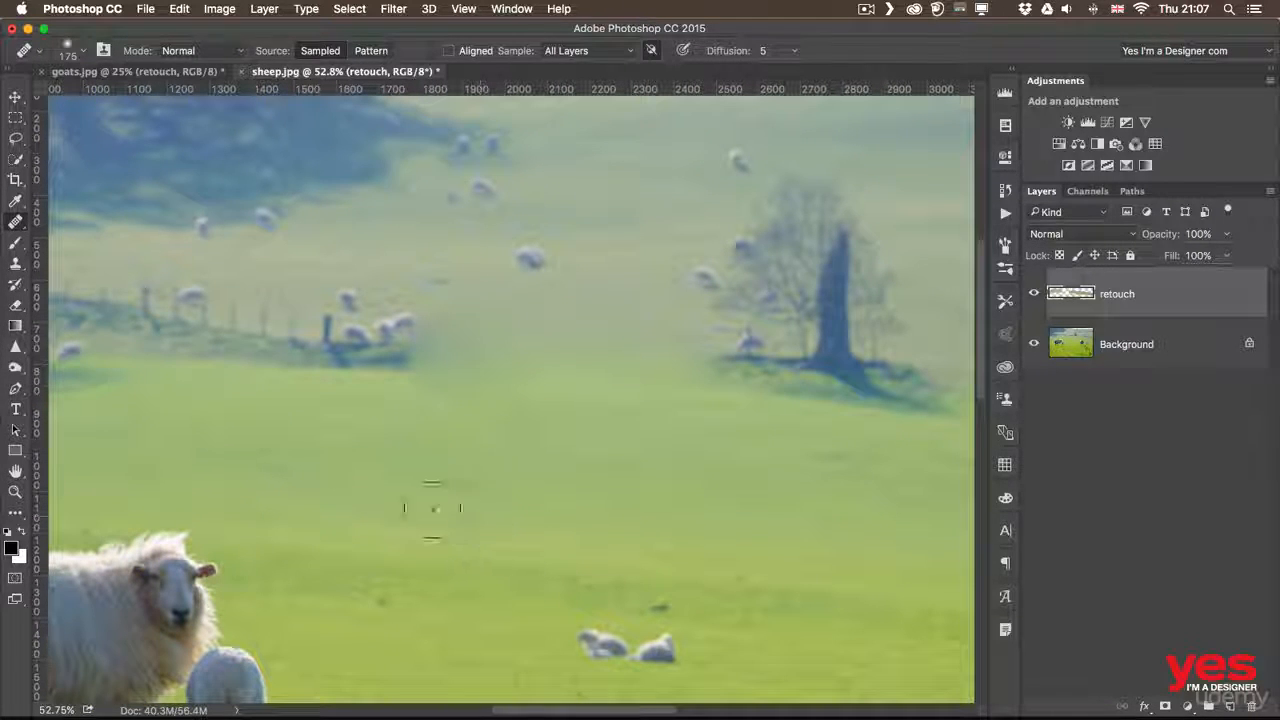
mouse_move(402, 340)
left_mouse_down()
mouse_move(451, 385)
mouse_move(490, 367)
mouse_move(358, 360)
mouse_move(322, 344)
left_mouse_up()
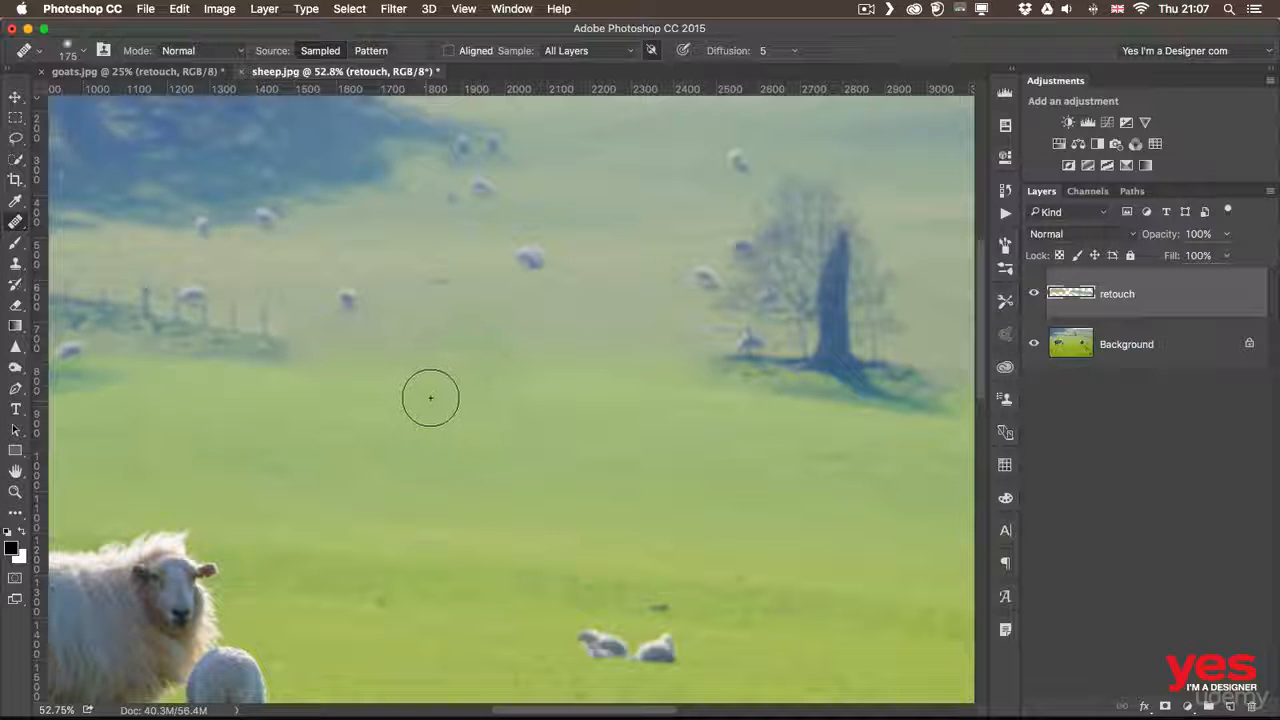
- Reduce the Healing Brush to 100 px and heal the remaining fence and the sheep behind it near the wooded shadow
left_click_drag(377, 423, 677, 454)
key("[")
key("[")
key("[")
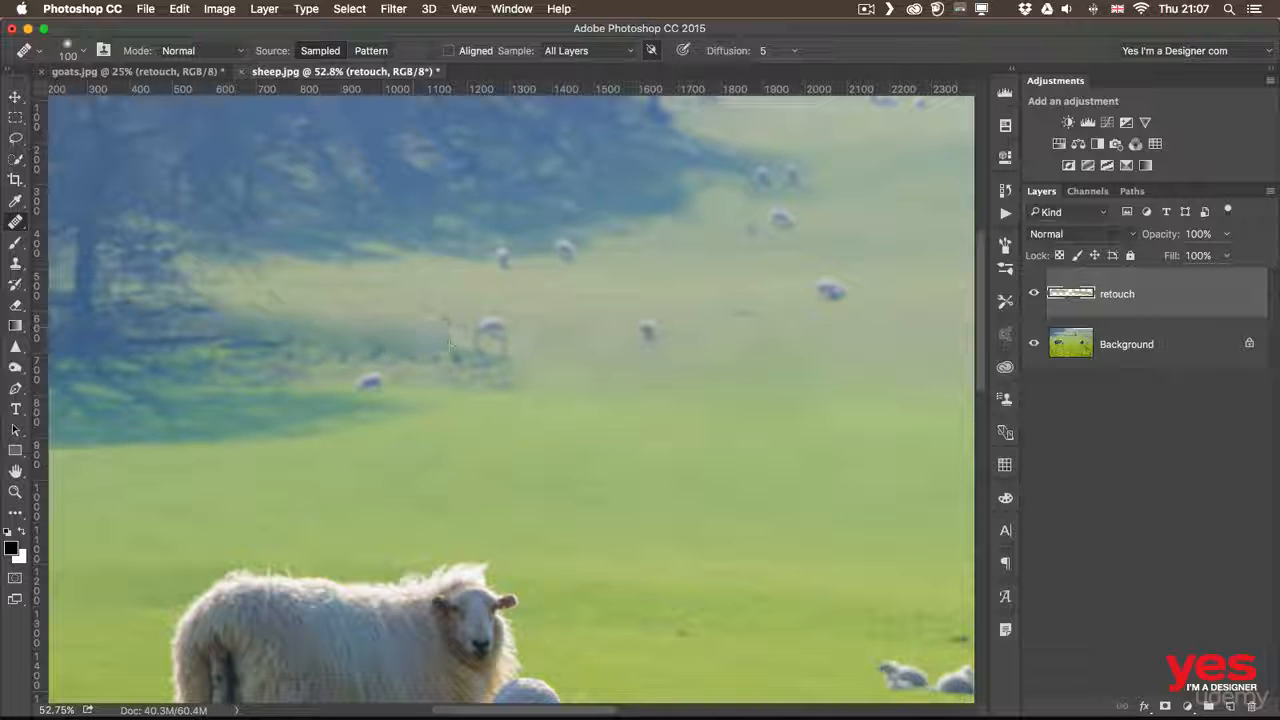
mouse_move(450, 345)
left_mouse_down()
mouse_move(503, 358)
mouse_move(490, 323)
left_mouse_up()
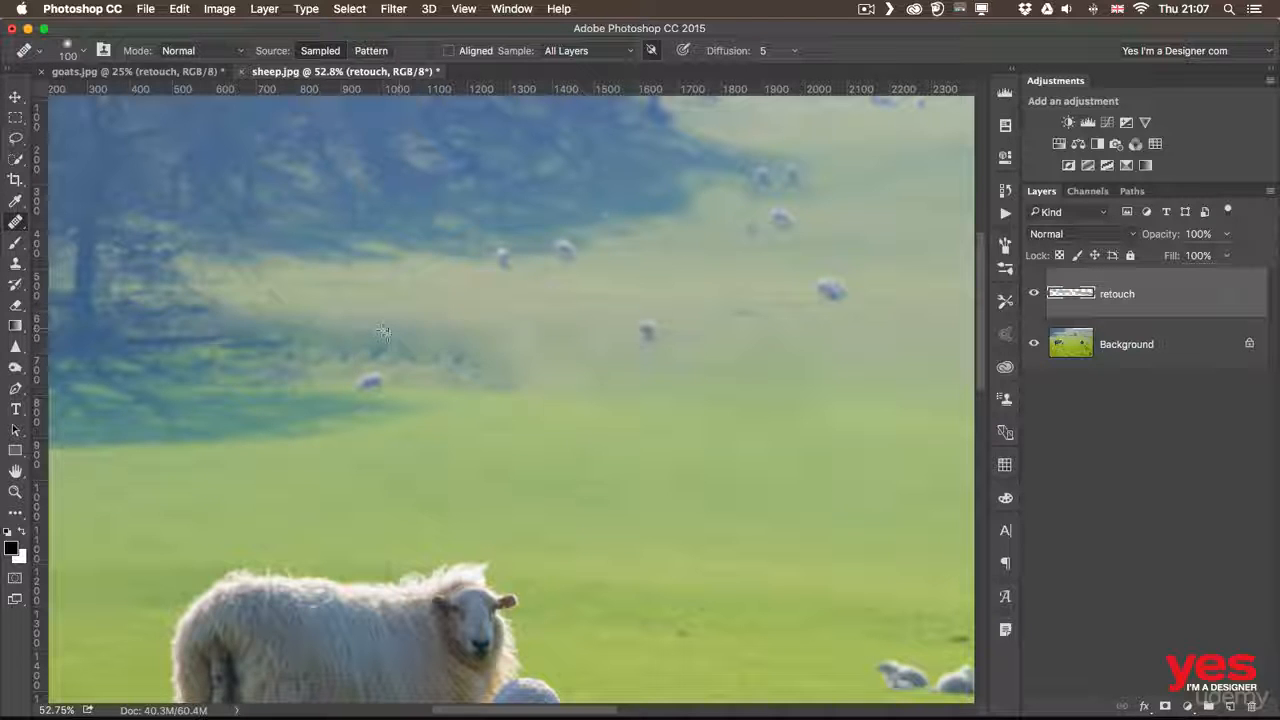
left_click_drag(383, 335, 430, 347)
left_click_drag(192, 393, 209, 396)
left_click_drag(451, 357, 483, 376)
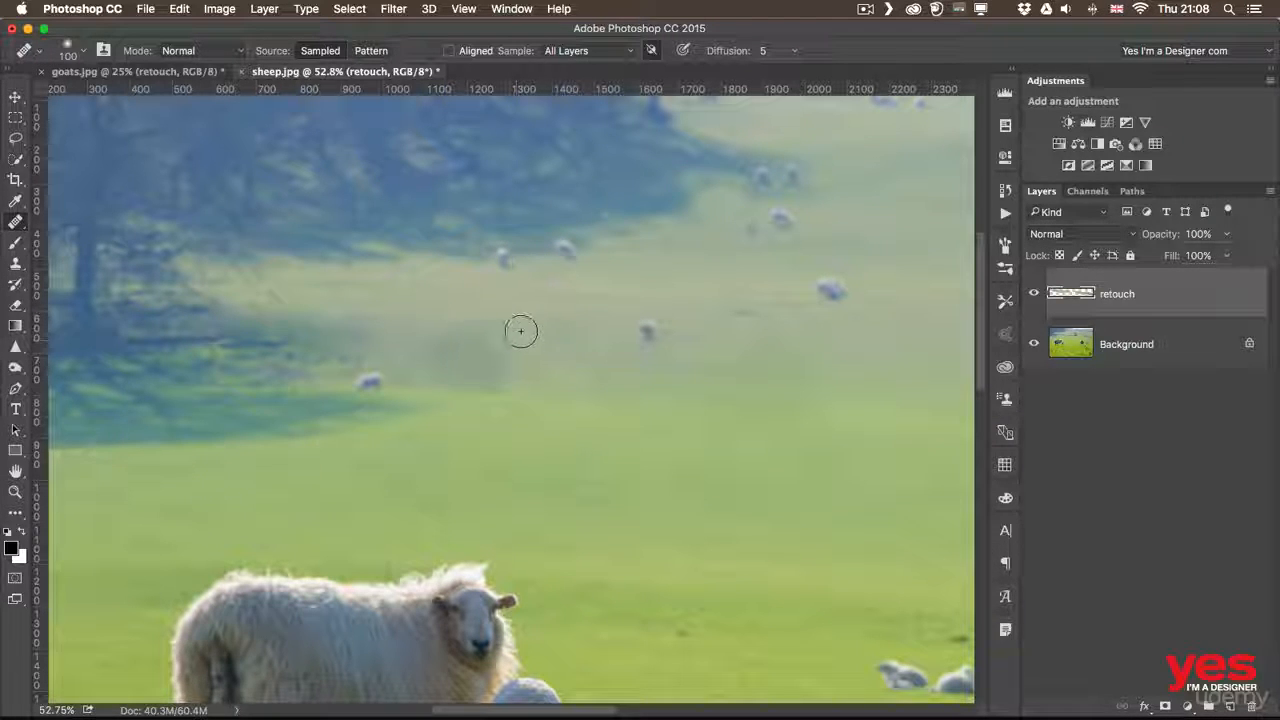
- Hide and show the retouch layer to compare the whole sheep photo before and after the fence removal
mouse_move(840, 403)
left_mouse_down()
mouse_move(680, 394)
mouse_move(604, 420)
mouse_move(503, 426)
left_mouse_up()
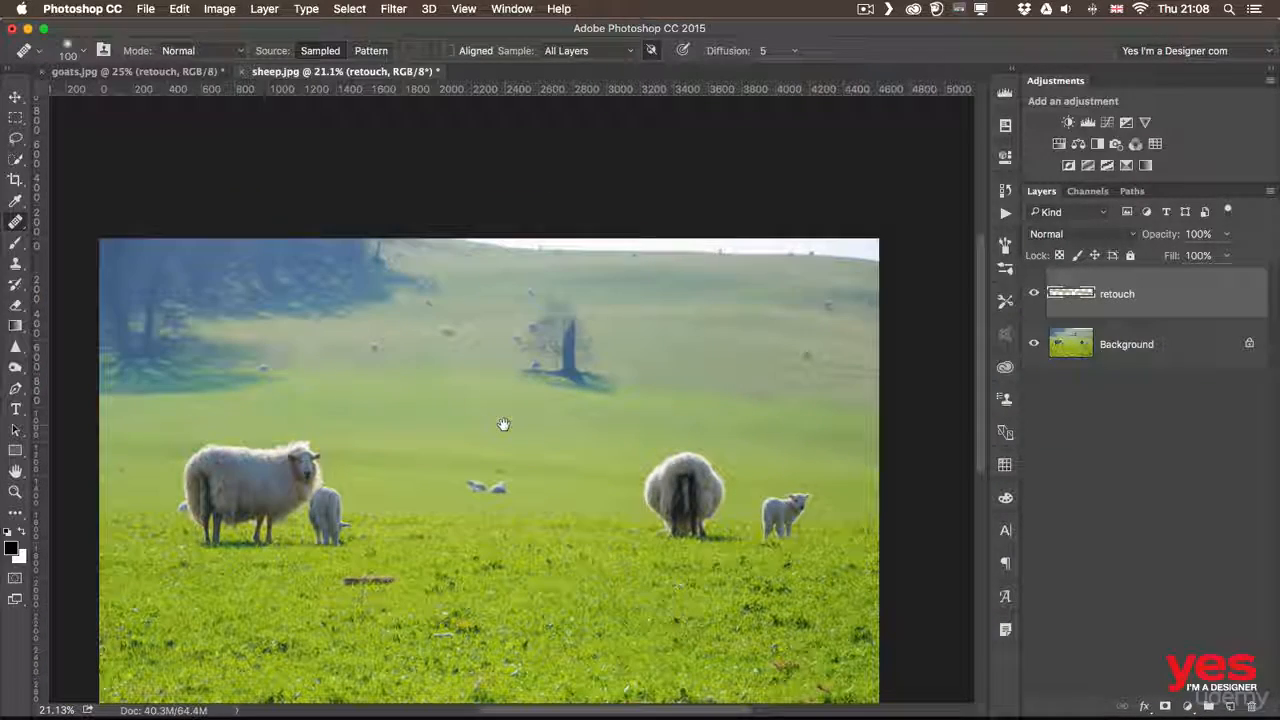
left_click(1034, 293)
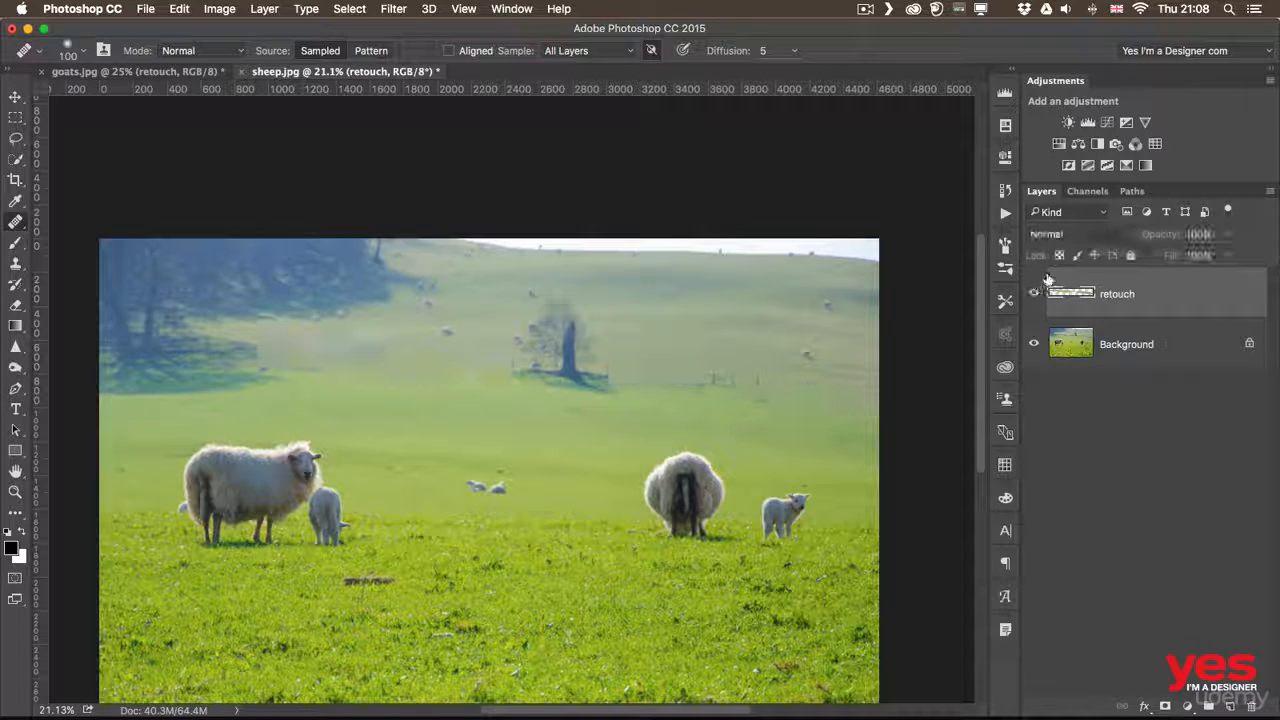
left_click(1036, 291)
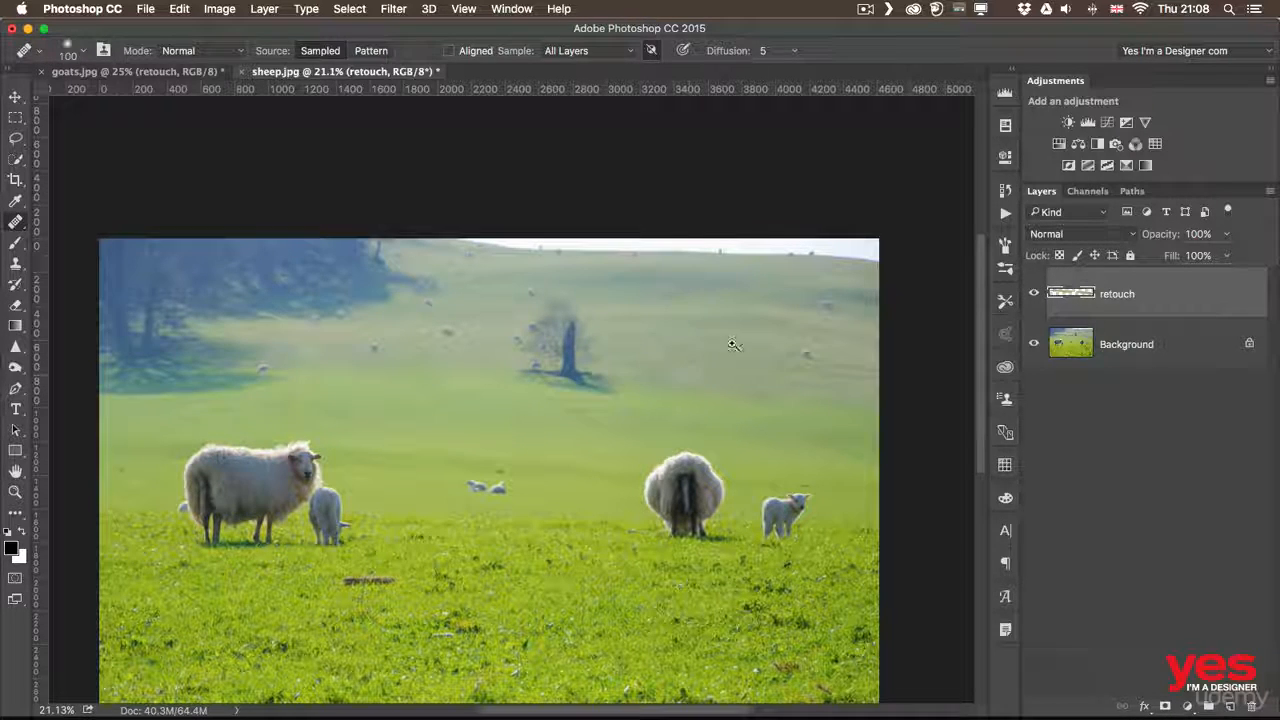
- Heal the grass on both sides of the tree's base, including the sheep beside the trunk, with the 100 px Healing Brush
key("z")
left_click_drag(689, 373, 670, 381)
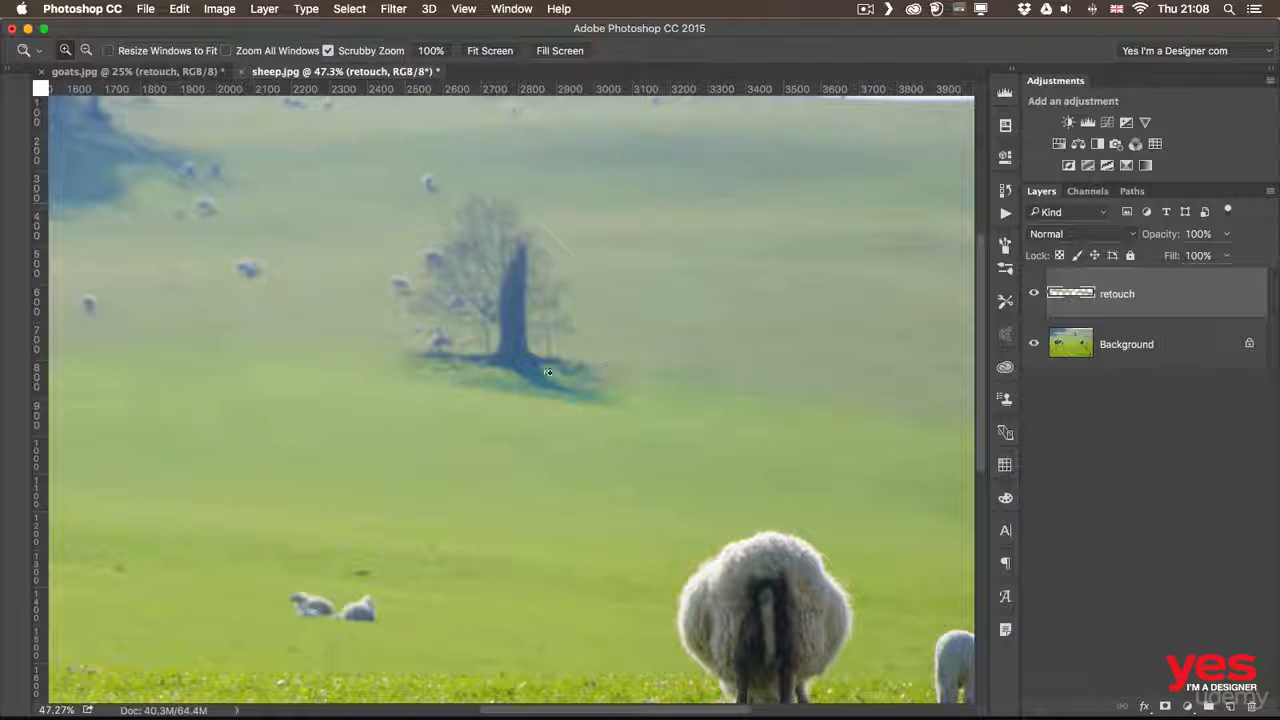
key("j")
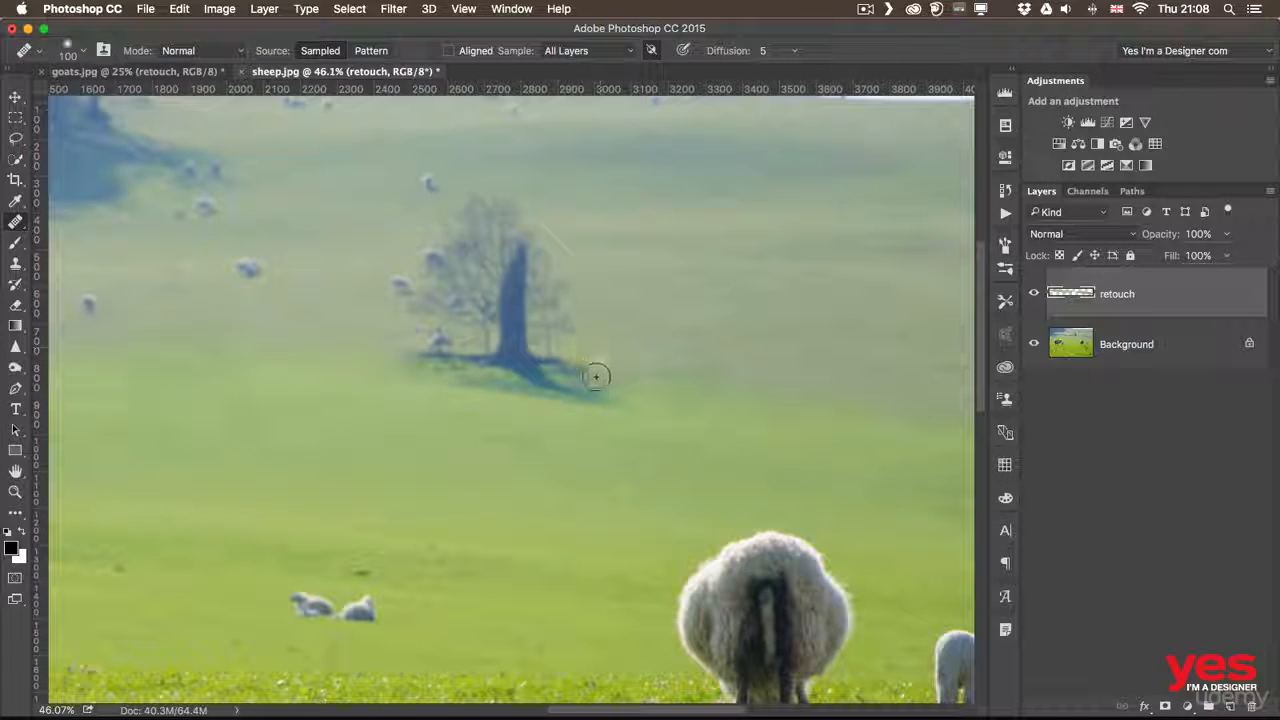
left_click_drag(595, 376, 608, 360)
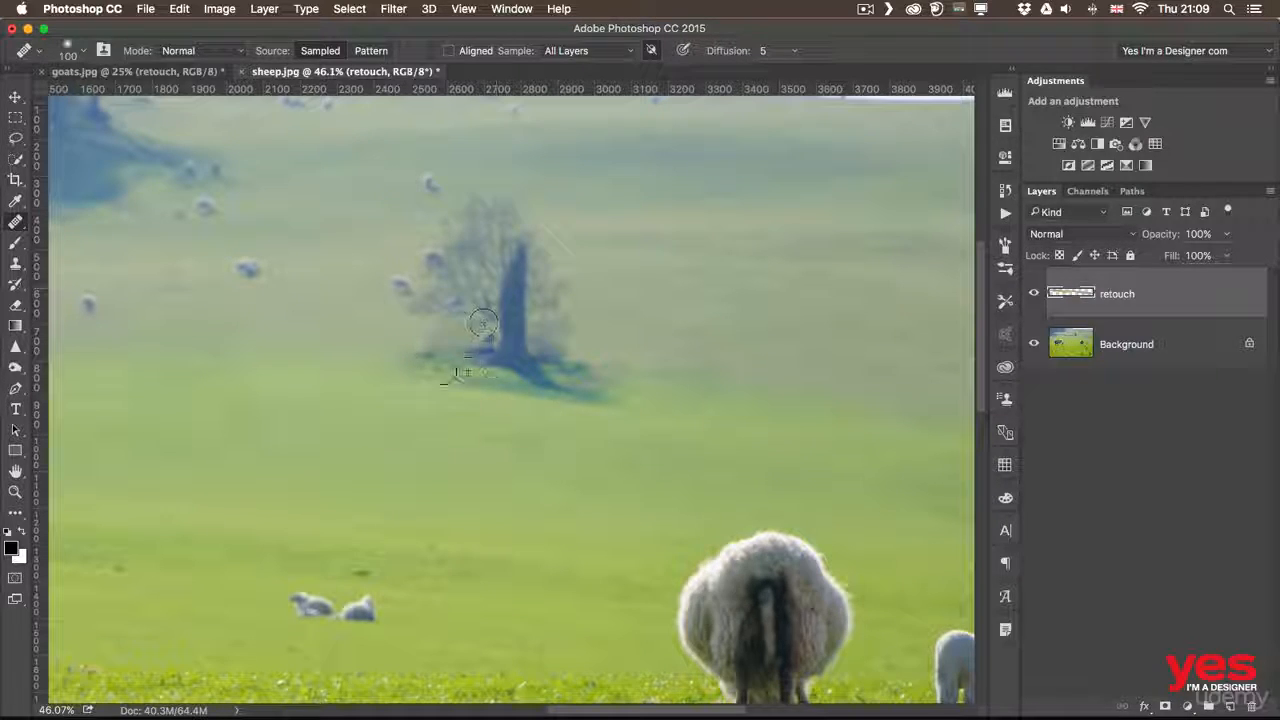
left_click_drag(402, 364, 485, 342)
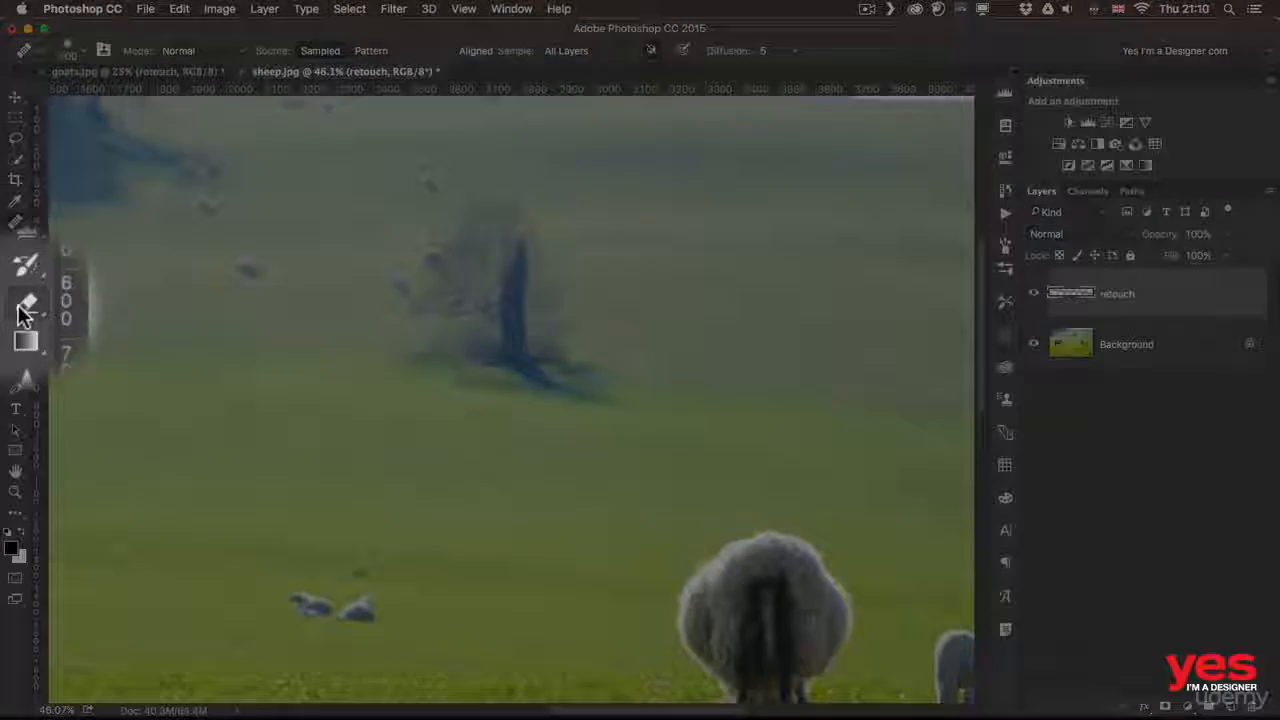
- Erase the healing around the tree's base from the retouch layer with the 90 px Eraser to bring back the original pixels
left_click(22, 310)
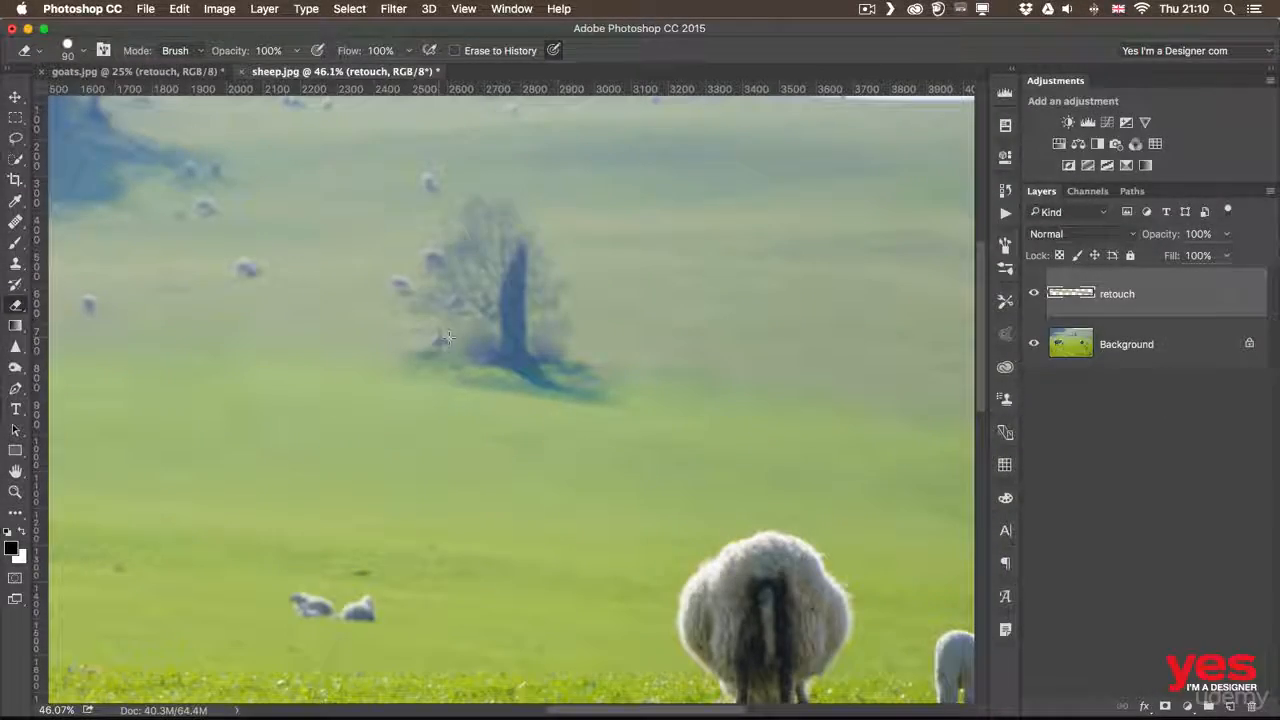
mouse_move(438, 343)
left_mouse_down()
mouse_move(488, 337)
mouse_move(424, 344)
mouse_move(565, 325)
left_mouse_up()
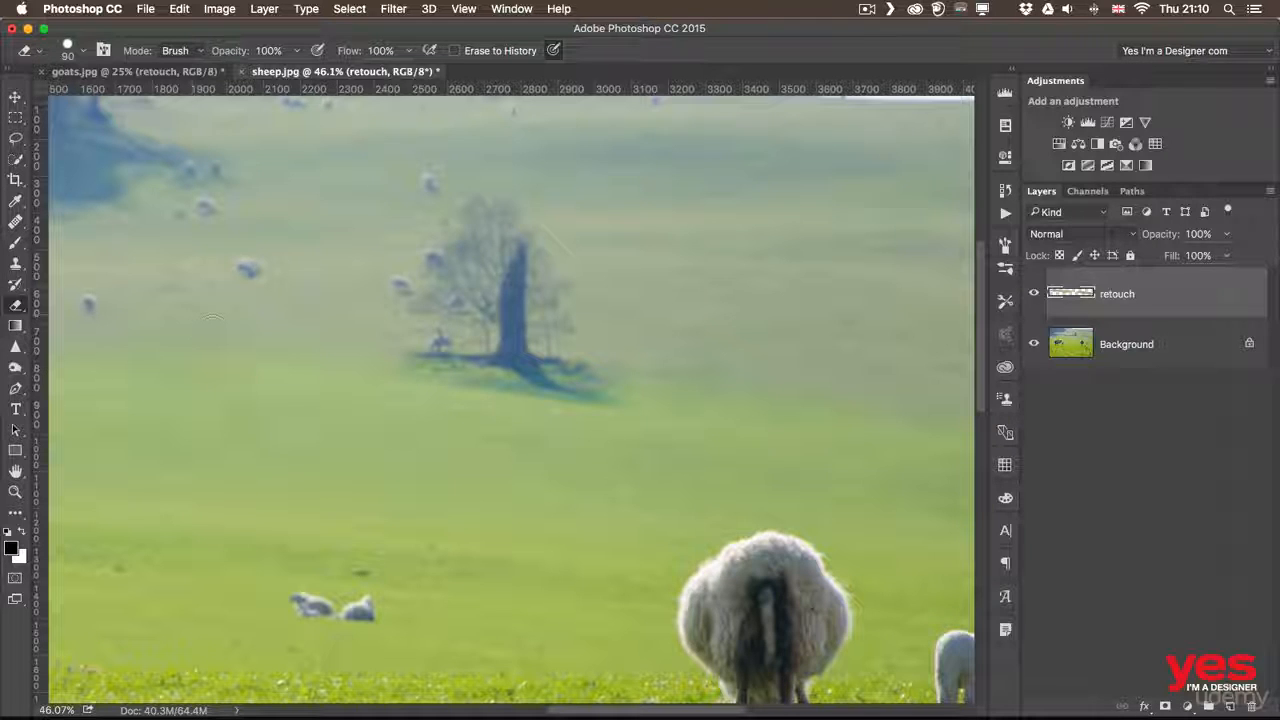
- Enlarge the Healing Brush to 175 px and sample the face of the lamb standing beside the grown sheep seen from behind
left_click(16, 222)
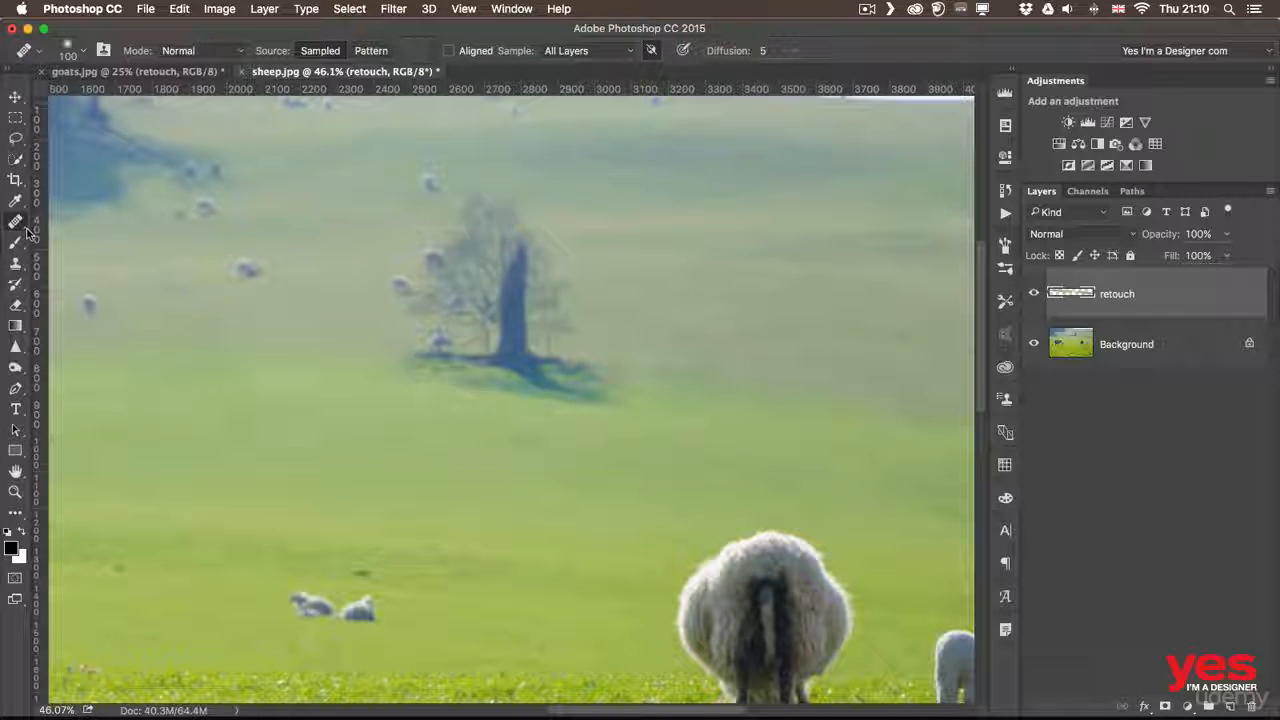
left_click(510, 305)
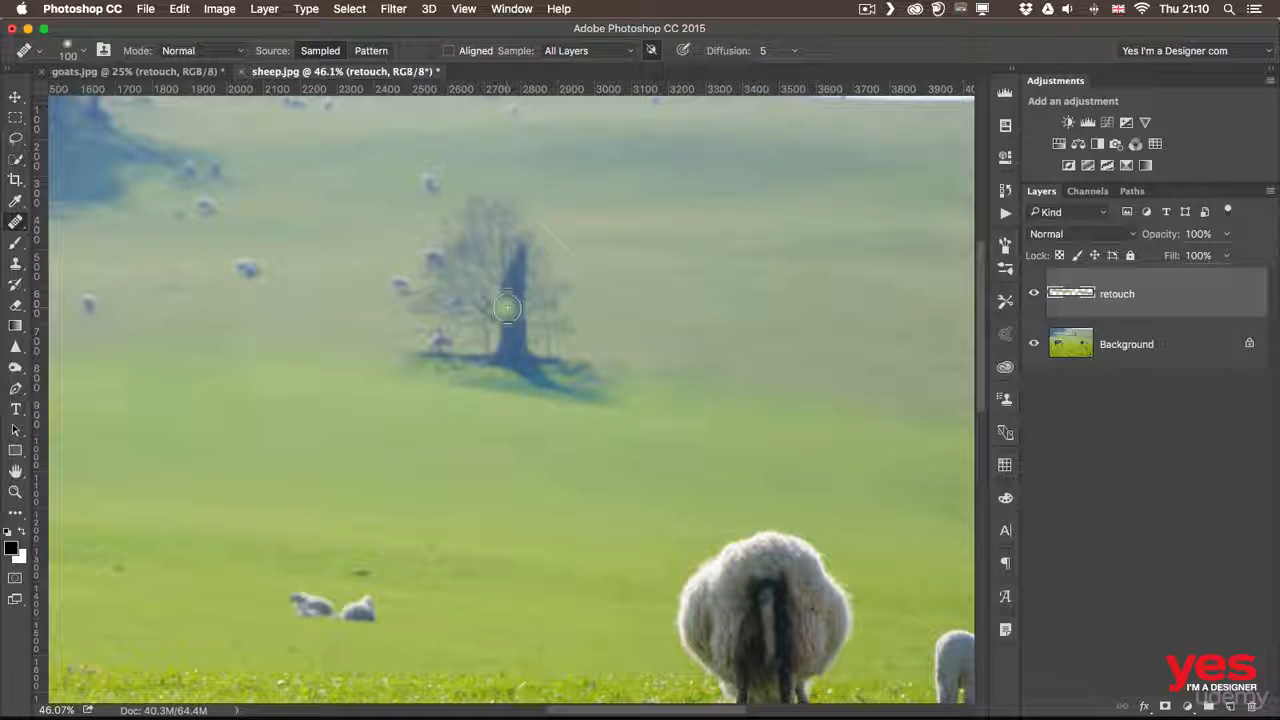
key("bracketright")
key("bracketright")
key("bracketright")
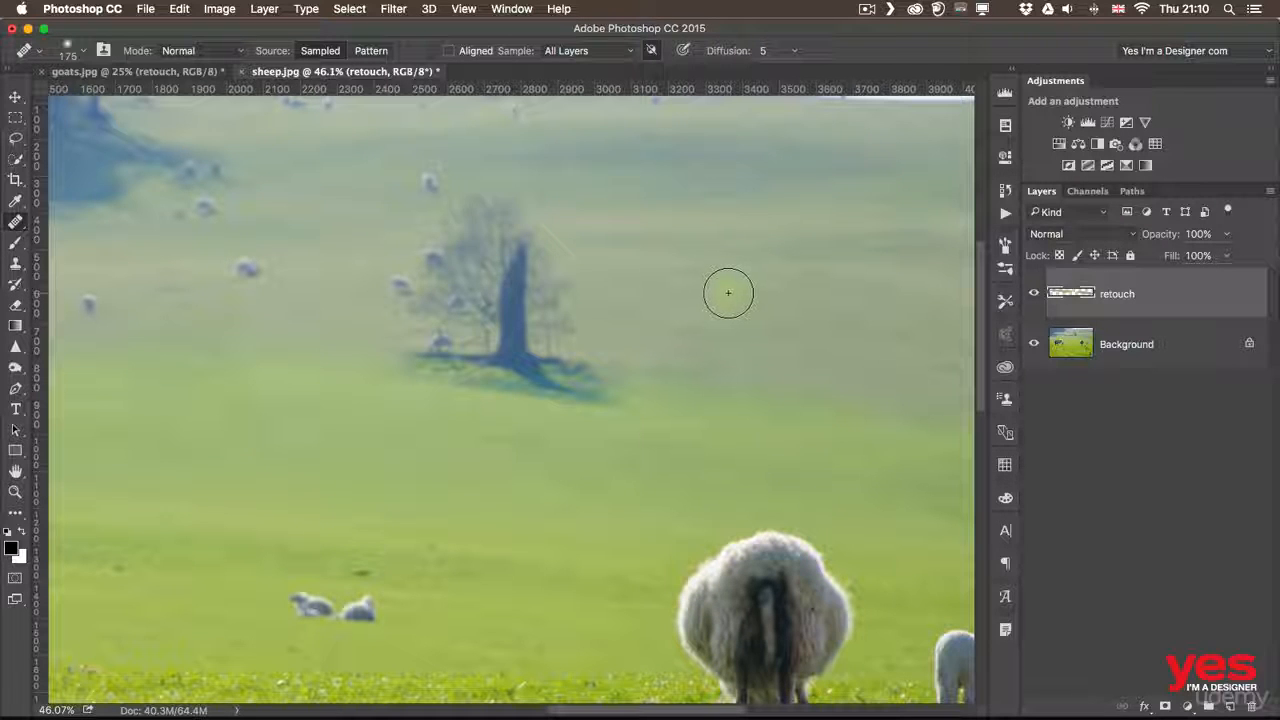
scroll(718, 300, "right", 7)
scroll(718, 300, "down", 3)
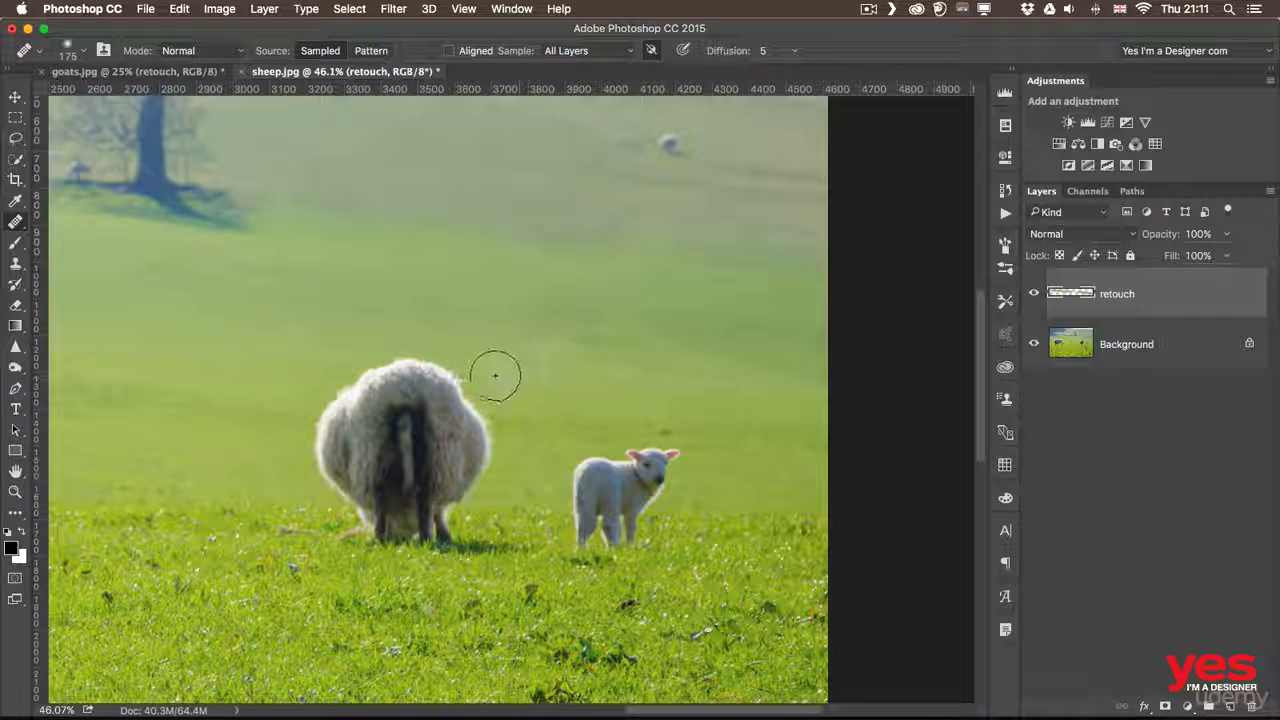
left_click(652, 470, "alt")
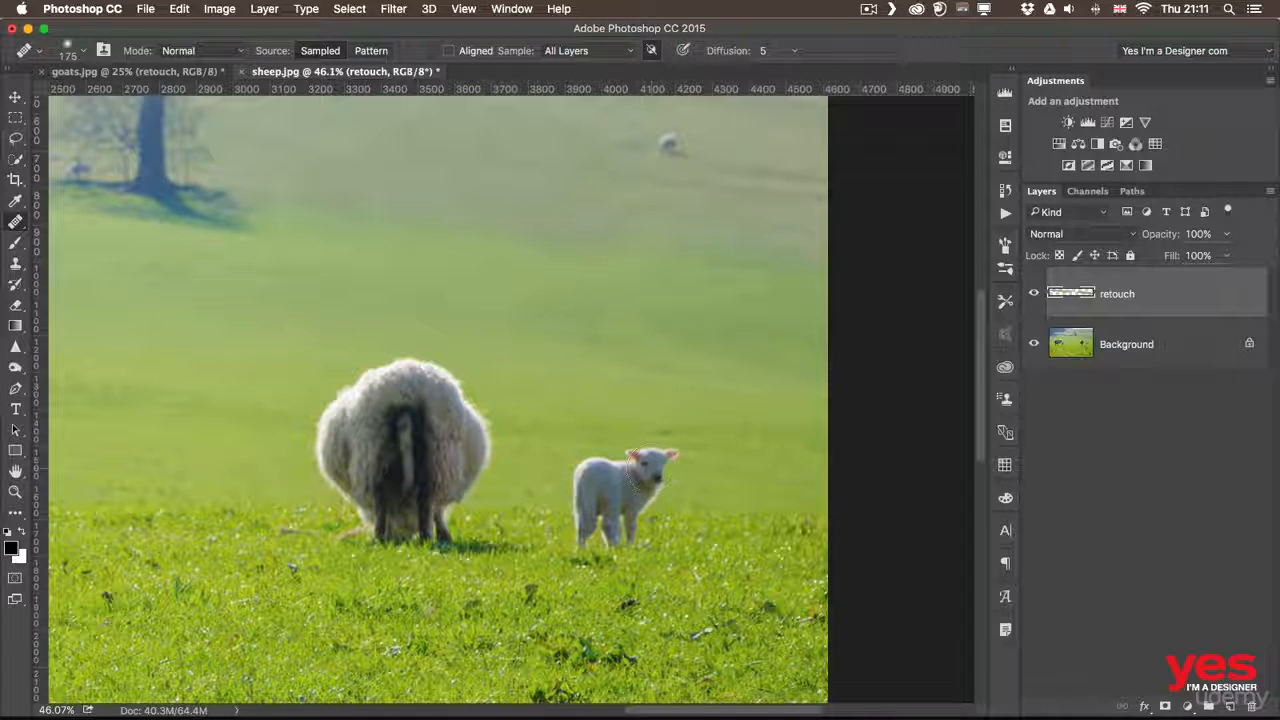
- Paint a copy of the sampled lamb with the Healing Brush onto the distant hillside to the right of the tree
left_click(387, 216)
left_click_drag(222, 423, 443, 400)
left_click_drag(323, 462, 336, 472)
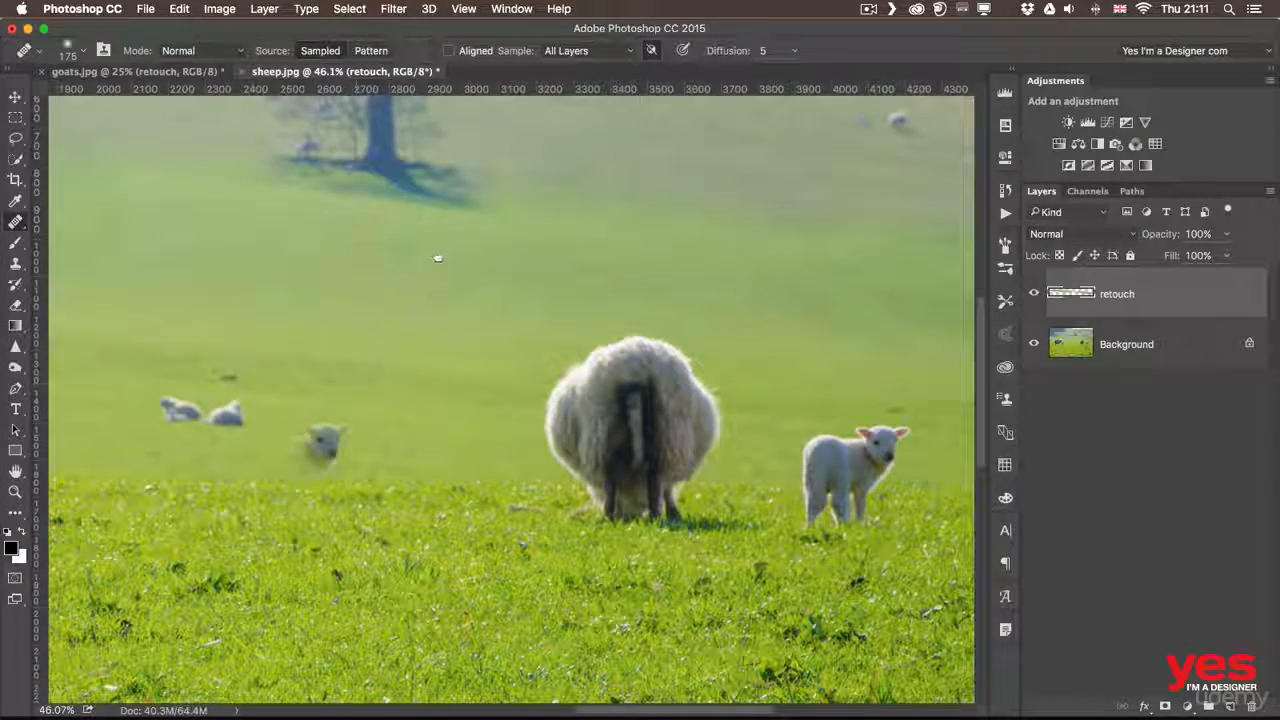
left_click_drag(437, 262, 368, 565)
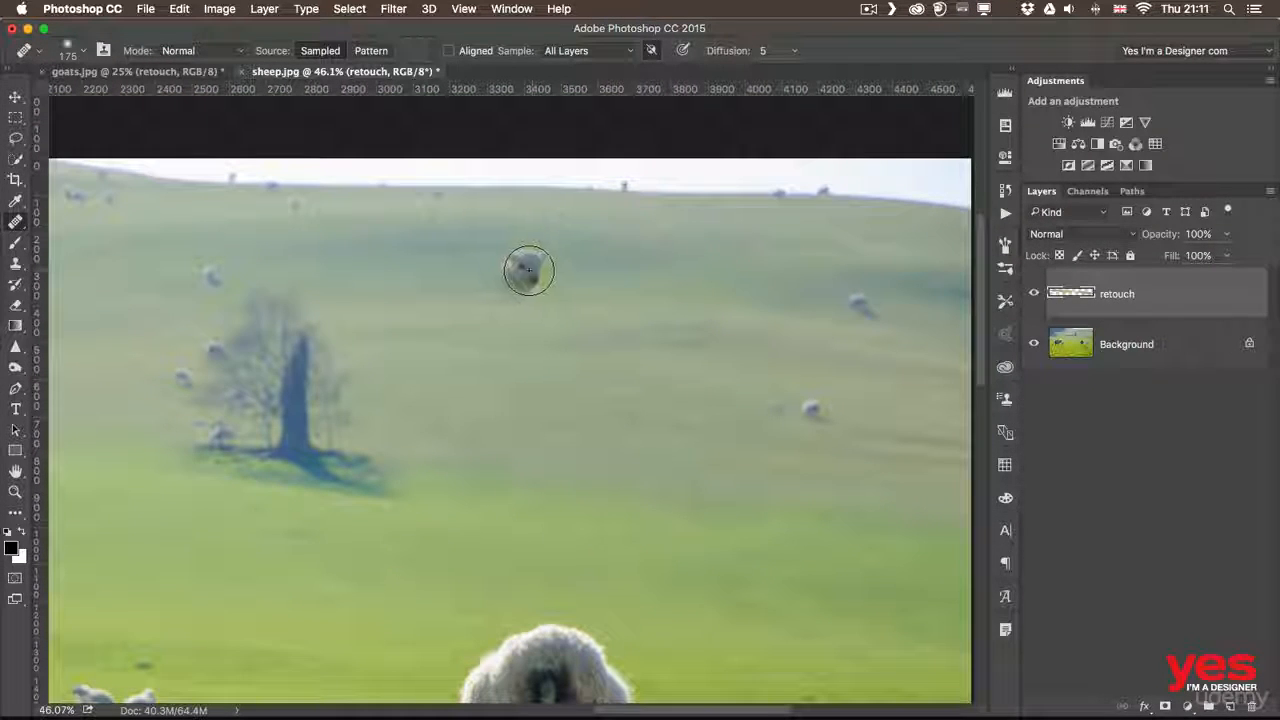
mouse_move(538, 268)
left_mouse_down()
mouse_move(506, 264)
mouse_move(538, 290)
mouse_move(555, 257)
left_mouse_up()
mouse_move(466, 313)
left_mouse_down()
mouse_move(512, 335)
mouse_move(533, 322)
left_mouse_up()
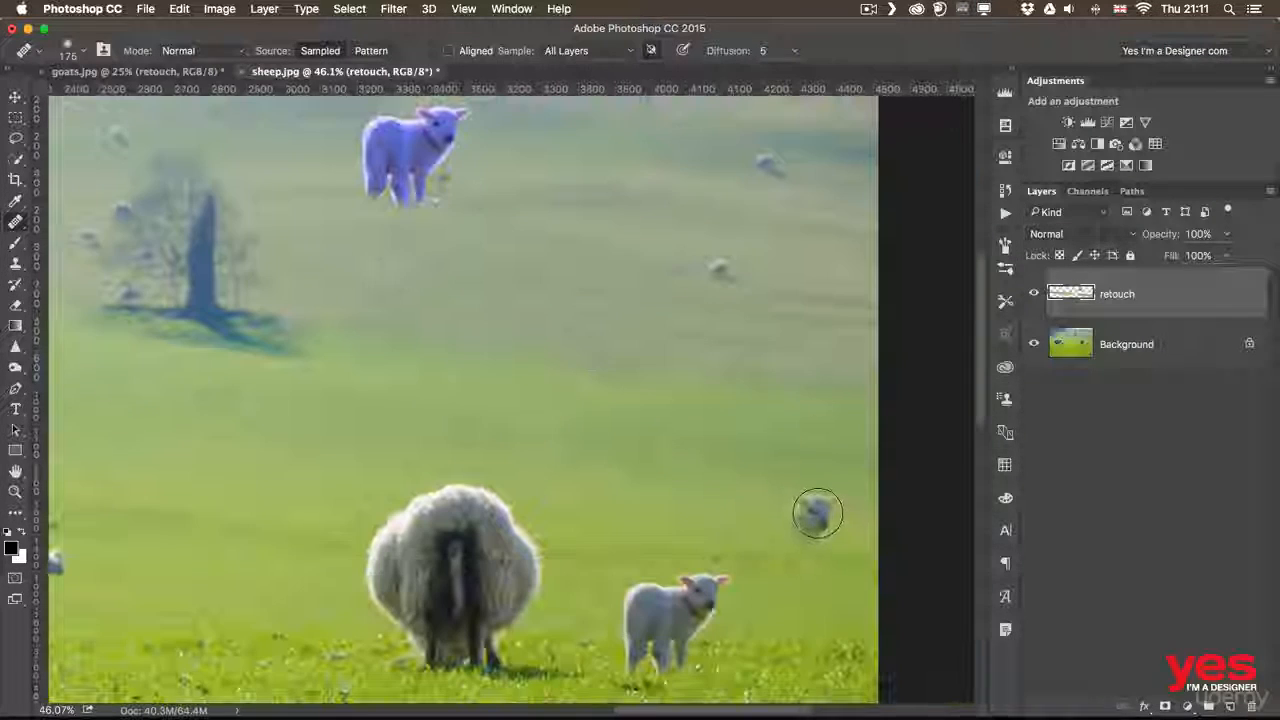
- Paint a second copy of the sampled lamb over the dark blue wooded shadow with the 175 px Healing Brush
scroll(500, 390, "down", 3)
scroll(500, 390, "right", 2)
left_click(813, 490)
key("z")
left_click_drag(779, 448, 746, 455)
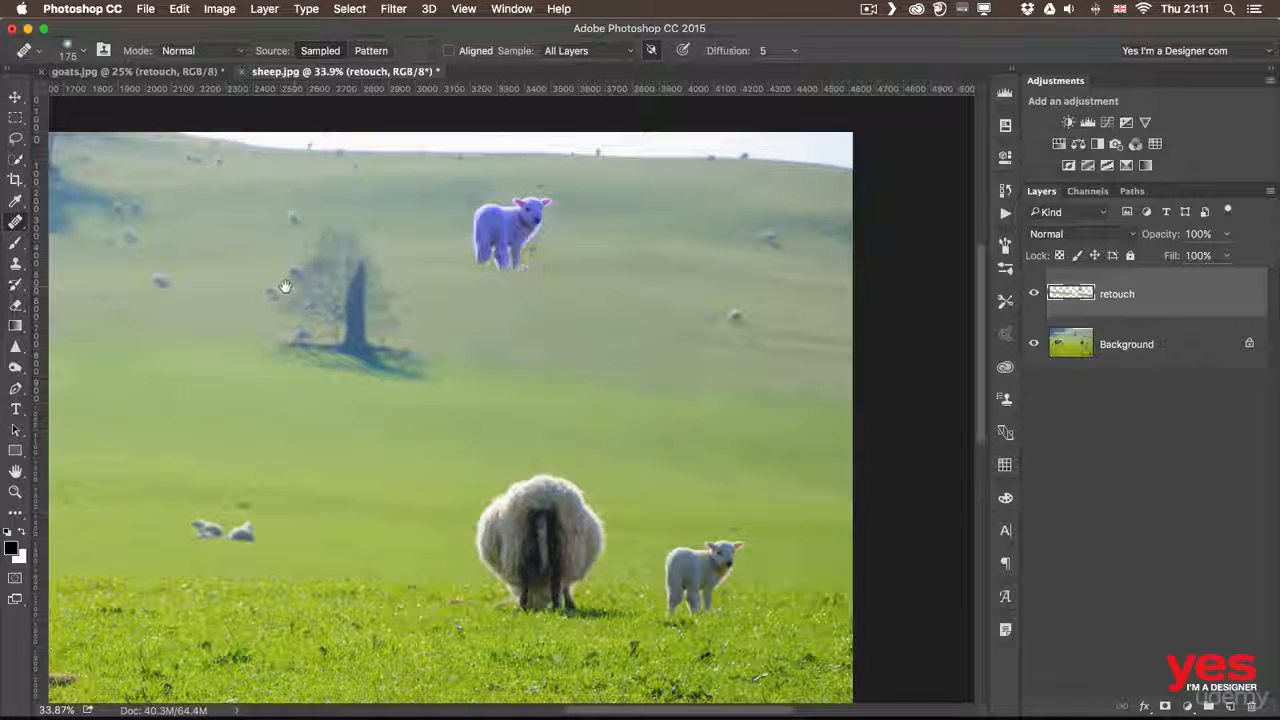
mouse_move(443, 298)
left_mouse_down()
mouse_move(660, 326)
mouse_move(715, 360)
left_mouse_up()
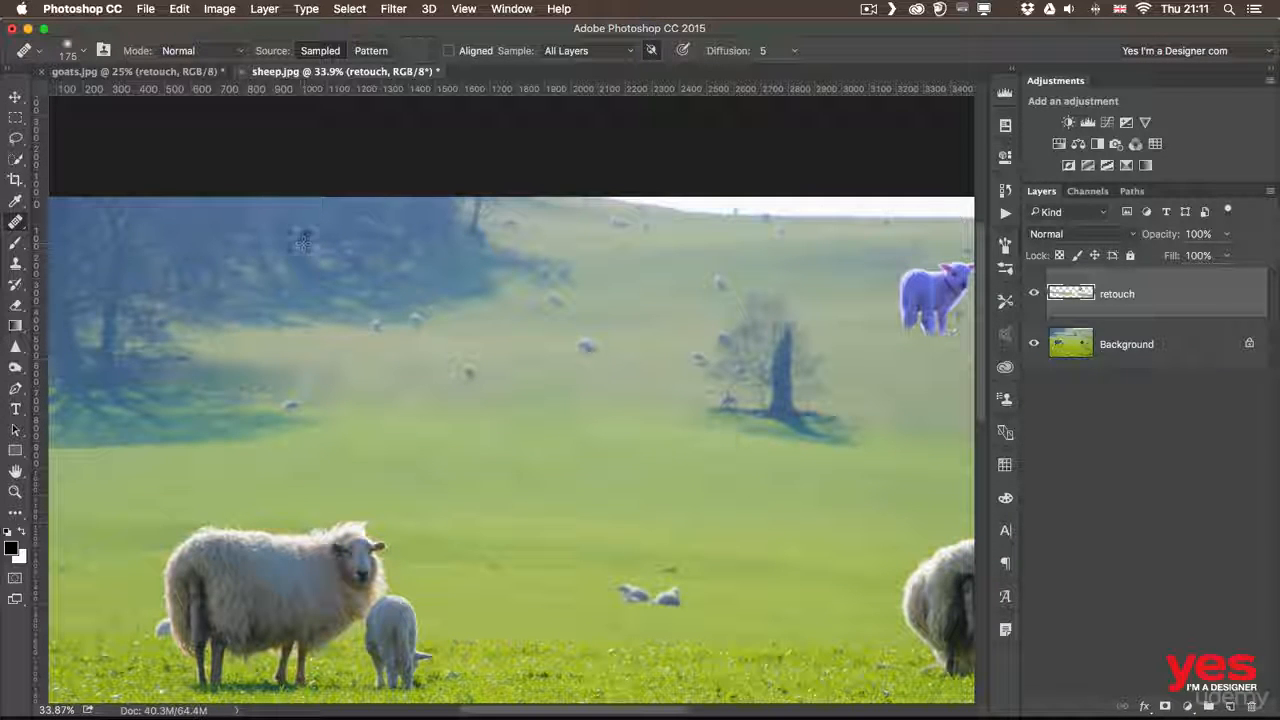
left_click(301, 243)
mouse_move(283, 257)
left_mouse_down()
mouse_move(265, 255)
mouse_move(255, 280)
mouse_move(280, 285)
mouse_move(295, 267)
mouse_move(272, 290)
mouse_move(244, 290)
left_mouse_up()
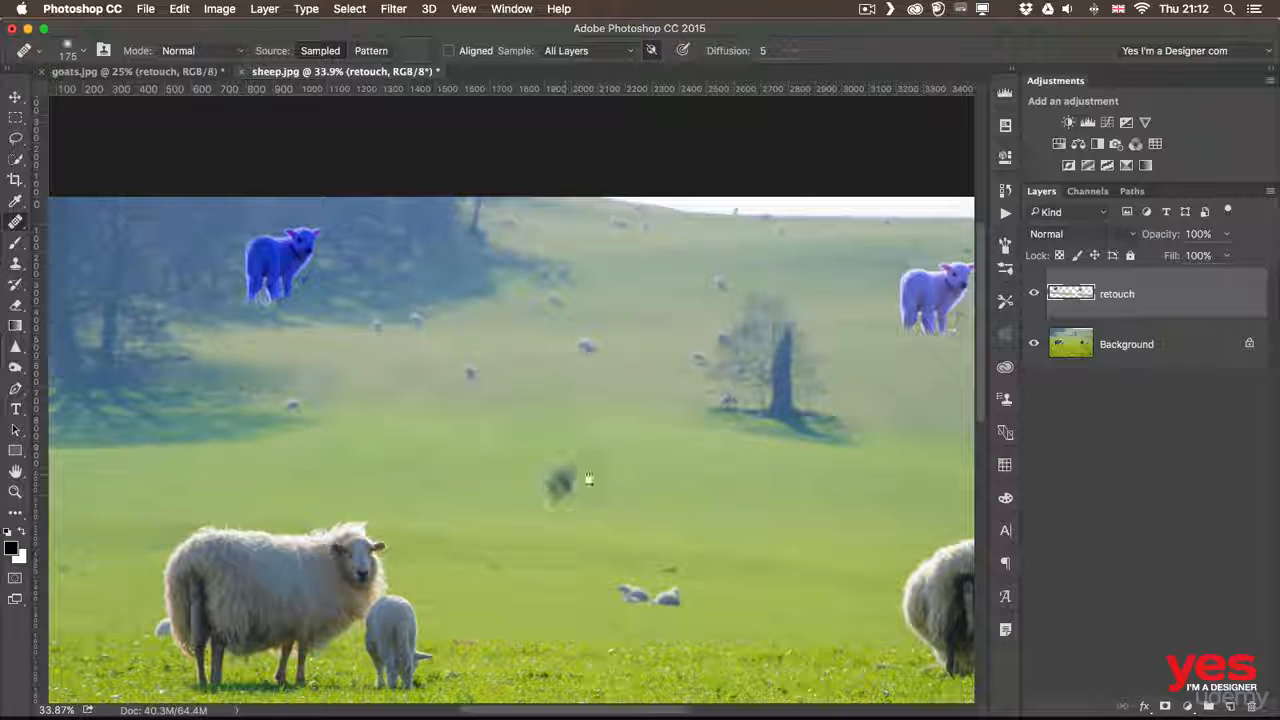
- Paint a third copy of the lamb at the edge of the foreground grass, between the two resting lambs and the grown sheep
left_click_drag(590, 481, 337, 367)
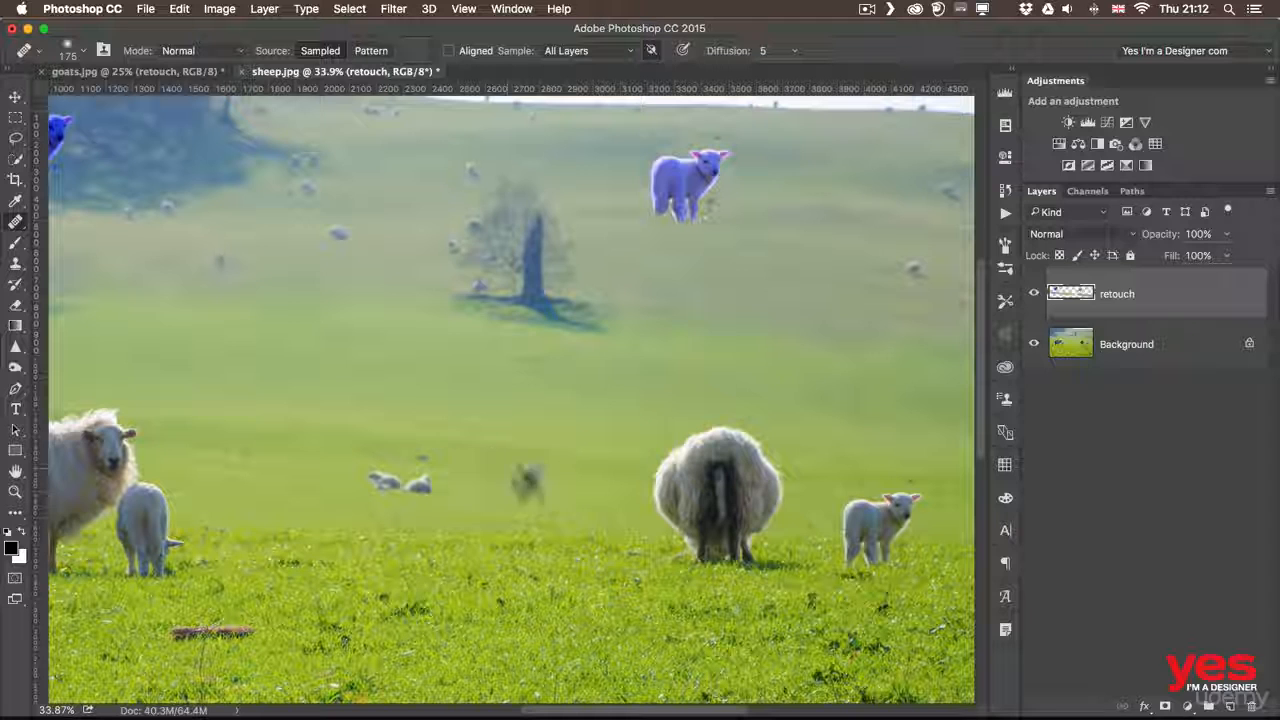
left_click(547, 479)
mouse_move(549, 482)
left_mouse_down()
mouse_move(500, 505)
mouse_move(497, 520)
left_mouse_up()
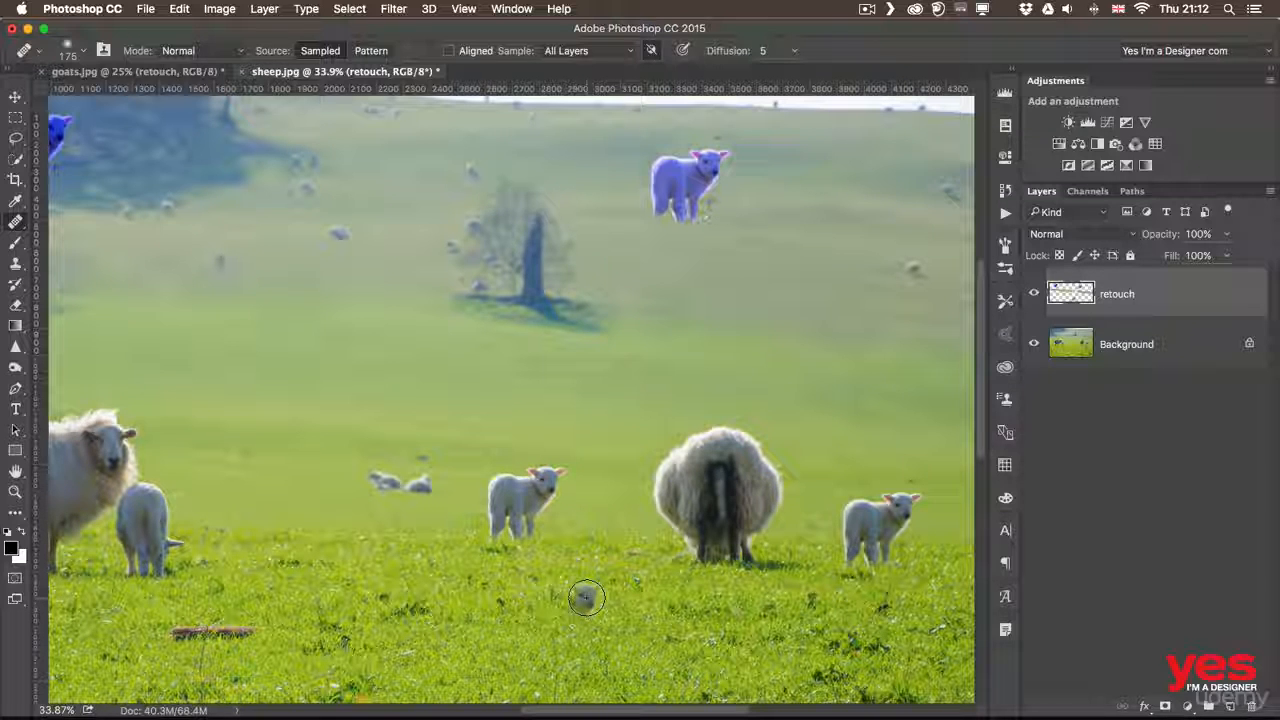
left_click(562, 600)
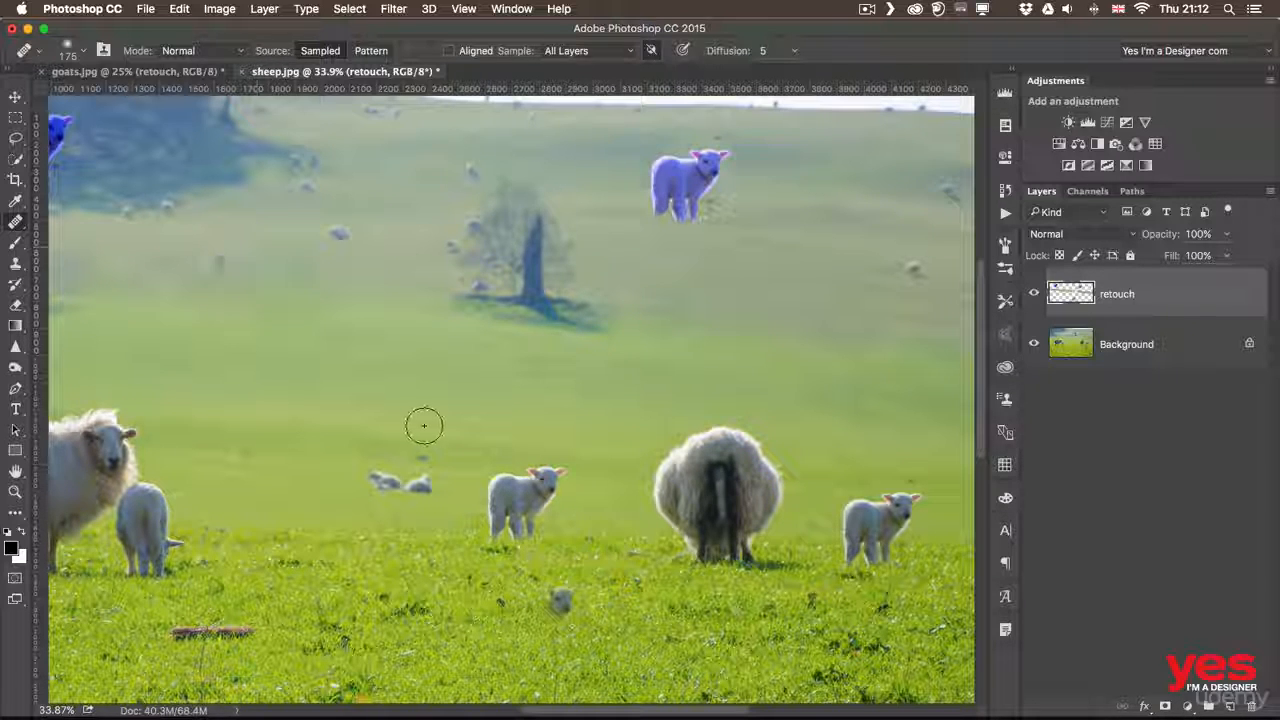
- Undo all the painted lamb copies, show the whole sheep photo and activate the Move tool
key("super+alt+z")
key("super+alt+z")
key("super+alt+z")
key("super+alt+z")
scroll(565, 284, "down", 3)
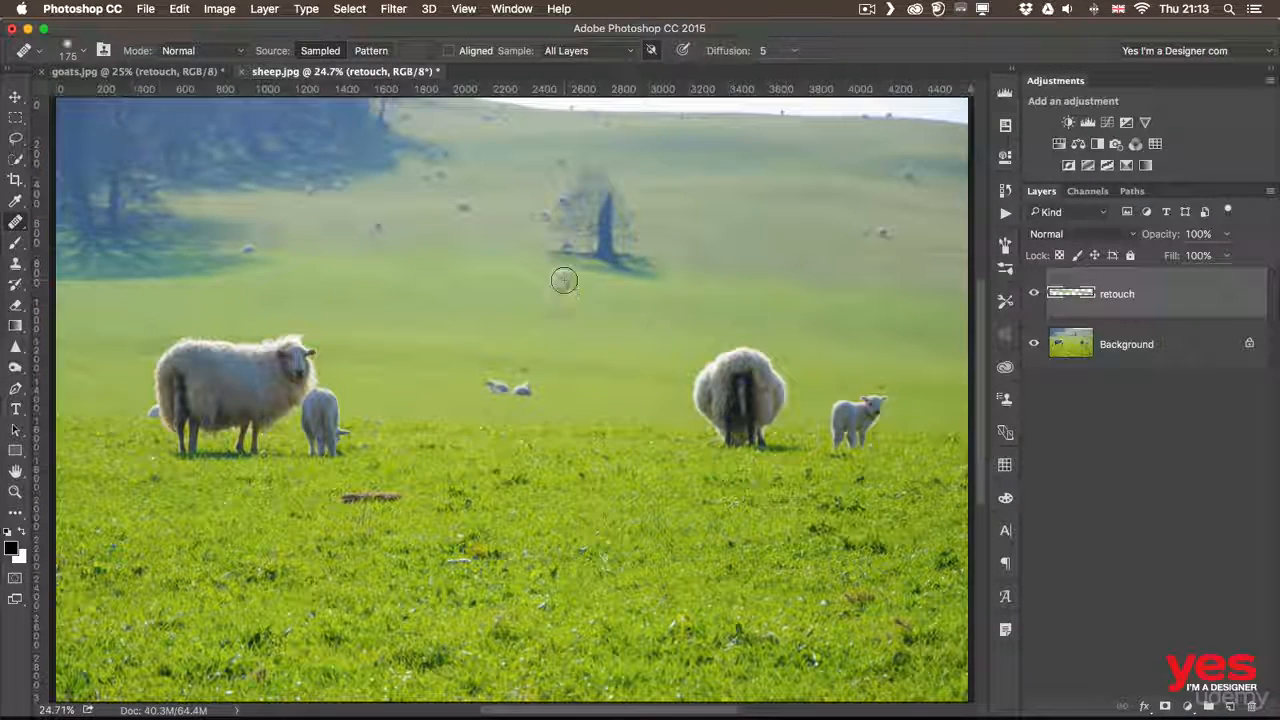
key("v")
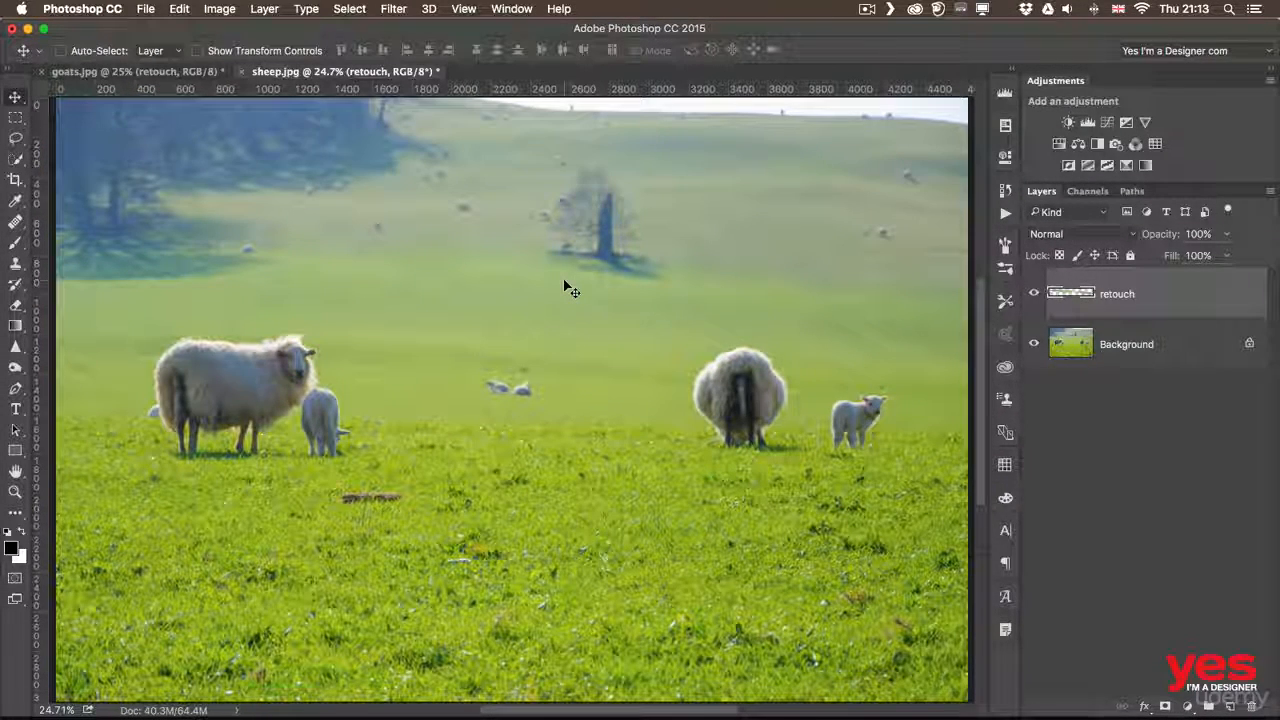